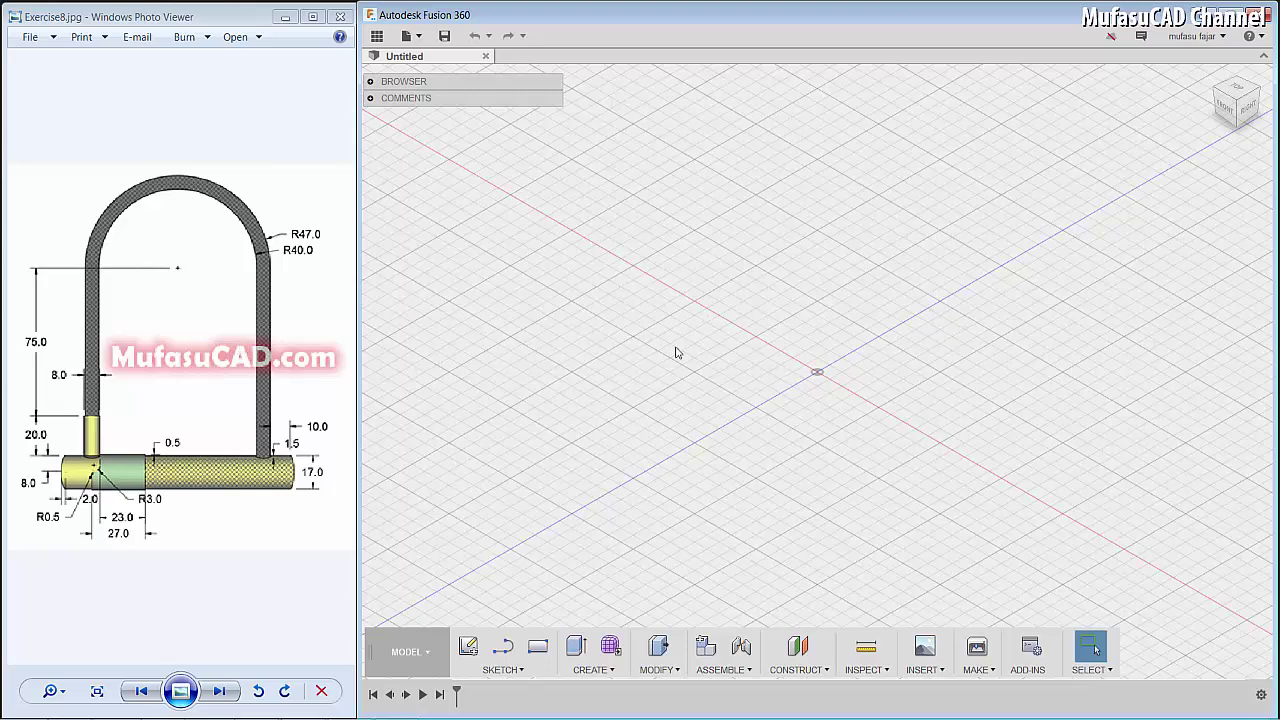
Step: Start a new sketch in the blank design so the origin planes appear for picking
{"action": "left_click", "coordinate": [504, 645]}
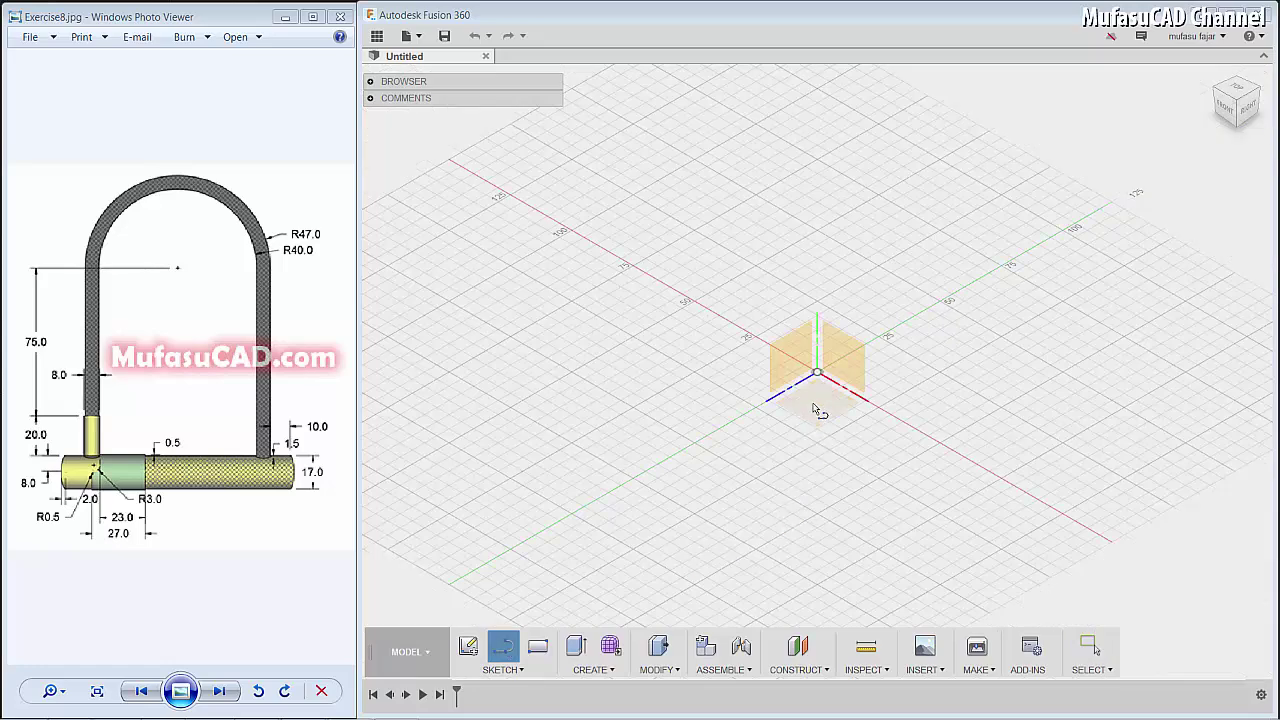
Step: On the top ground plane, draw two center-diameter circles centred at the origin
{"action": "left_click", "coordinate": [814, 405]}
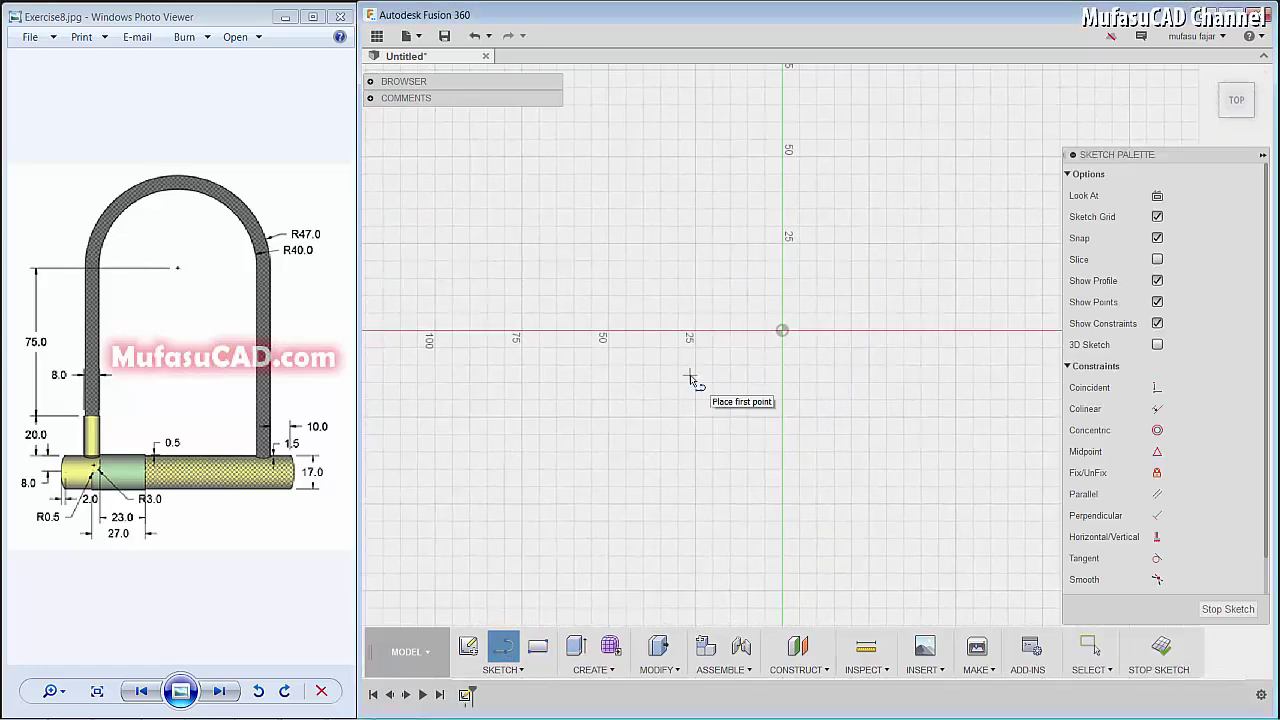
{"action": "key", "text": "c"}
{"action": "left_click", "coordinate": [784, 333]}
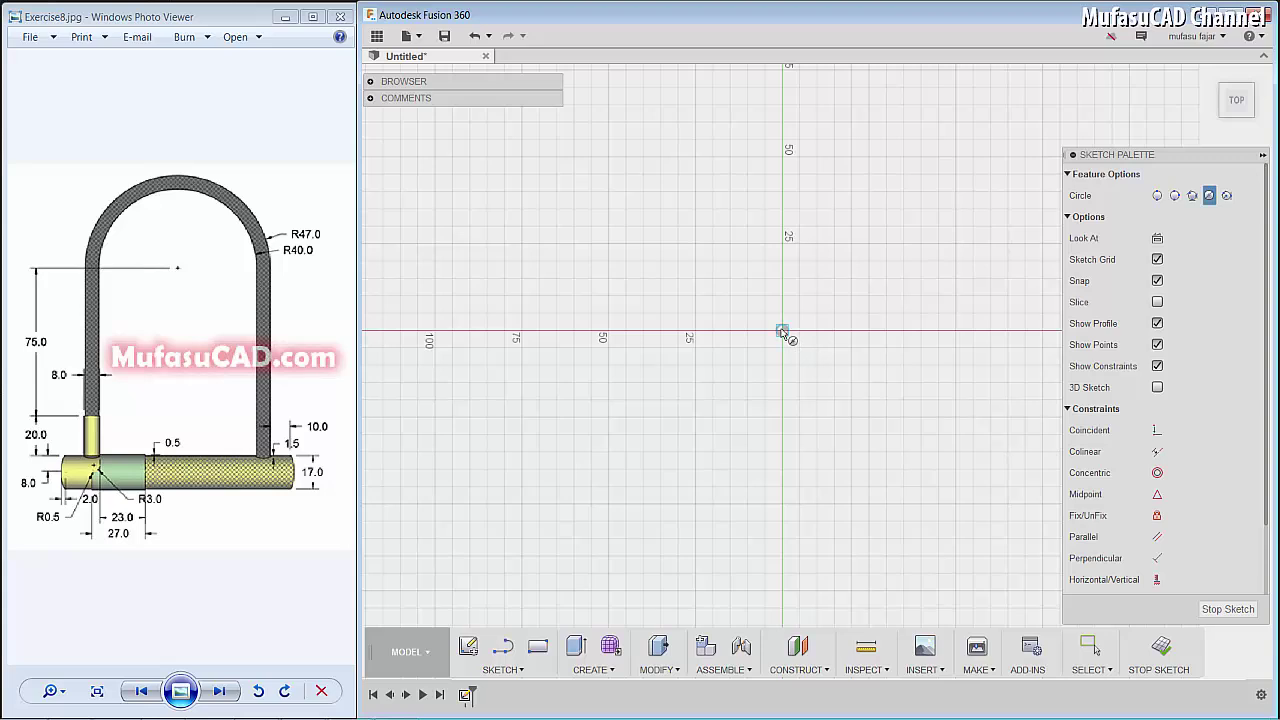
{"action": "left_click", "coordinate": [893, 265]}
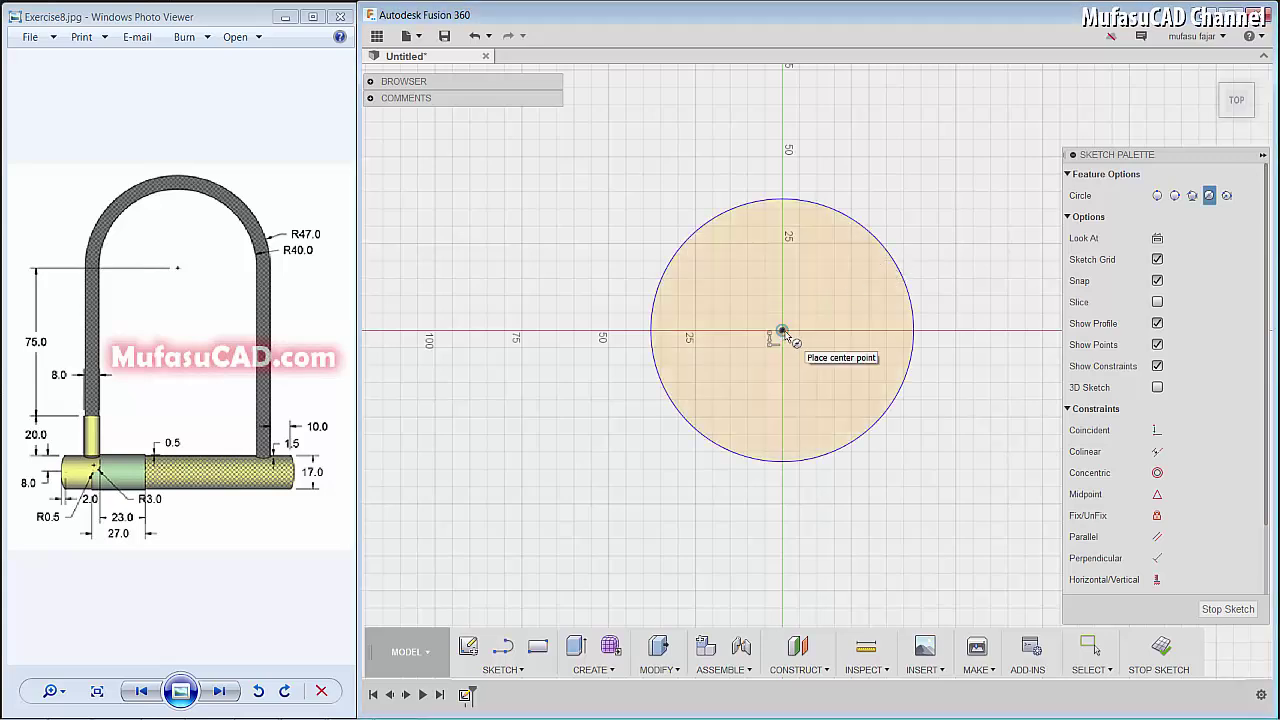
{"action": "left_click", "coordinate": [782, 331]}
{"action": "left_click", "coordinate": [912, 230]}
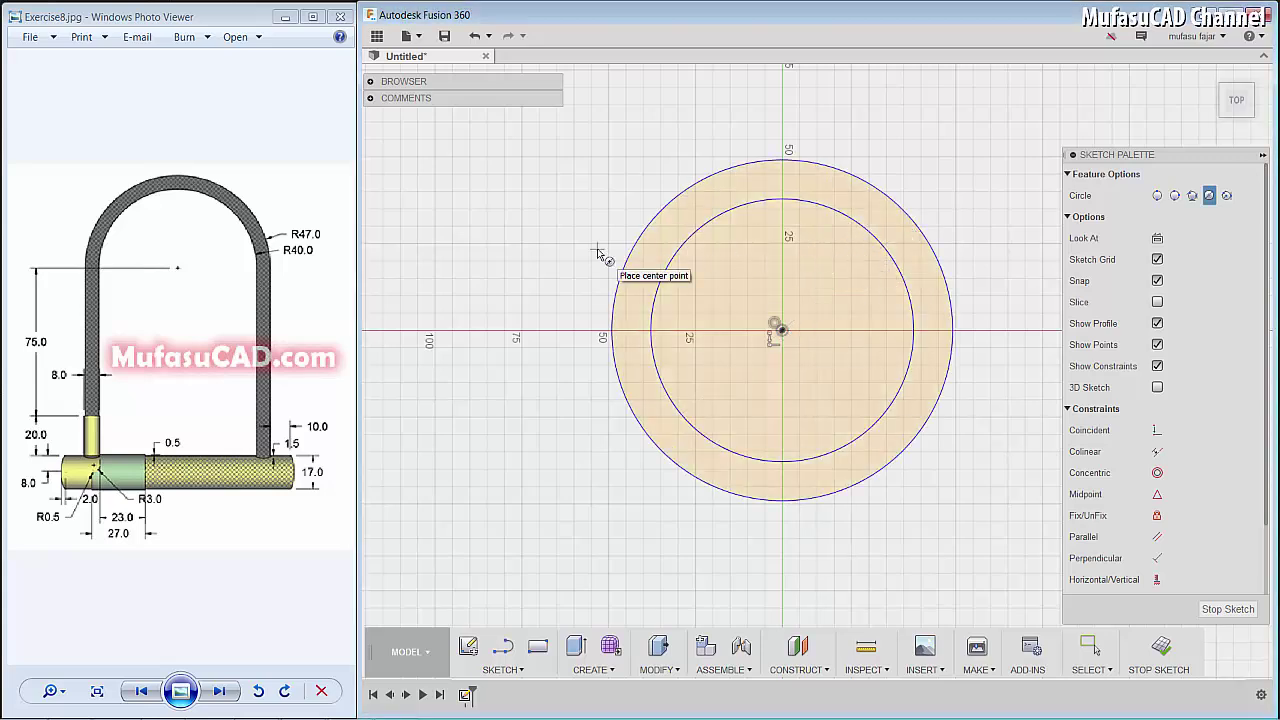
Step: Dimension the outer circle Ø94 and the inner circle Ø80
{"action": "key", "text": "d"}
{"action": "left_click", "coordinate": [649, 224]}
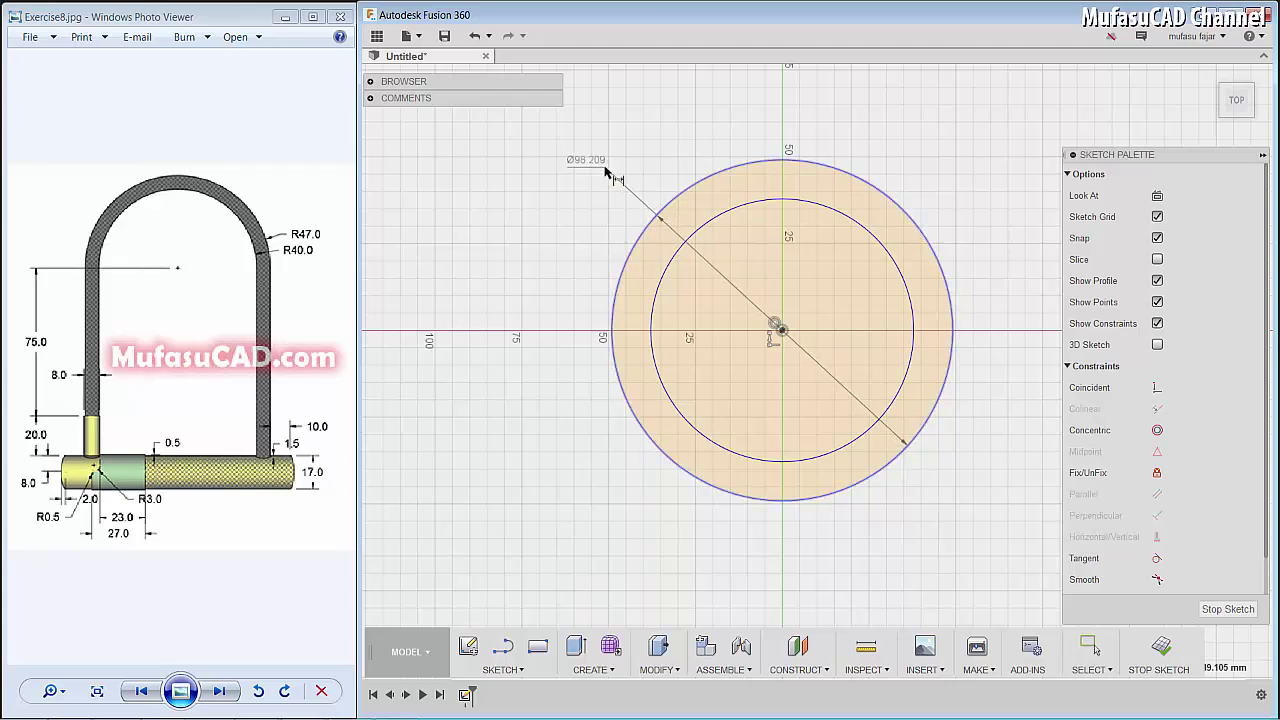
{"action": "left_click", "coordinate": [609, 172]}
{"action": "type", "text": "94"}
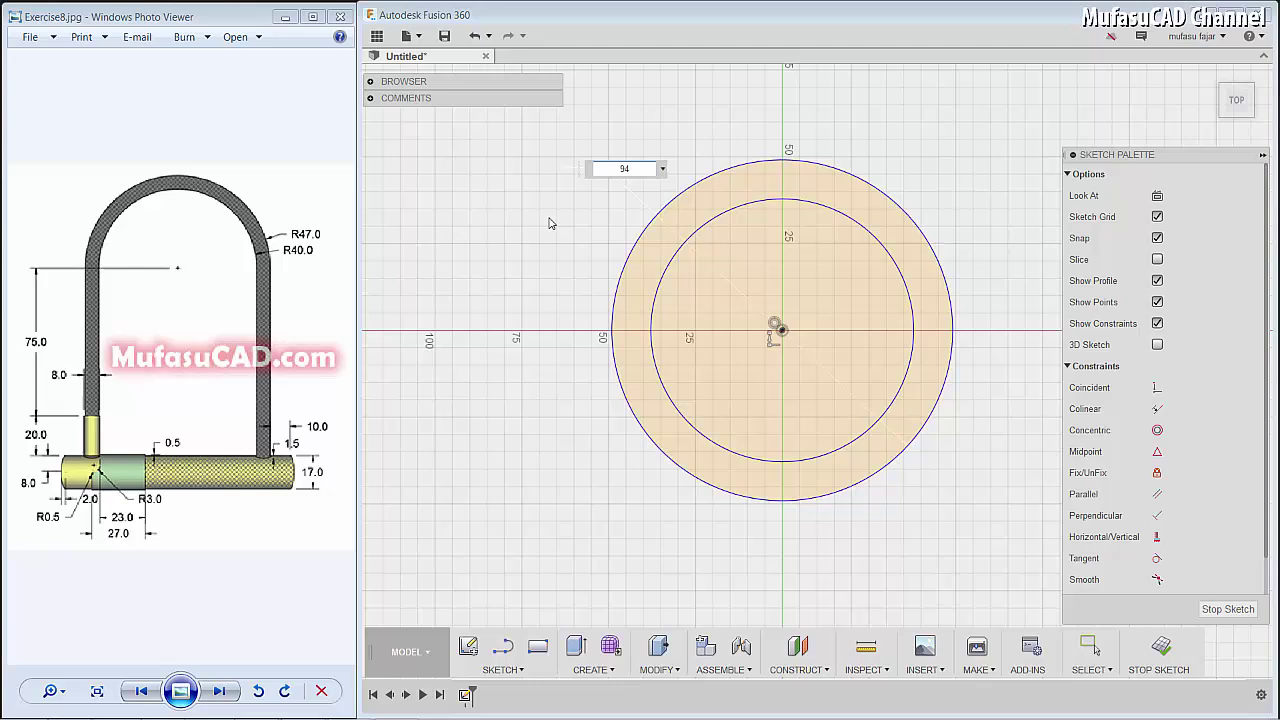
{"action": "key", "text": "Return"}
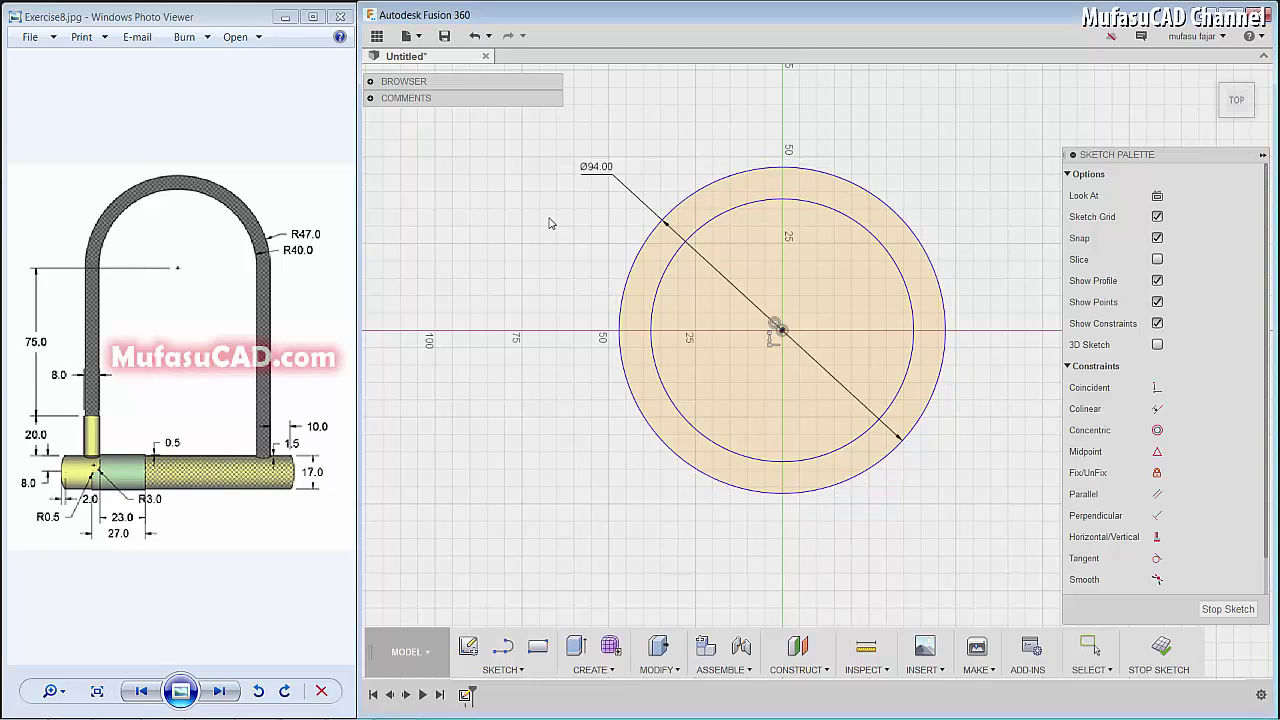
{"action": "left_click", "coordinate": [708, 224]}
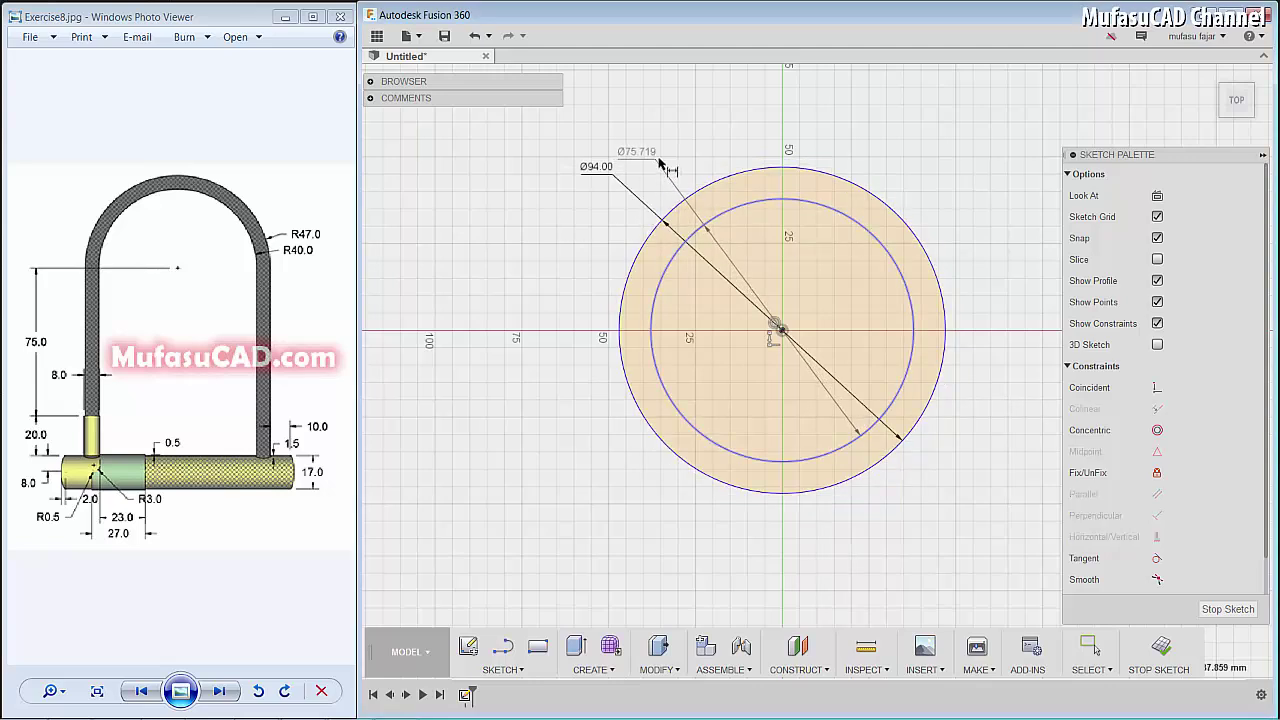
{"action": "left_click", "coordinate": [660, 163]}
{"action": "type", "text": "80"}
{"action": "key", "text": "Return"}
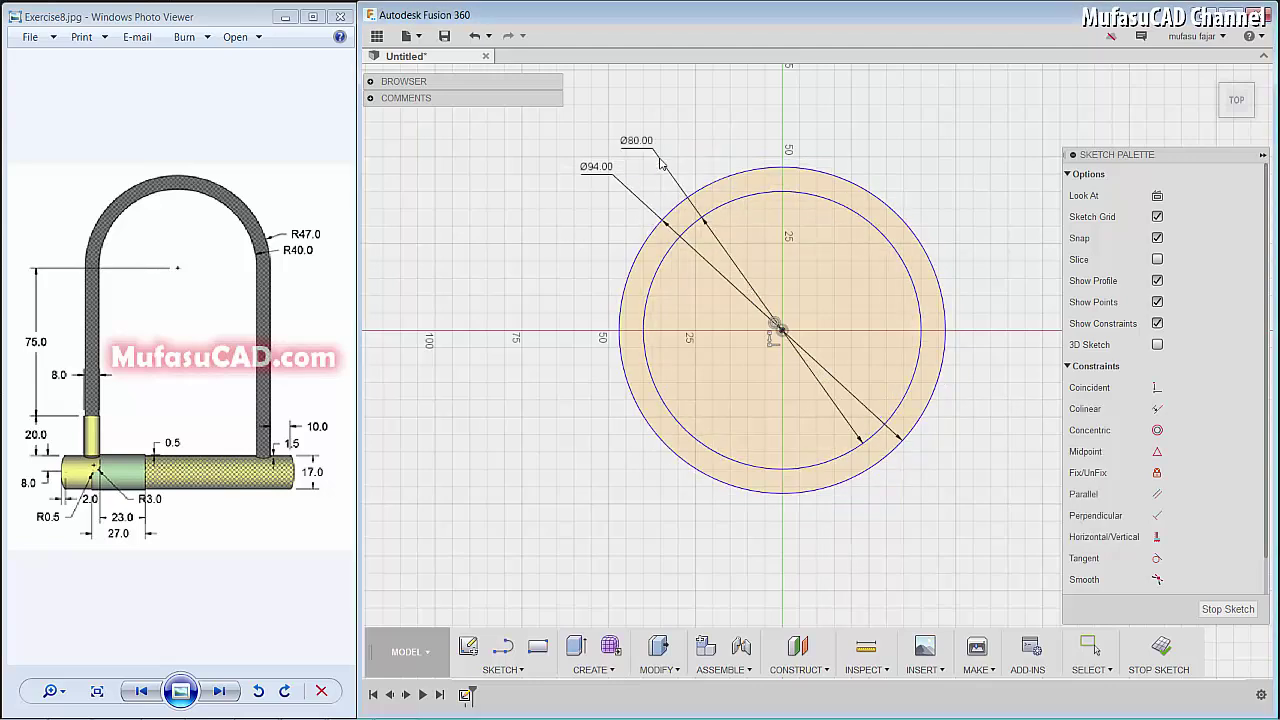
Step: Draw a vertical line down from the inner circle's right edge
{"action": "key", "text": "l"}
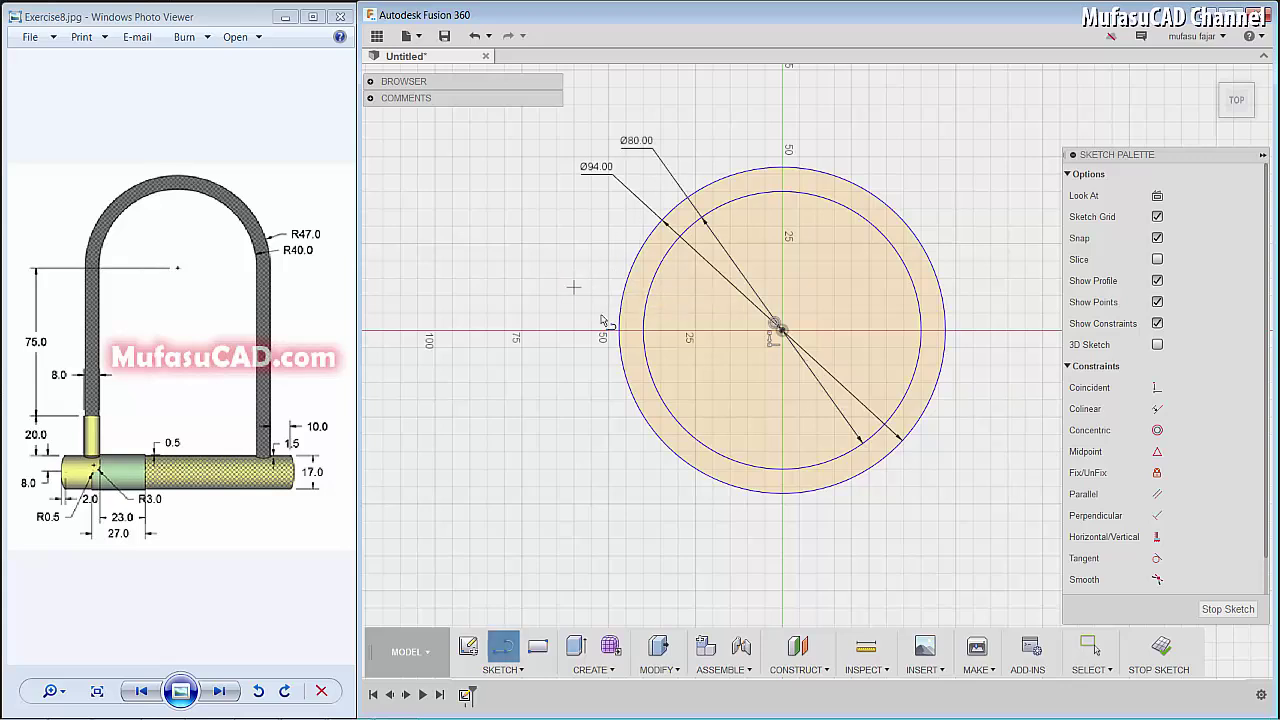
{"action": "left_click", "coordinate": [921, 331]}
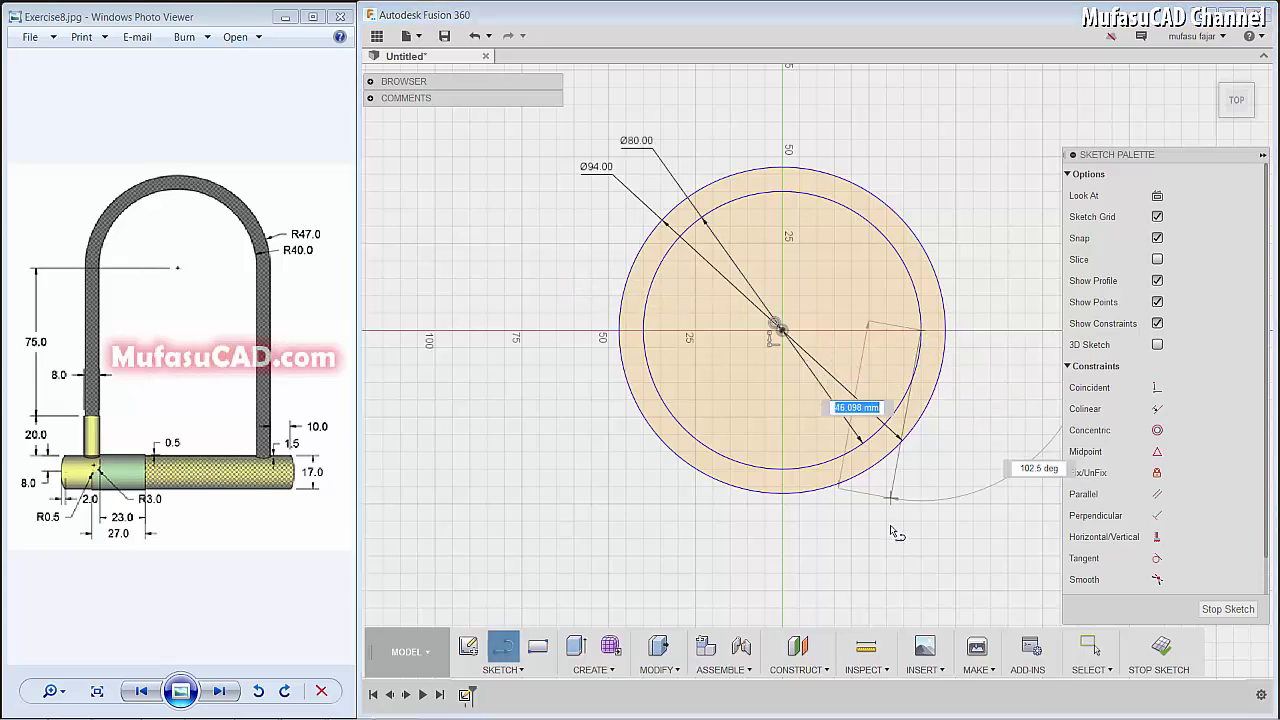
{"action": "left_click", "coordinate": [922, 594]}
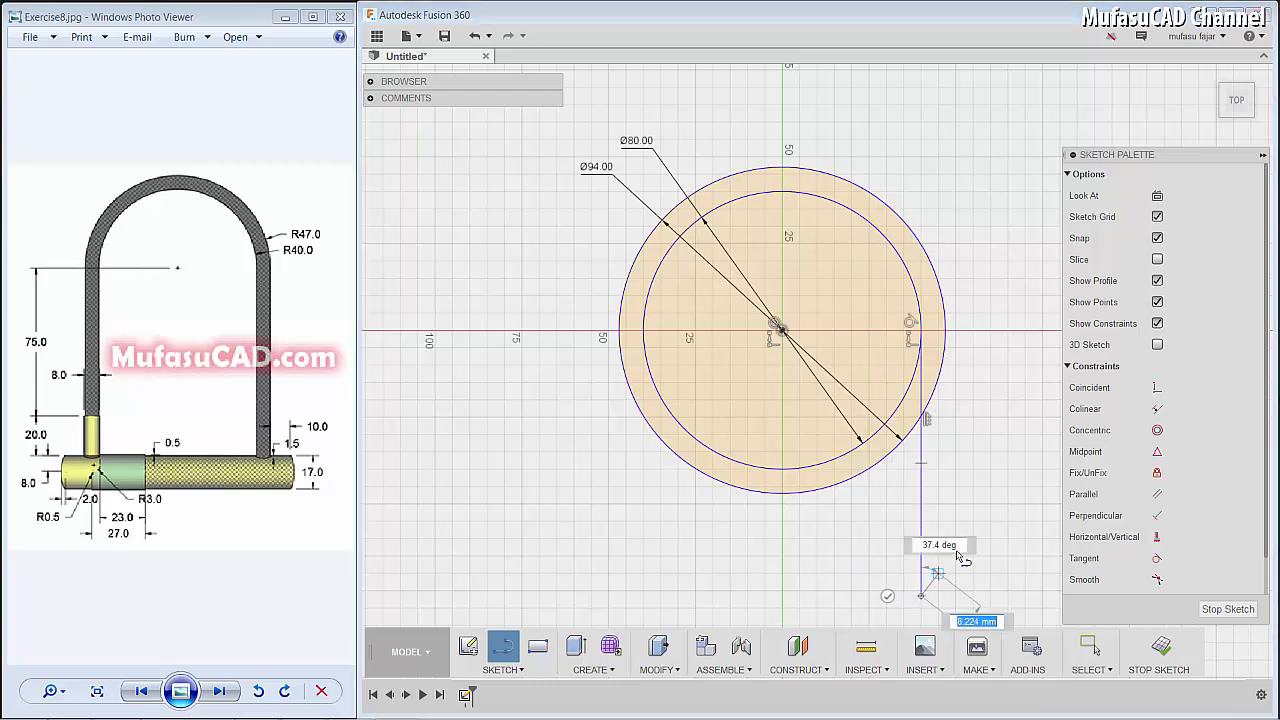
{"action": "key", "text": "Escape"}
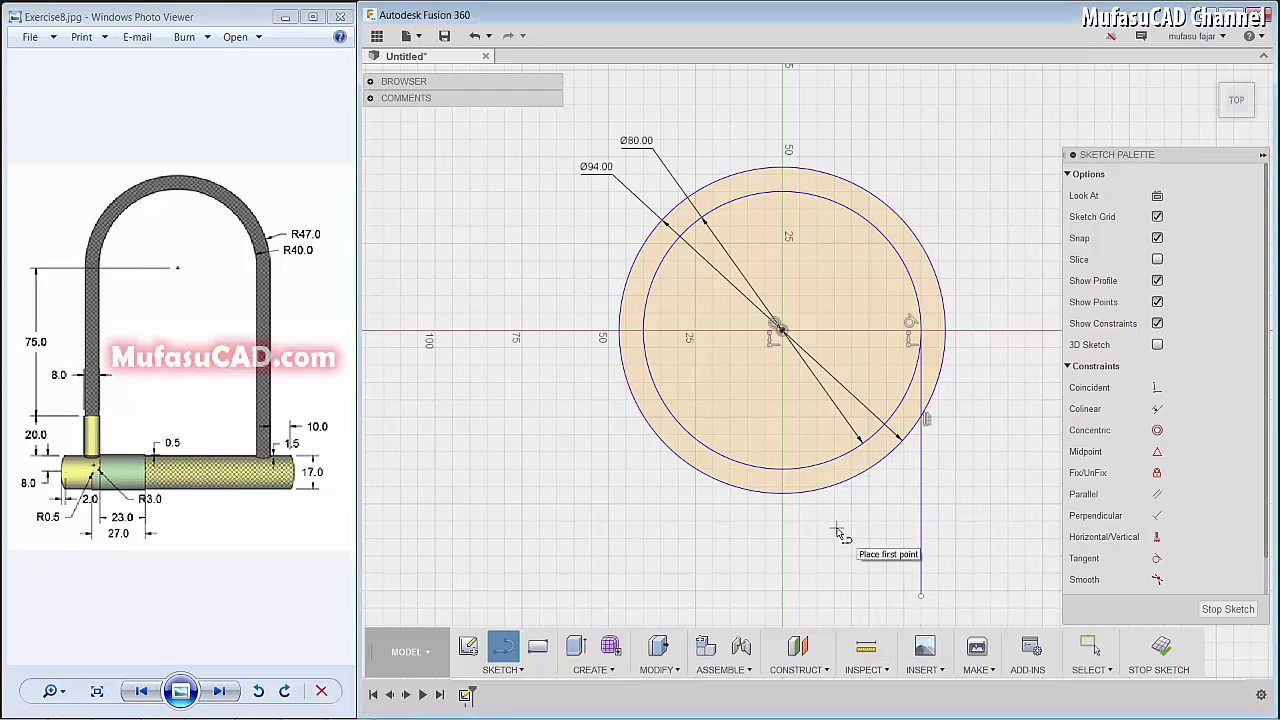
{"action": "key", "text": "Escape"}
Step: Dimension the vertical line to 95 mm, then select it
{"action": "left_click", "coordinate": [921, 512]}
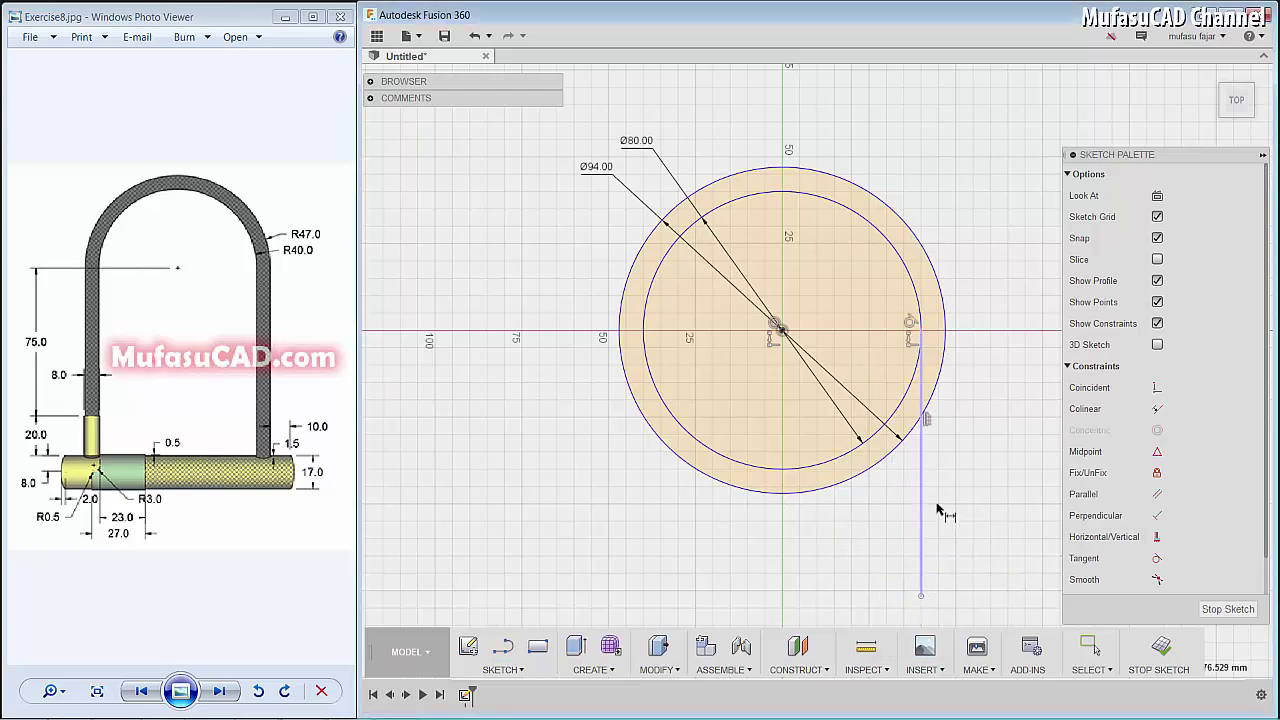
{"action": "left_click", "coordinate": [1040, 514]}
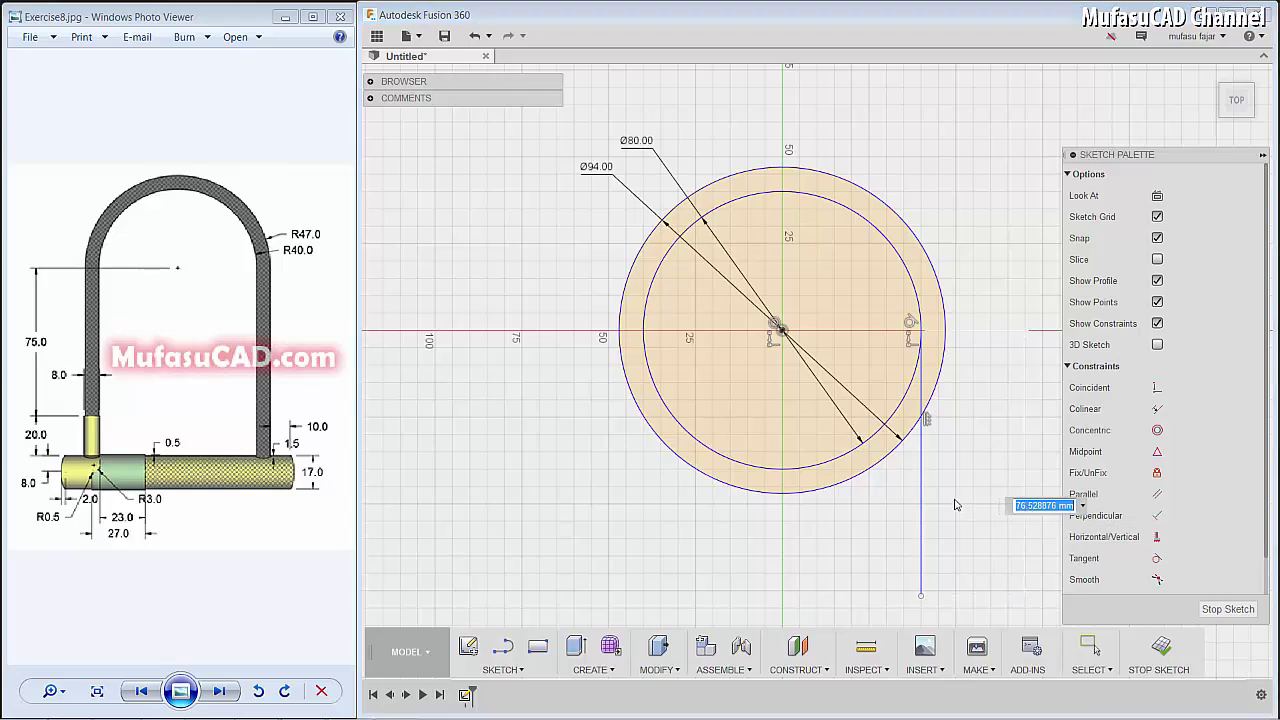
{"action": "type", "text": "95"}
{"action": "key", "text": "Return"}
{"action": "scroll", "coordinate": [955, 505], "scroll_direction": "down", "scroll_amount": 3}
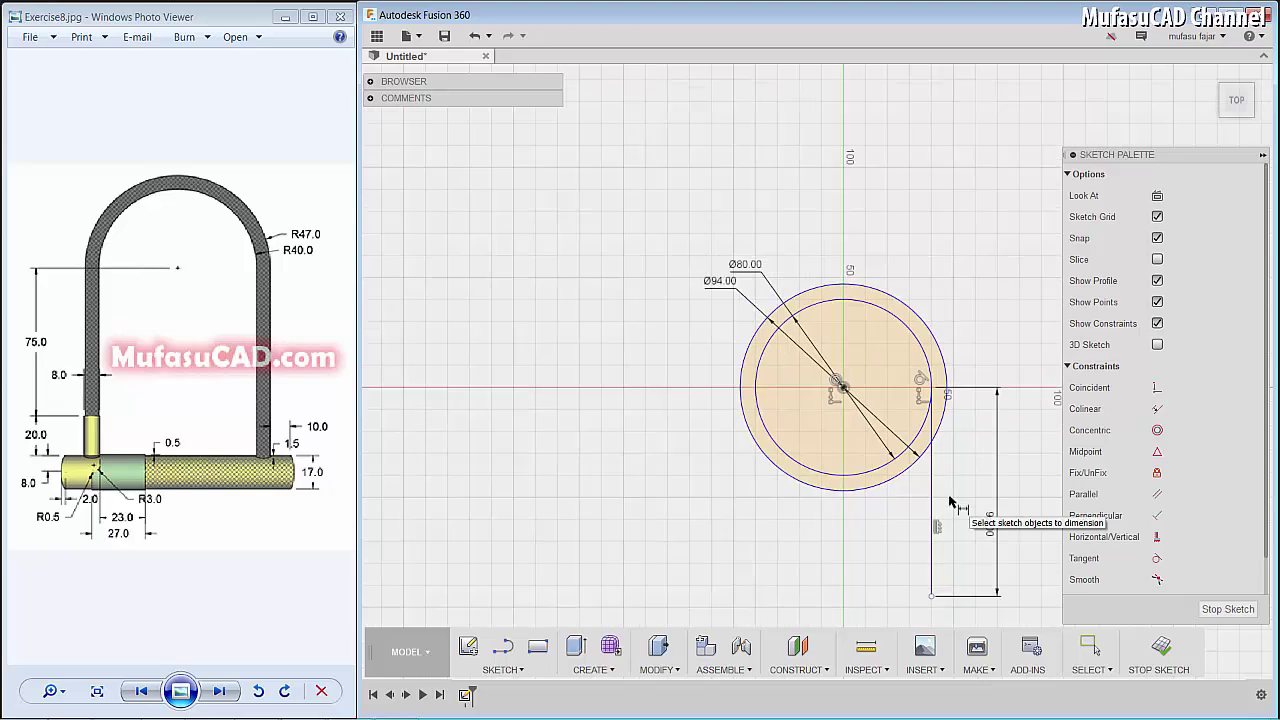
{"action": "scroll", "coordinate": [948, 503], "scroll_direction": "up", "scroll_amount": 2}
{"action": "key", "text": "Escape"}
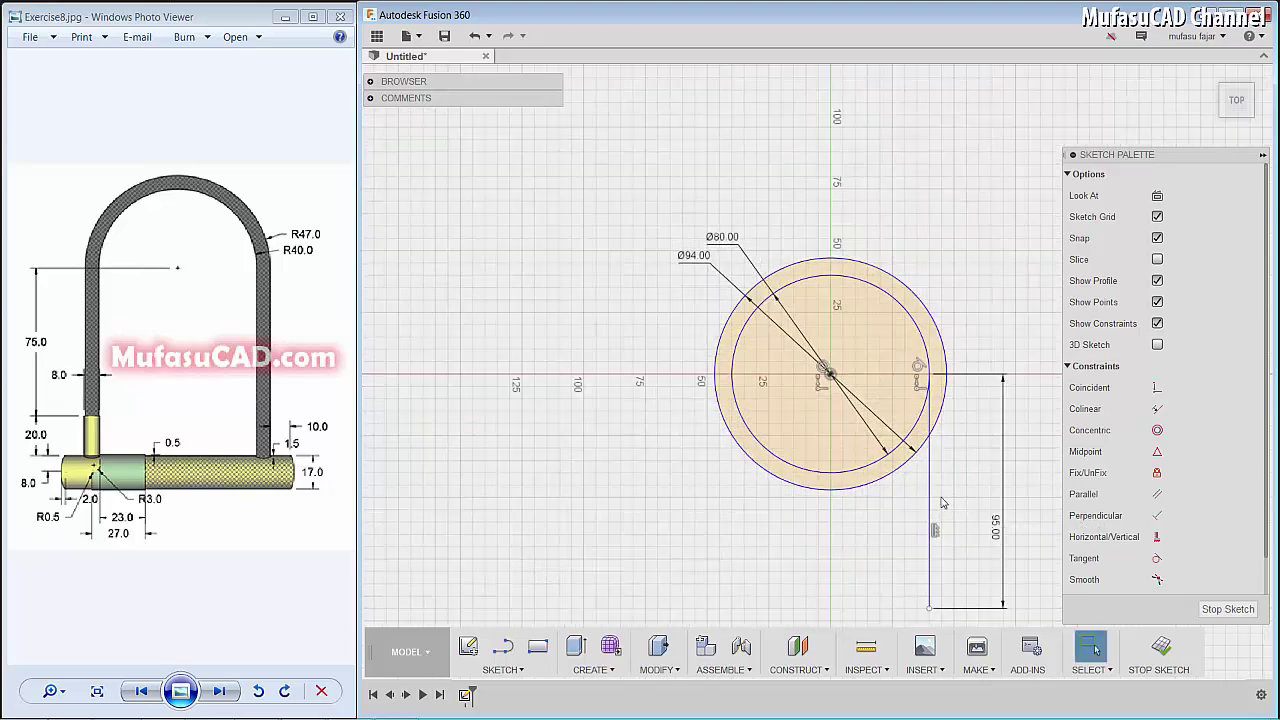
{"action": "left_click", "coordinate": [930, 495]}
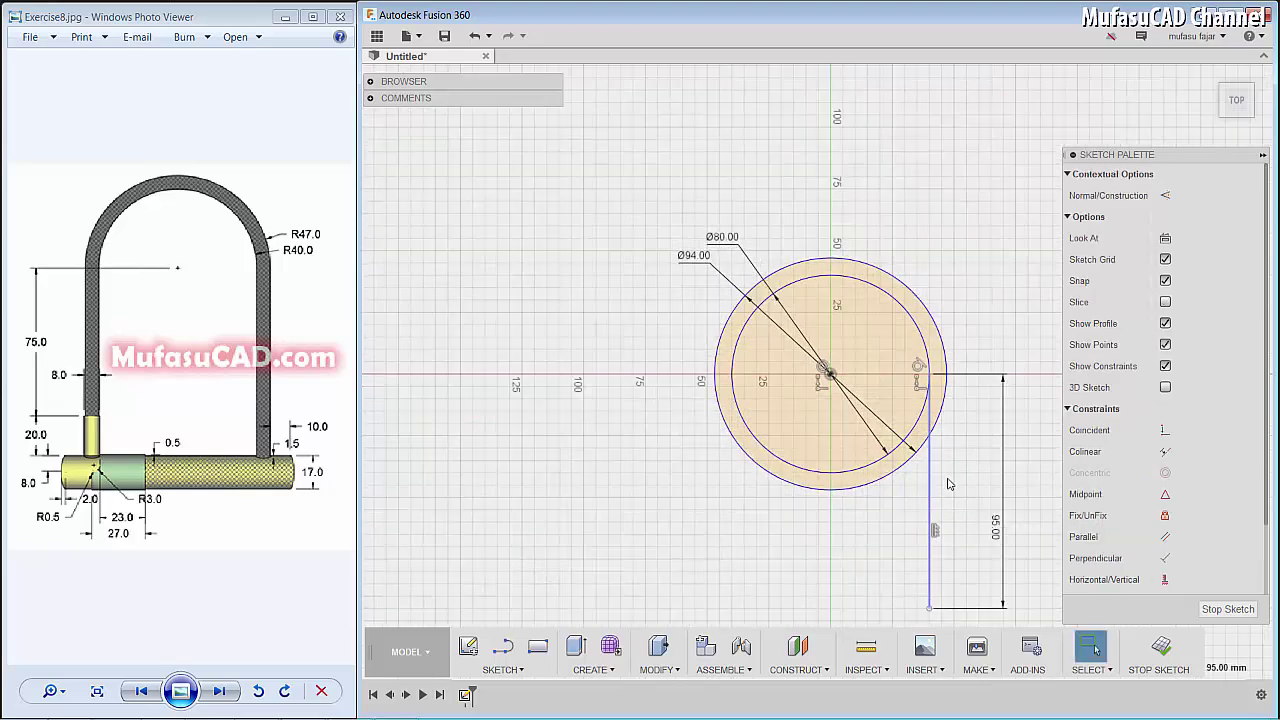
Step: Copy the vertical line rightward onto the outer circle's right edge
{"action": "key", "text": "m"}
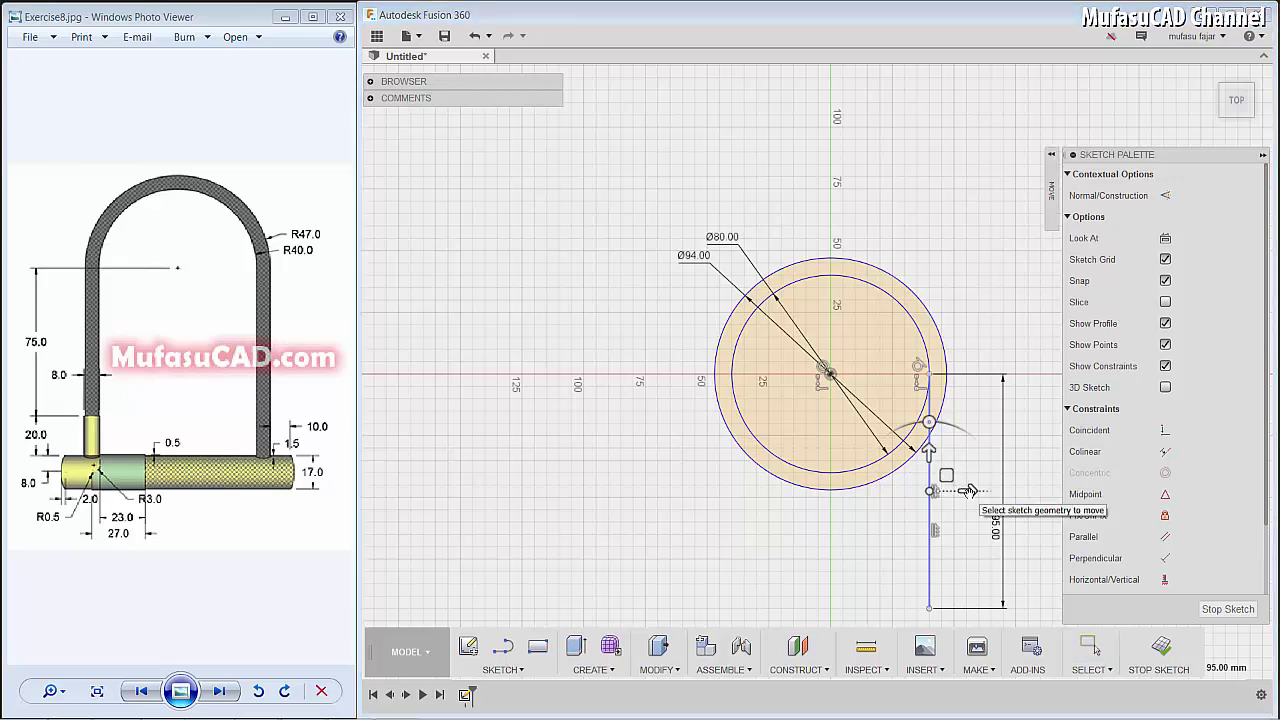
{"action": "left_click_drag", "start_coordinate": [968, 490], "coordinate": [980, 490]}
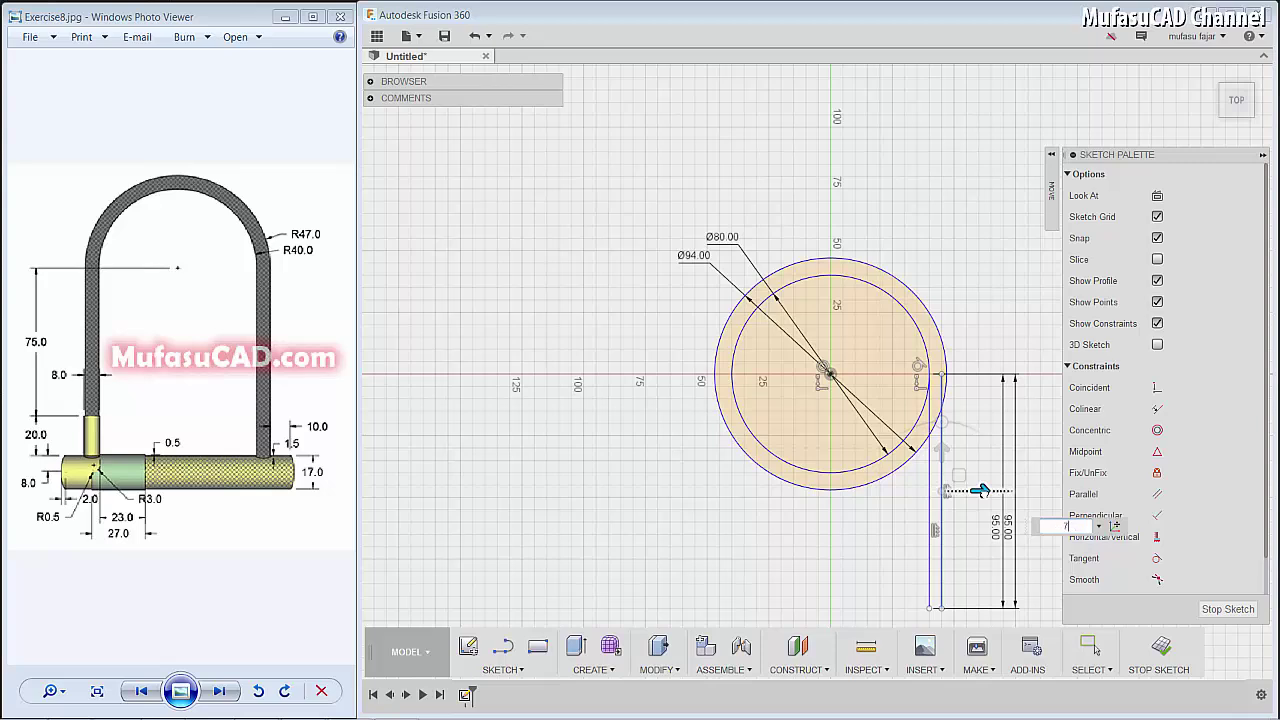
{"action": "left_click_drag", "start_coordinate": [980, 490], "coordinate": [986, 490]}
{"action": "key", "text": "Return"}
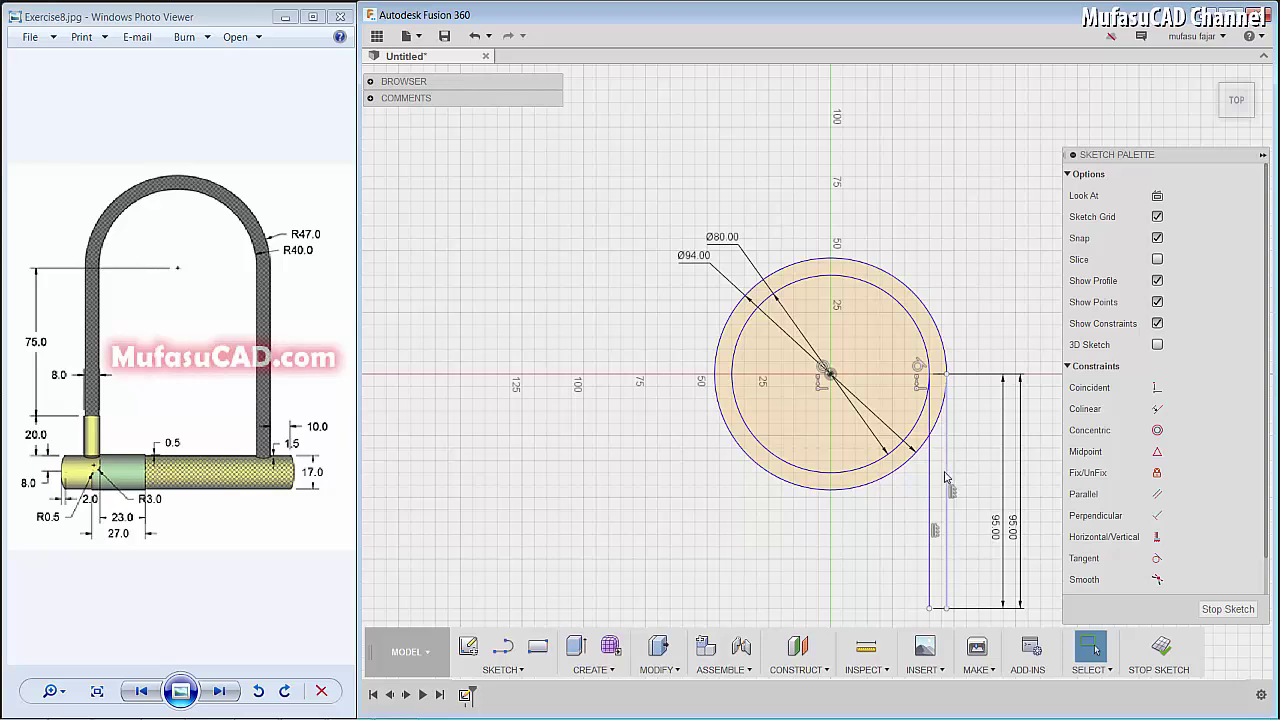
Step: Copy both right-side lines -87 mm to the left to form the left leg
{"action": "left_click", "coordinate": [946, 478]}
{"action": "left_click", "coordinate": [930, 485], "text": "ctrl"}
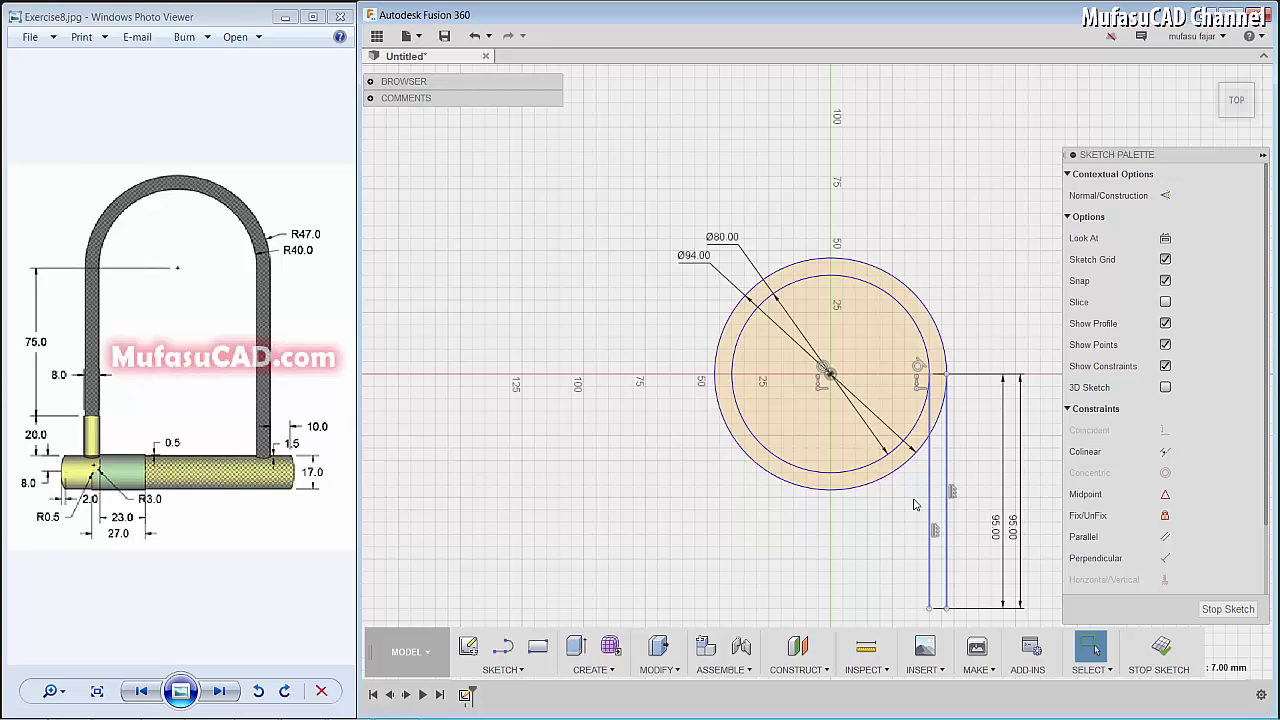
{"action": "key", "text": "m"}
{"action": "left_click_drag", "start_coordinate": [987, 490], "coordinate": [765, 487]}
{"action": "type", "text": "-90"}
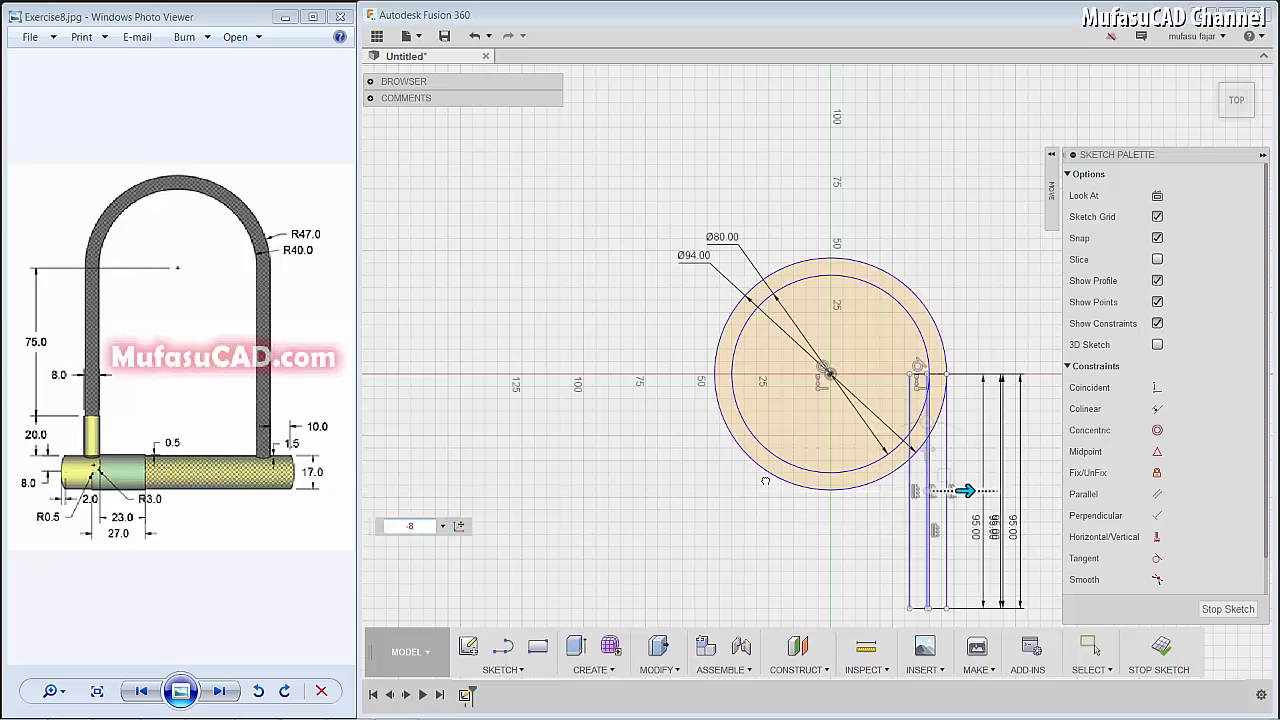
{"action": "key", "text": "Return"}
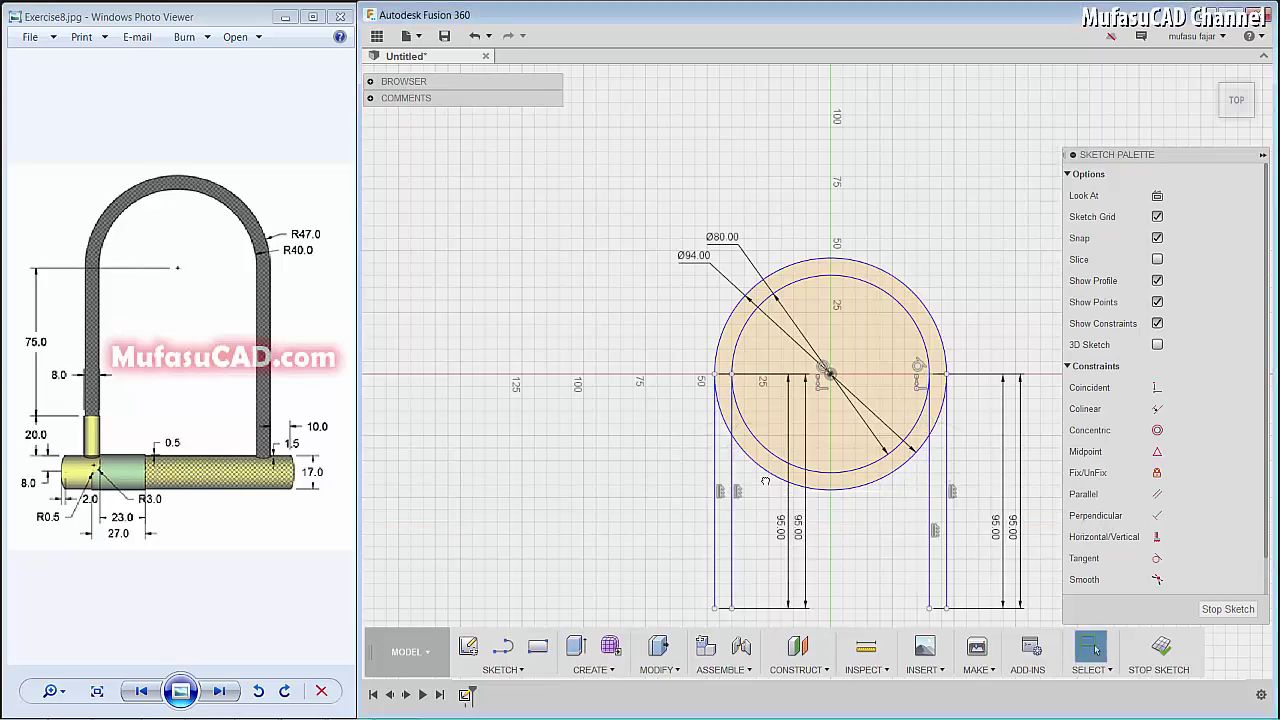
{"action": "scroll", "coordinate": [850, 490], "scroll_direction": "up", "scroll_amount": 1}
{"action": "scroll", "coordinate": [851, 505], "scroll_direction": "down", "scroll_amount": 3}
{"action": "scroll", "coordinate": [851, 505], "scroll_direction": "up", "scroll_amount": 2}
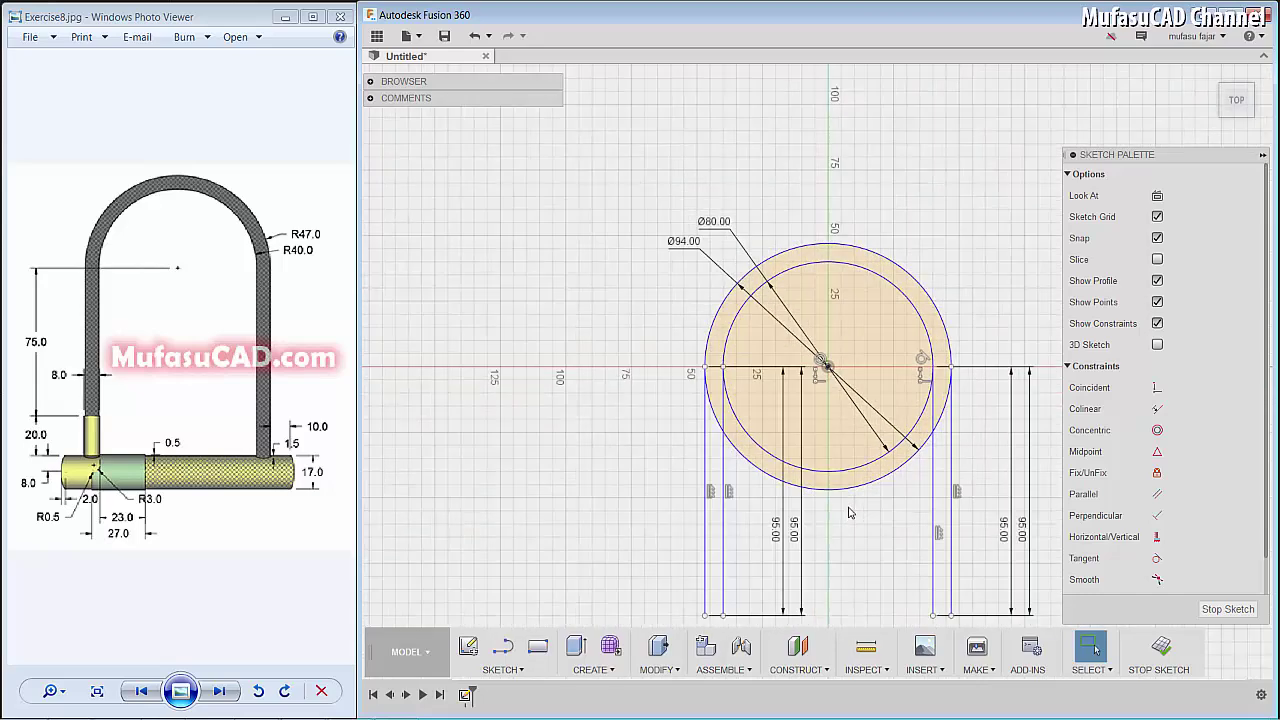
Step: Trim away both circles' lower arcs and the leftover small outer arc piece
{"action": "key", "text": "t"}
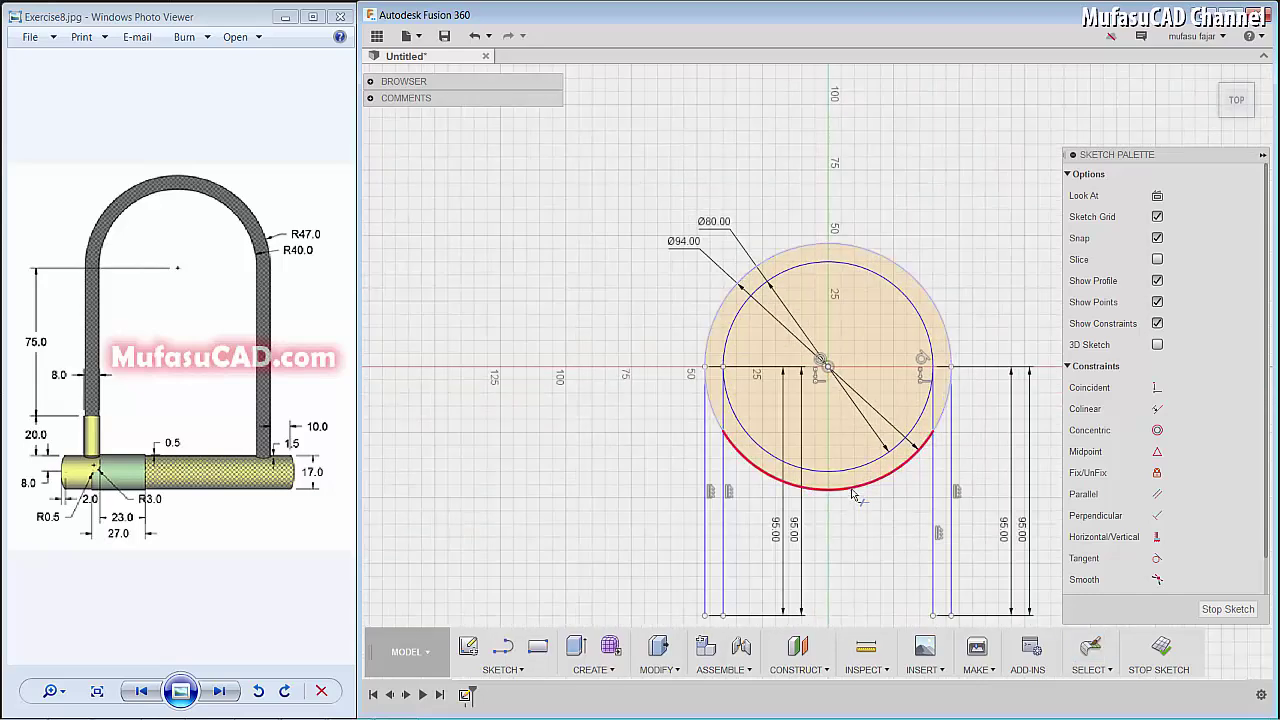
{"action": "left_click", "coordinate": [848, 486]}
{"action": "left_click", "coordinate": [848, 484]}
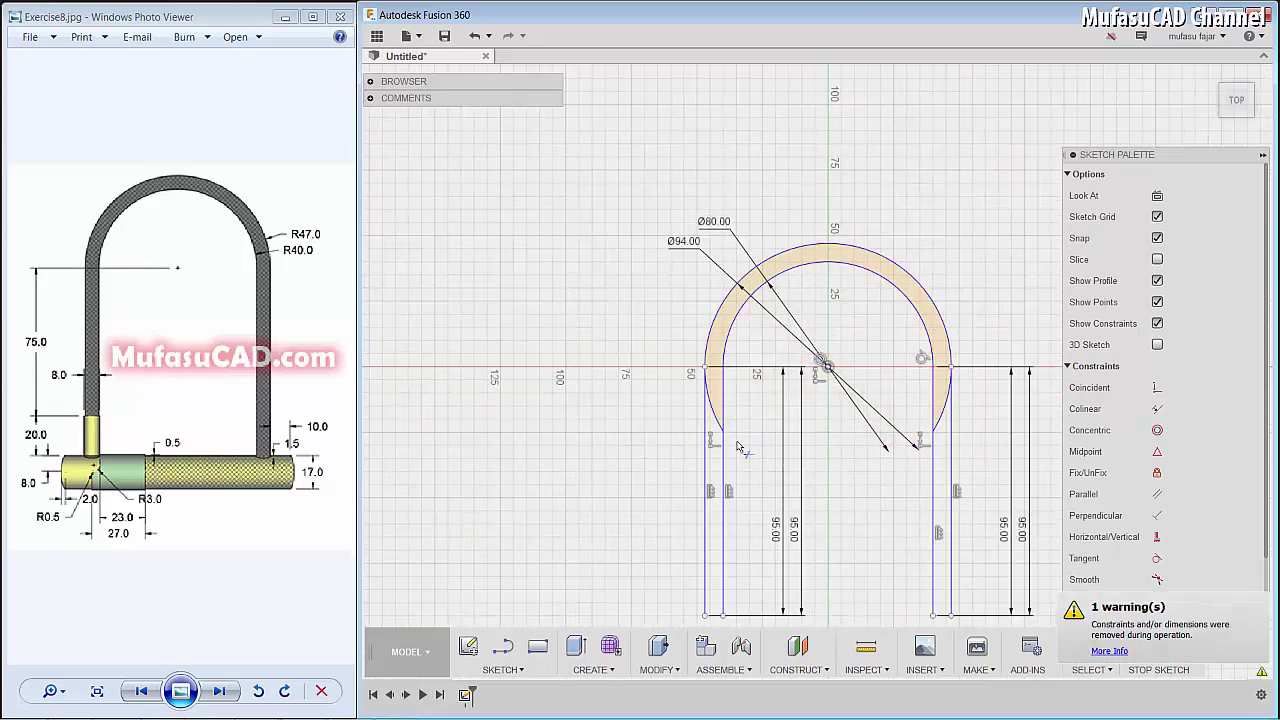
{"action": "left_click", "coordinate": [718, 412]}
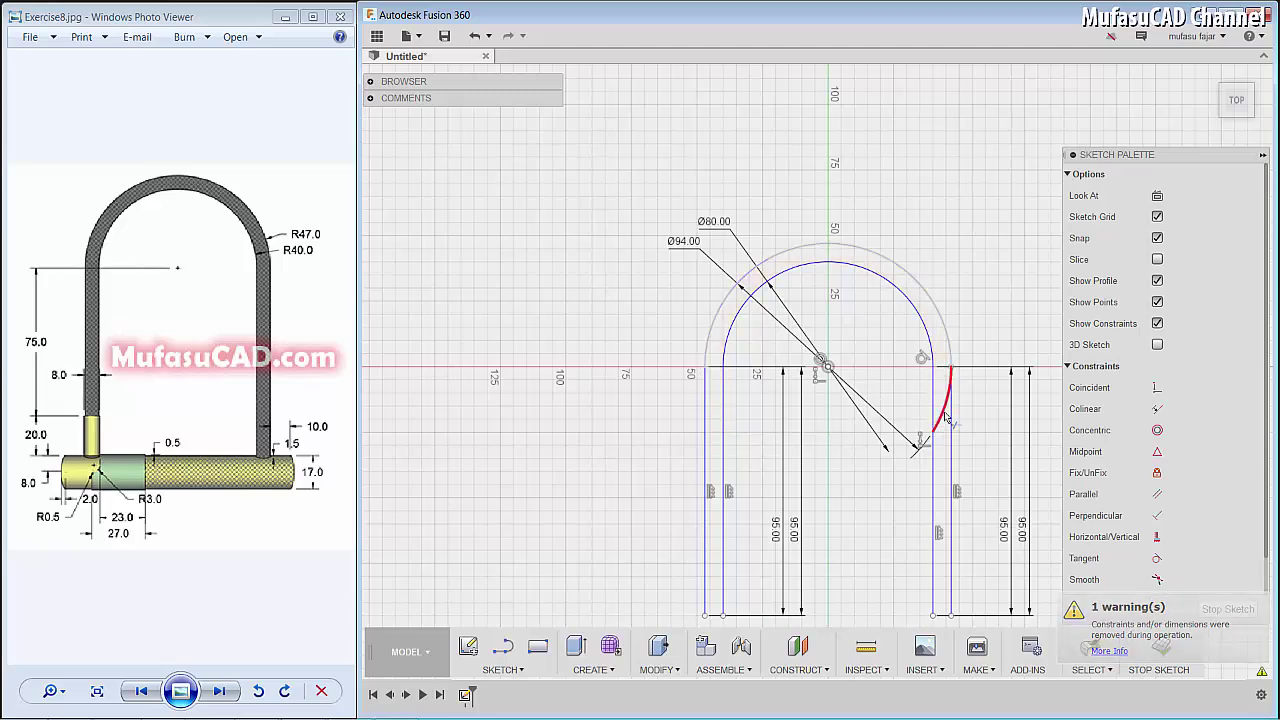
{"action": "scroll", "coordinate": [843, 371], "scroll_direction": "up", "scroll_amount": 1}
{"action": "scroll", "coordinate": [840, 469], "scroll_direction": "up", "scroll_amount": 1}
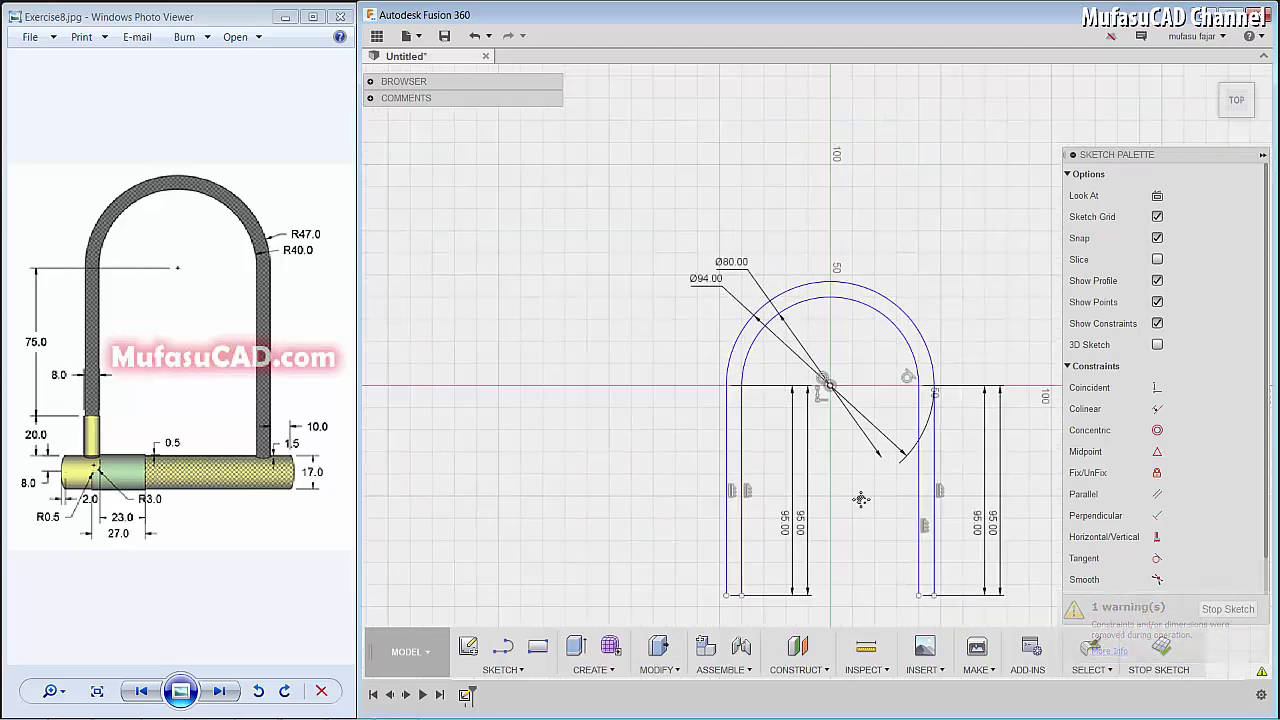
{"action": "middle_click_drag", "start_coordinate": [865, 495], "coordinate": [680, 374]}
{"action": "scroll", "coordinate": [680, 384], "scroll_direction": "up", "scroll_amount": 1}
{"action": "scroll", "coordinate": [680, 384], "scroll_direction": "up", "scroll_amount": 1}
Step: Draw a bottom line closing the shackle and a short vertical line at its right end
{"action": "key", "text": "l"}
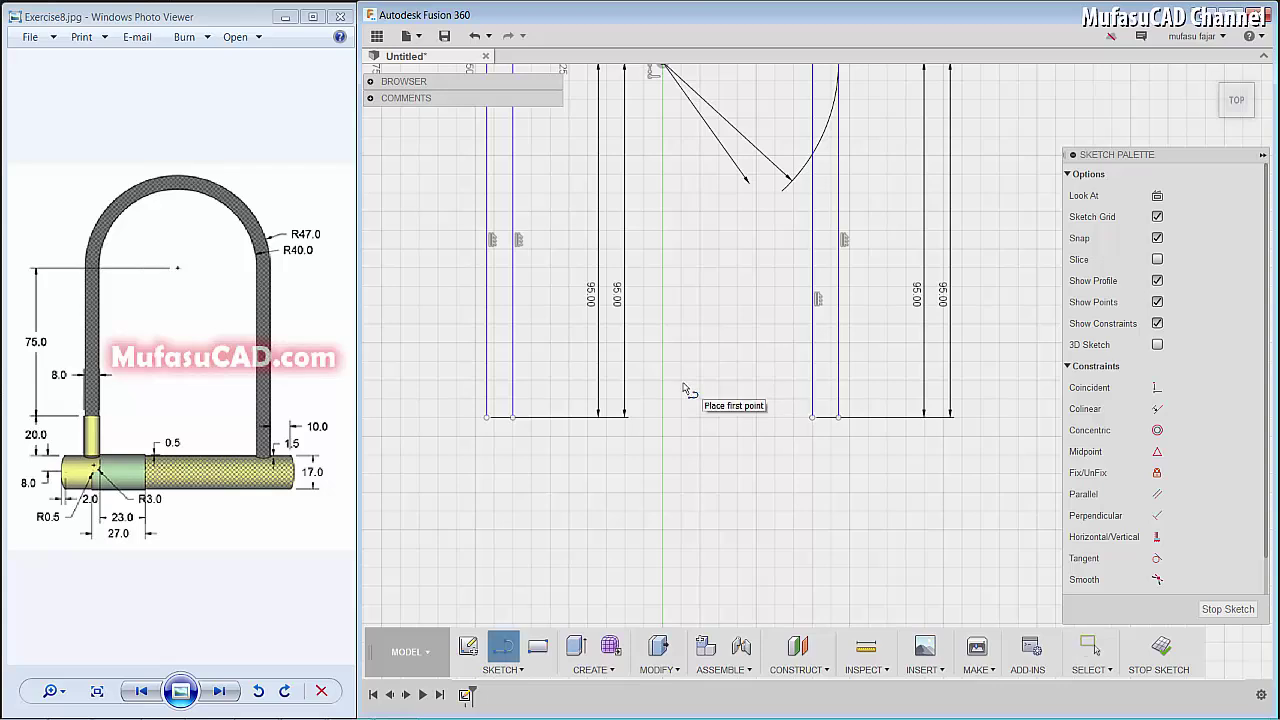
{"action": "left_click", "coordinate": [487, 418]}
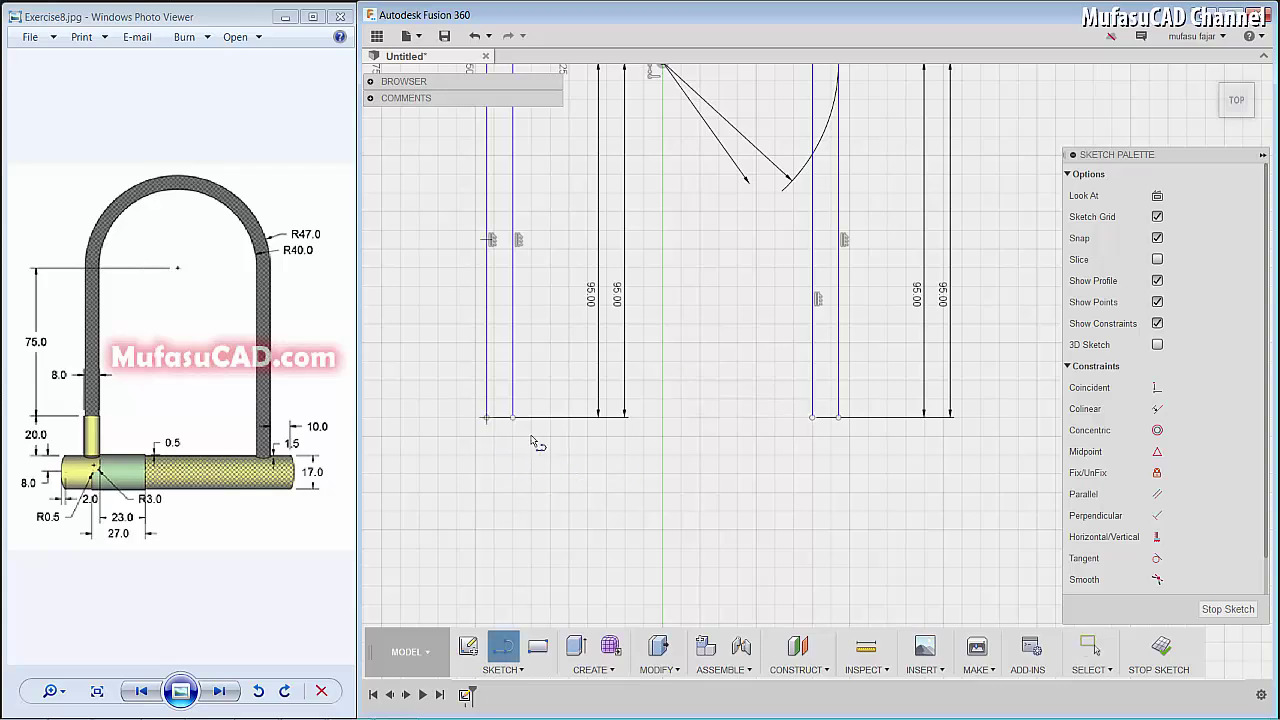
{"action": "left_click", "coordinate": [838, 417]}
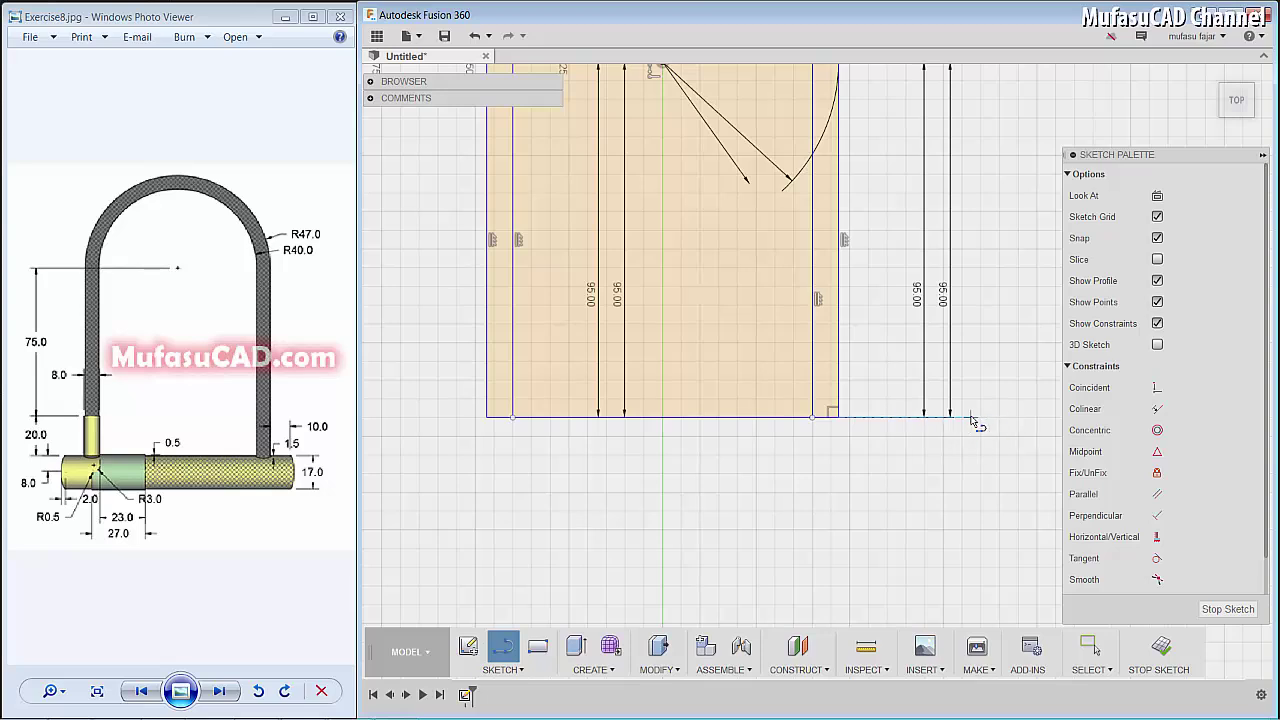
{"action": "left_click", "coordinate": [970, 417]}
{"action": "left_click", "coordinate": [970, 492]}
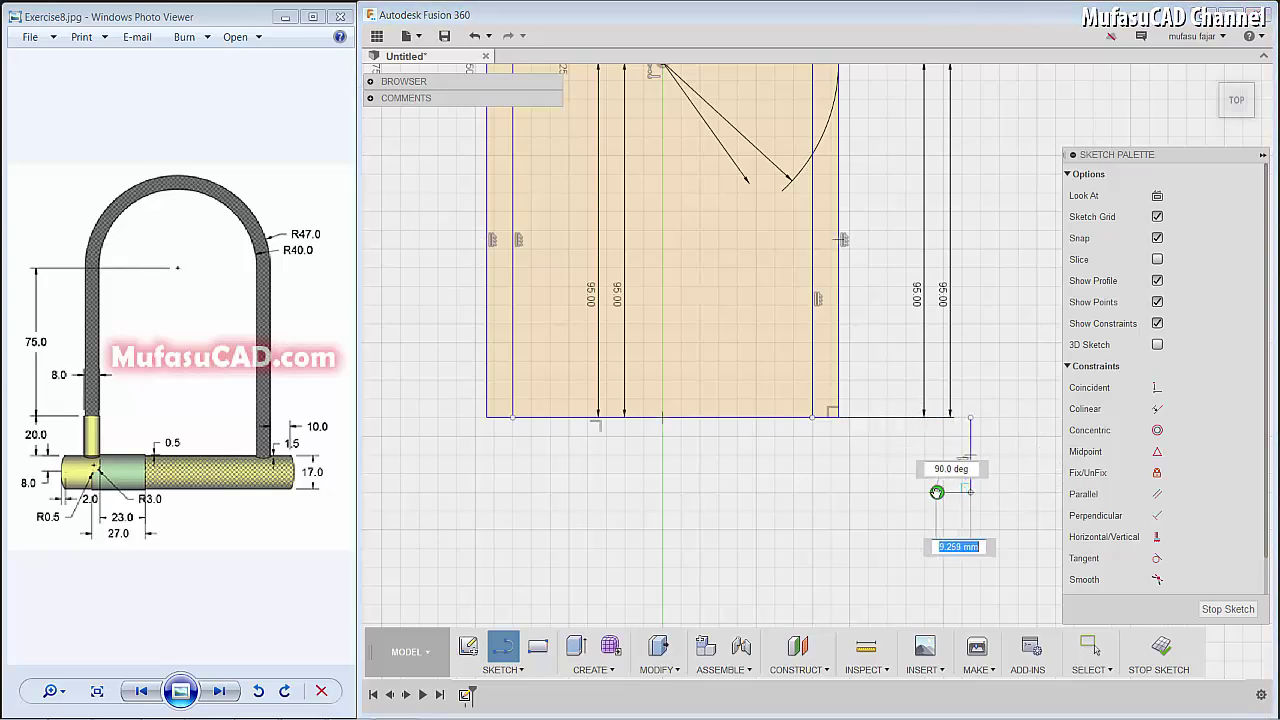
{"action": "key", "text": "Escape"}
Step: Dimension the short vertical line 10 mm right of the shackle's lower corner
{"action": "key", "text": "d"}
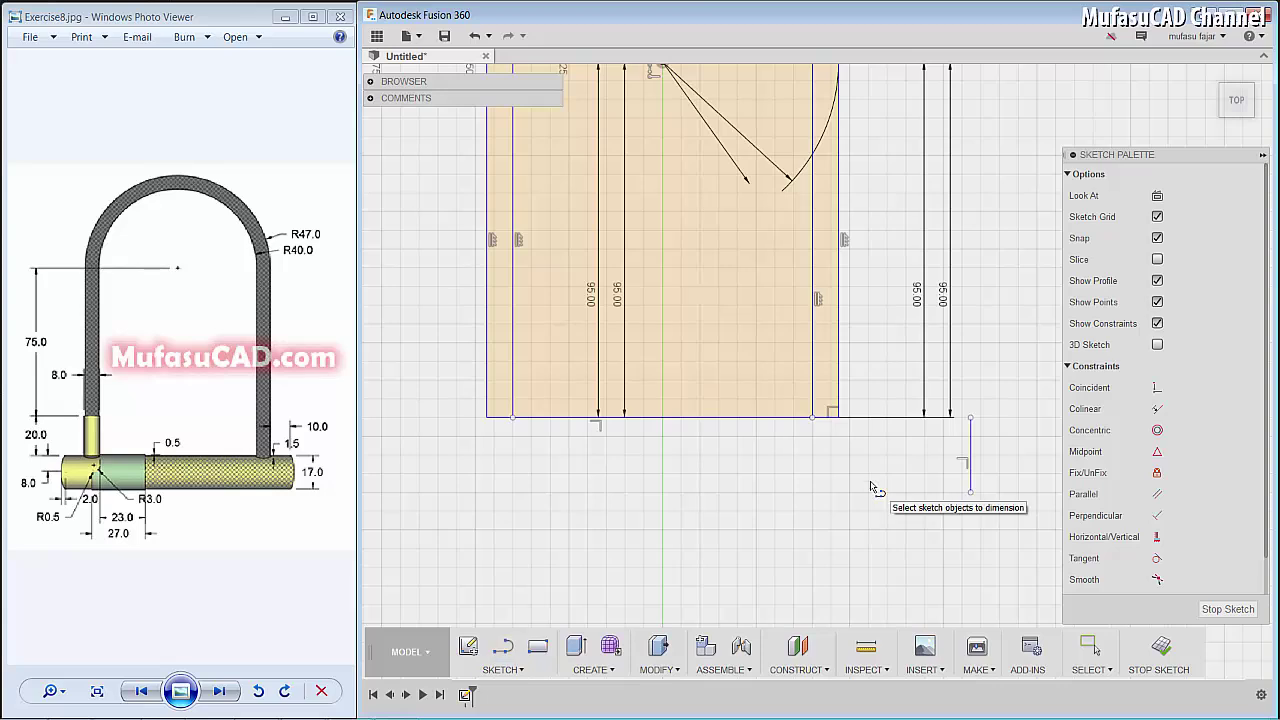
{"action": "left_click", "coordinate": [971, 492]}
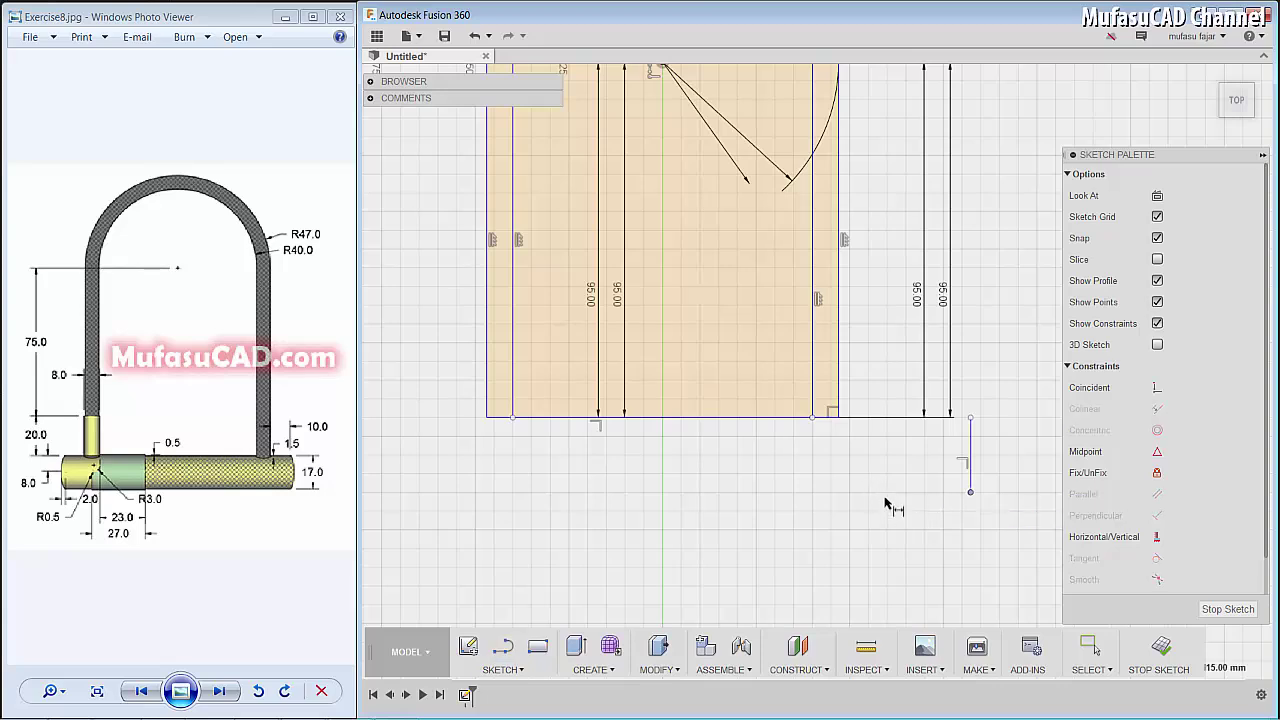
{"action": "left_click", "coordinate": [839, 418]}
{"action": "left_click", "coordinate": [916, 591]}
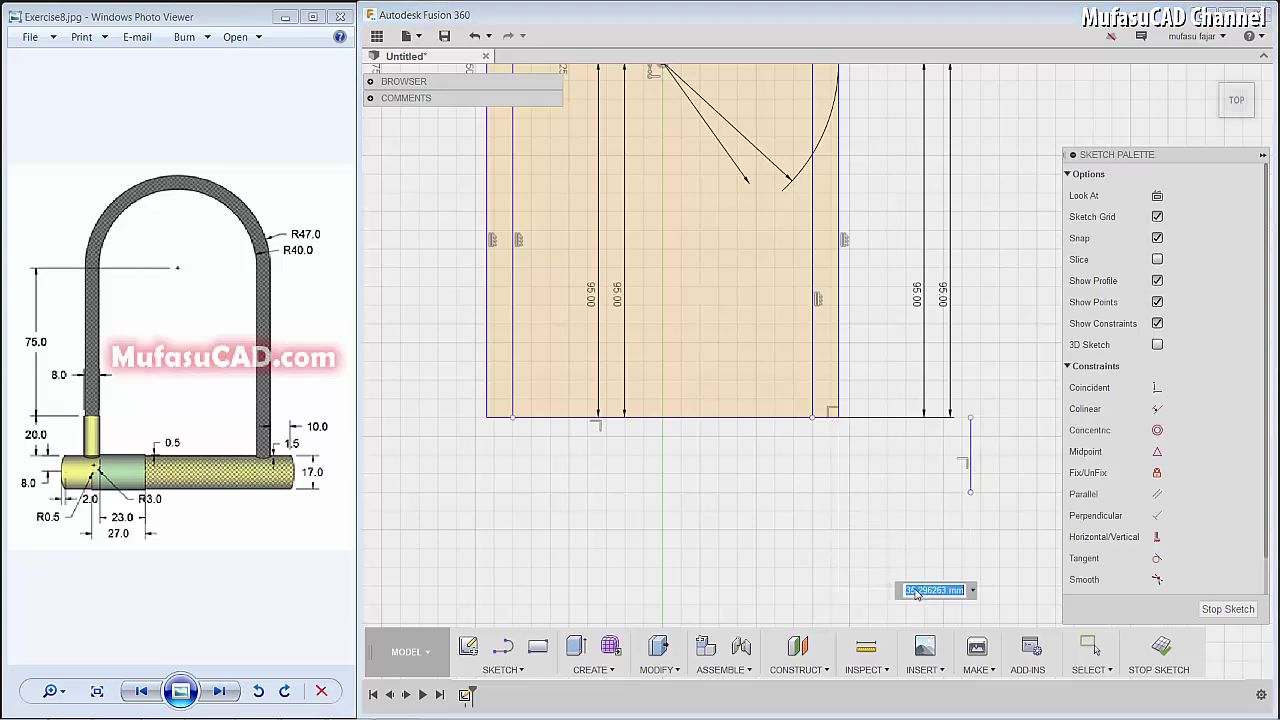
{"action": "type", "text": "10"}
{"action": "key", "text": "Return"}
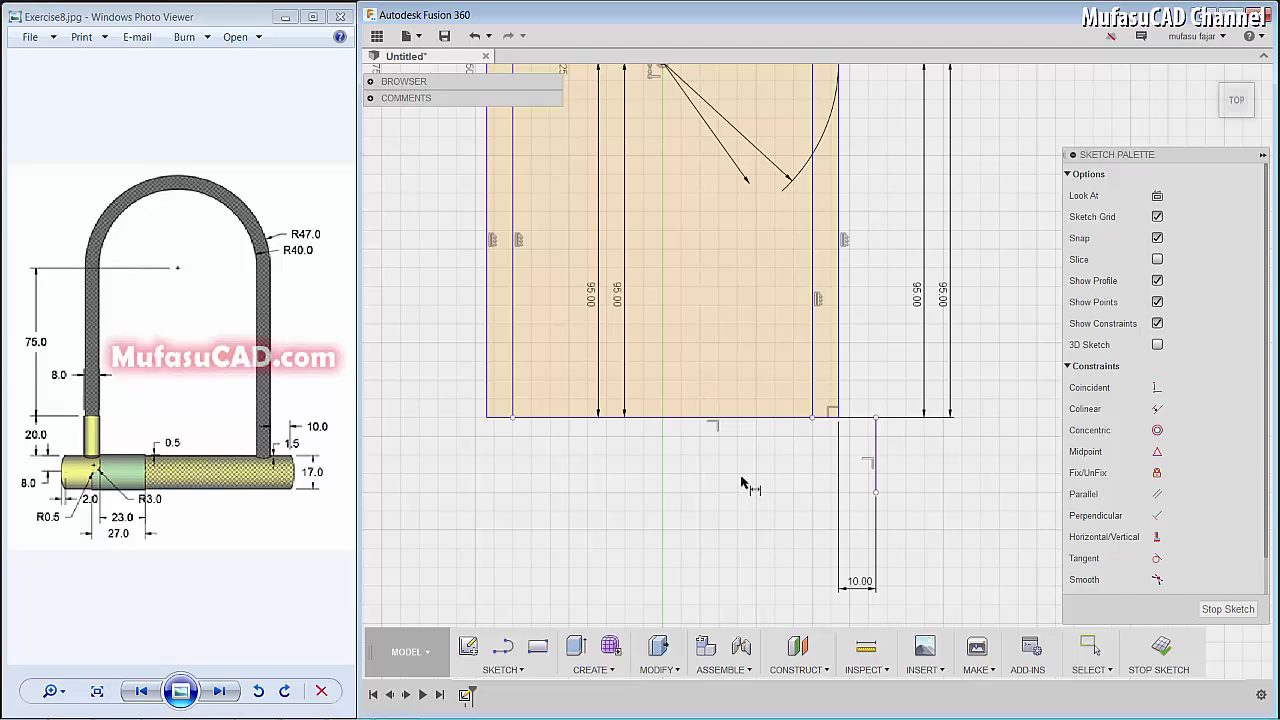
{"action": "scroll", "coordinate": [740, 480], "scroll_direction": "down", "scroll_amount": 1}
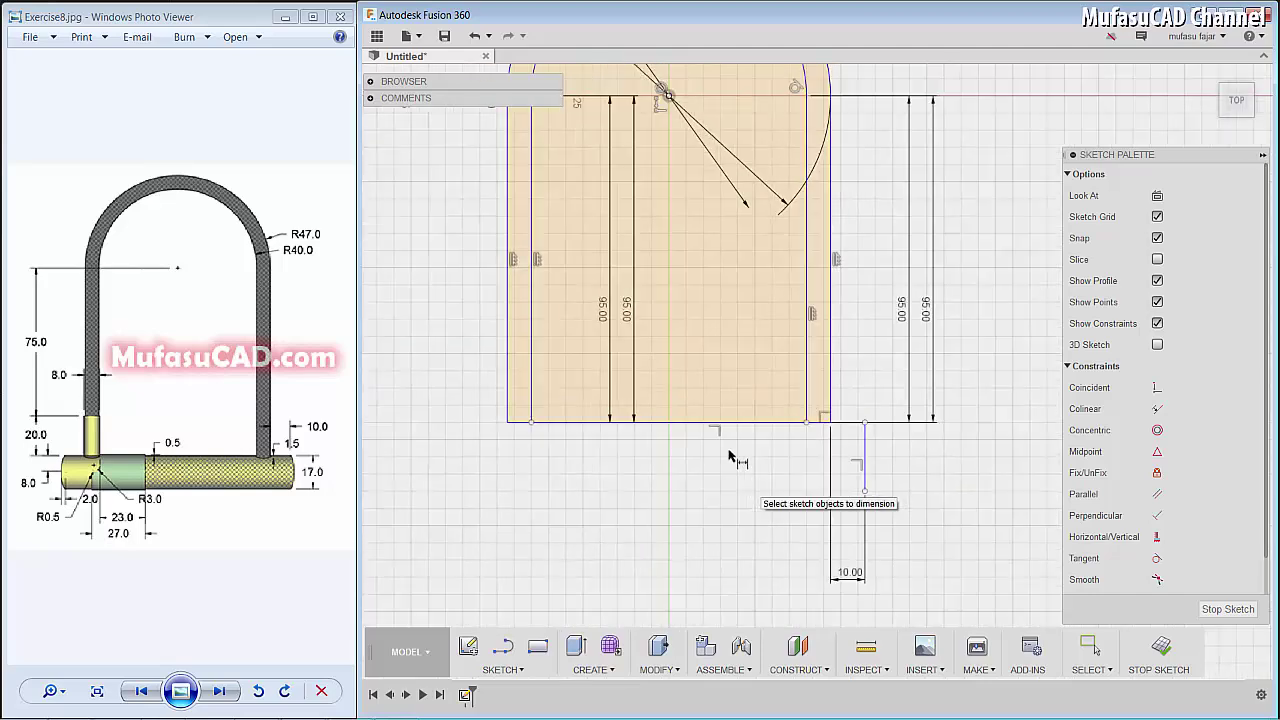
Step: Draw a vertical line down from the arc centre and make it construction geometry
{"action": "key", "text": "l"}
{"action": "left_click", "coordinate": [668, 96]}
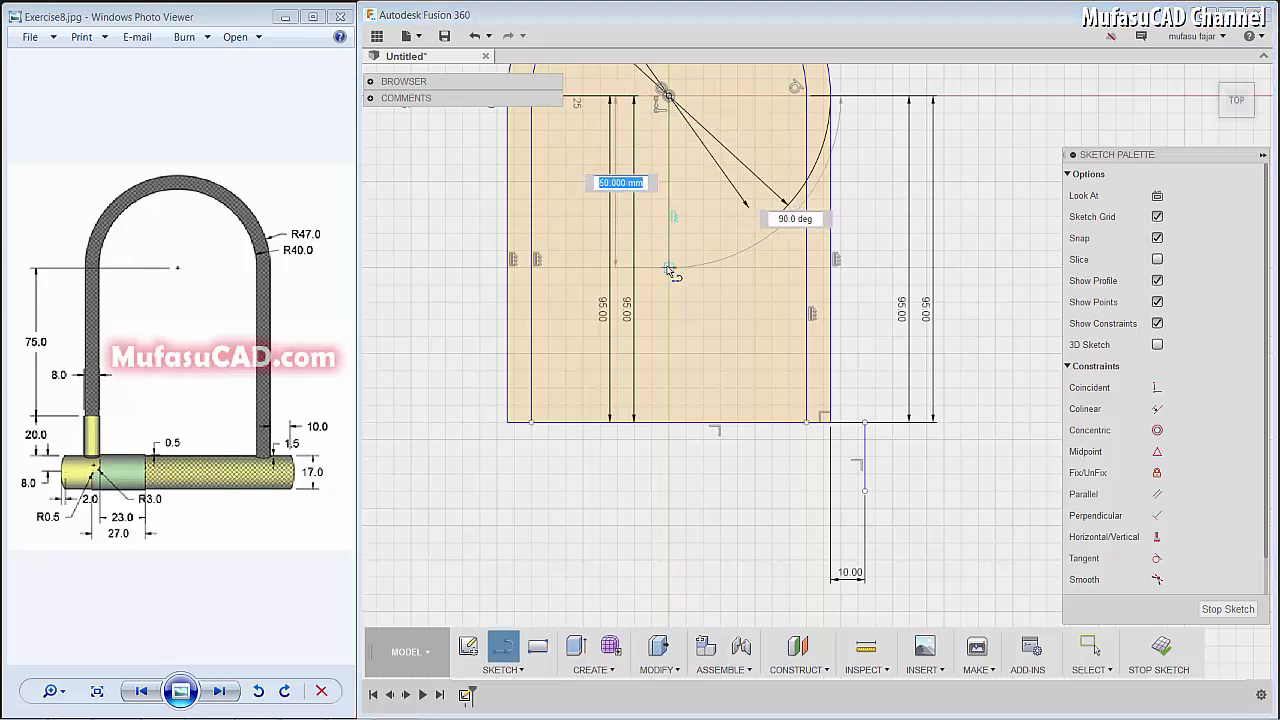
{"action": "left_click", "coordinate": [668, 268]}
{"action": "key", "text": "Escape"}
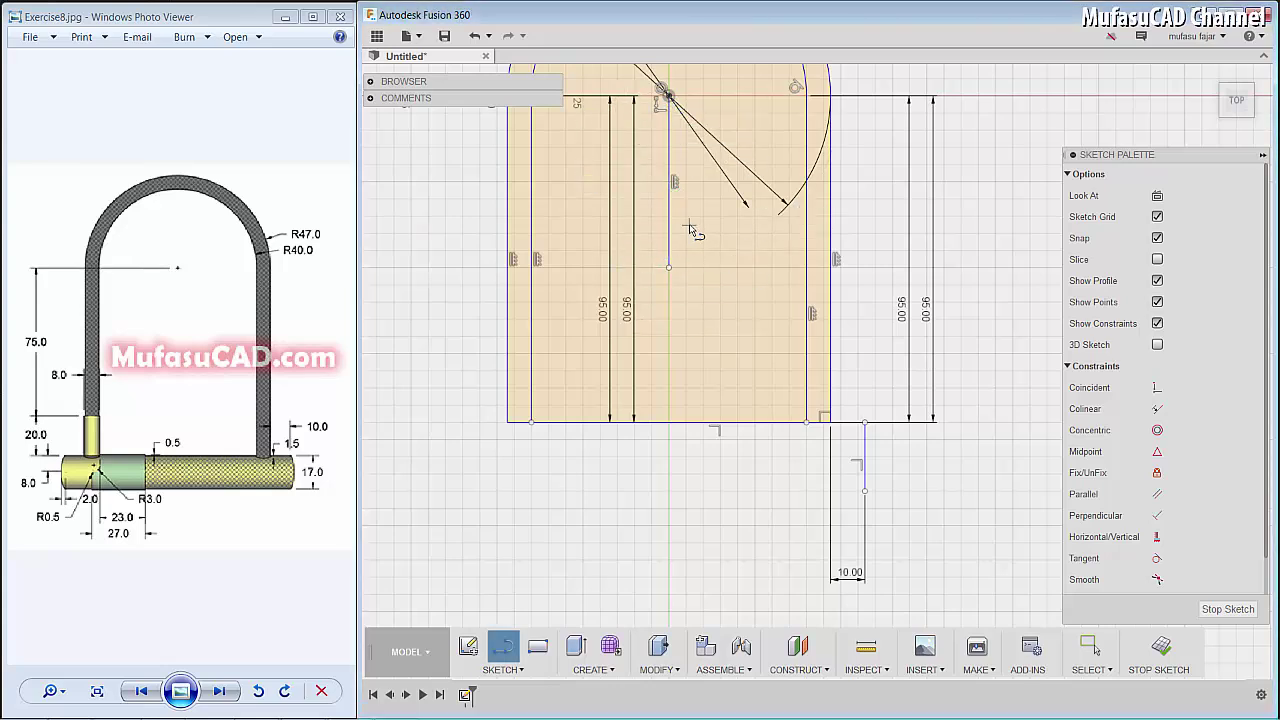
{"action": "key", "text": "Escape"}
{"action": "left_click", "coordinate": [669, 220]}
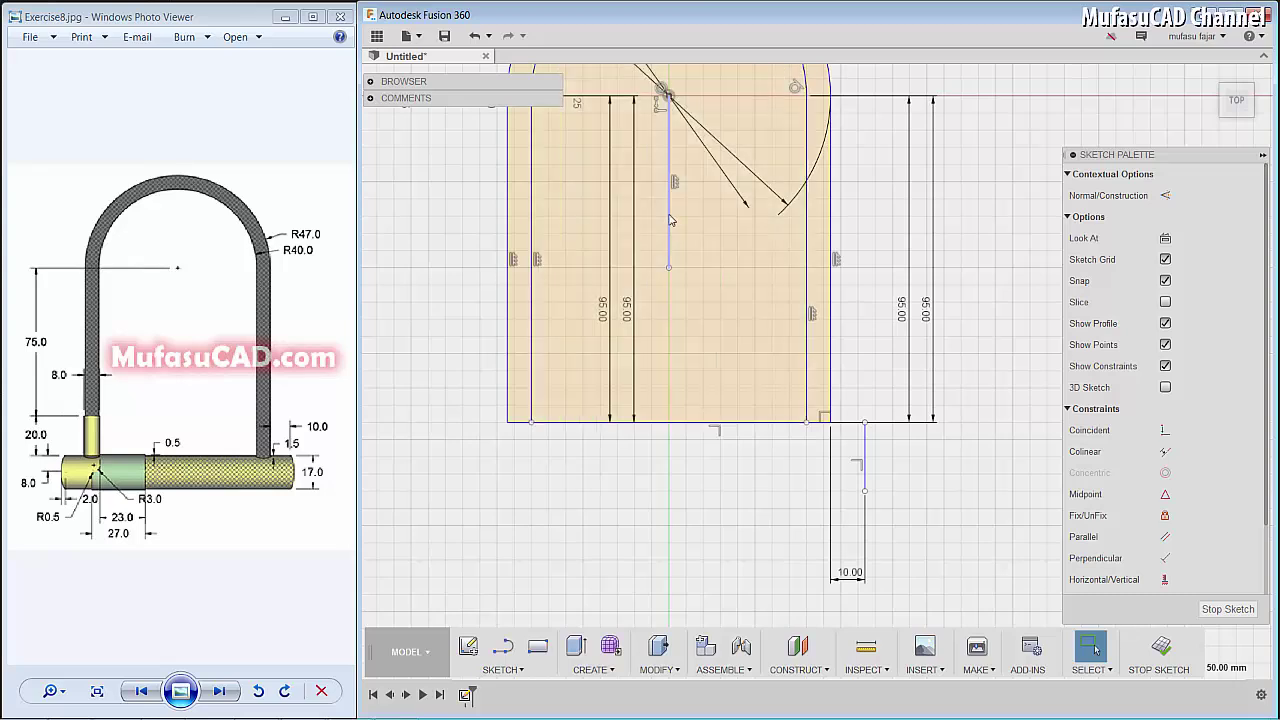
{"action": "right_click", "coordinate": [671, 220]}
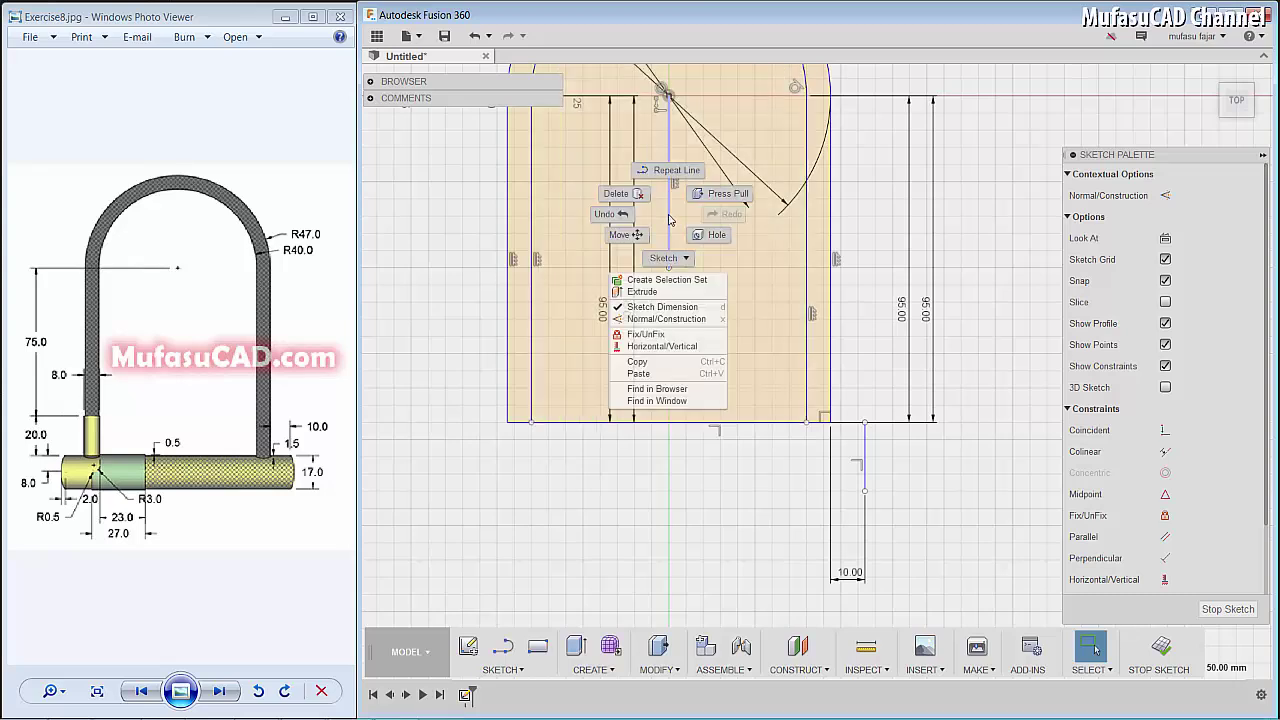
{"action": "left_click", "coordinate": [689, 320]}
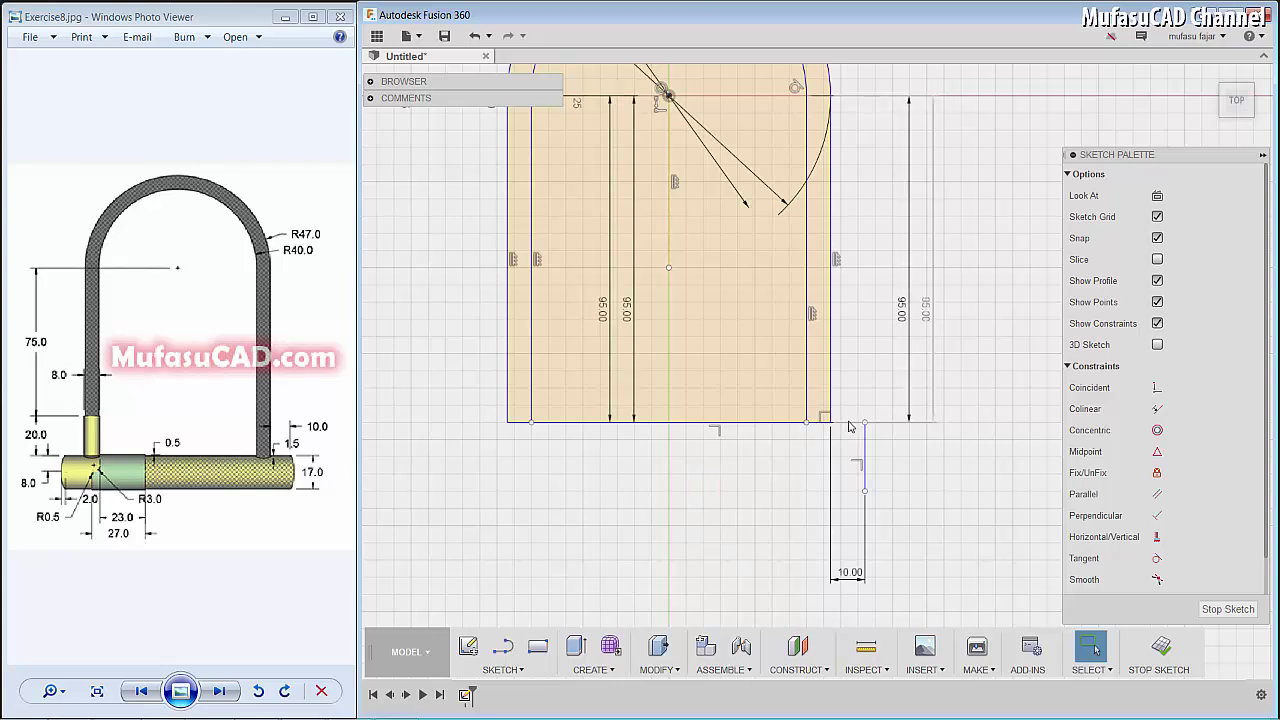
Step: Begin a line at the lower corner, then cancel it, leaving the sketch unchanged
{"action": "key", "text": "l"}
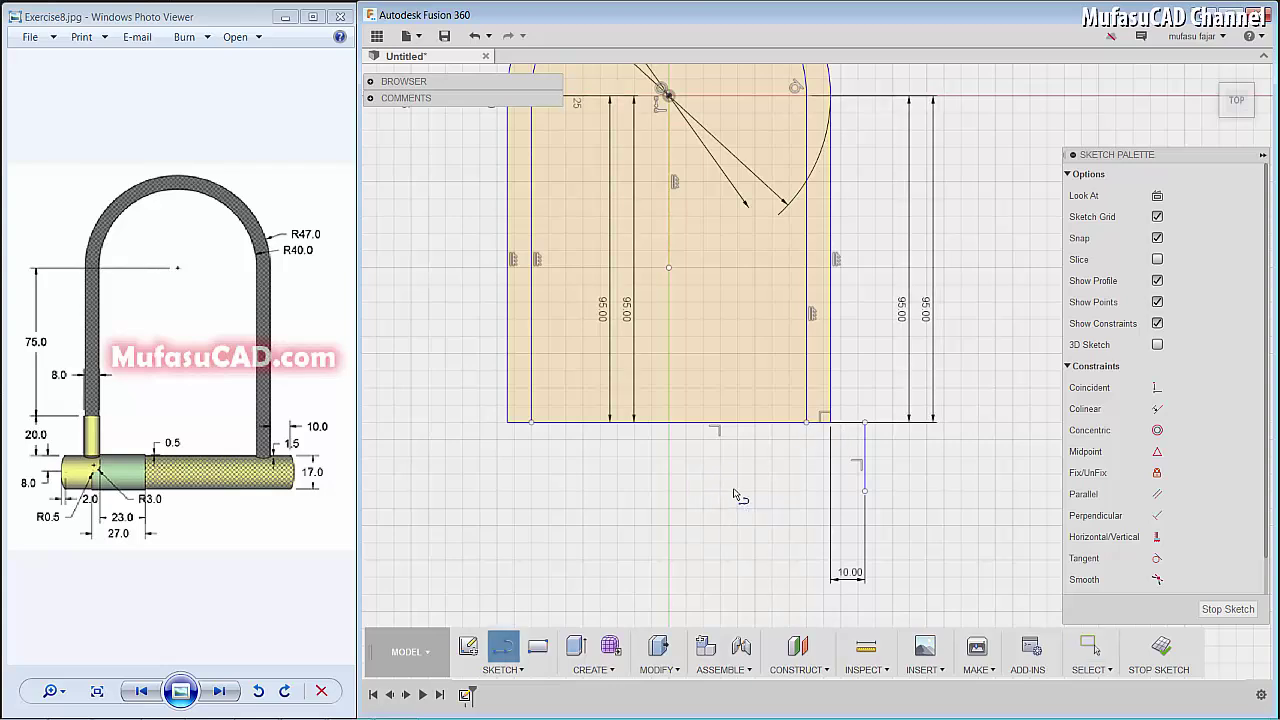
{"action": "left_click", "coordinate": [864, 421]}
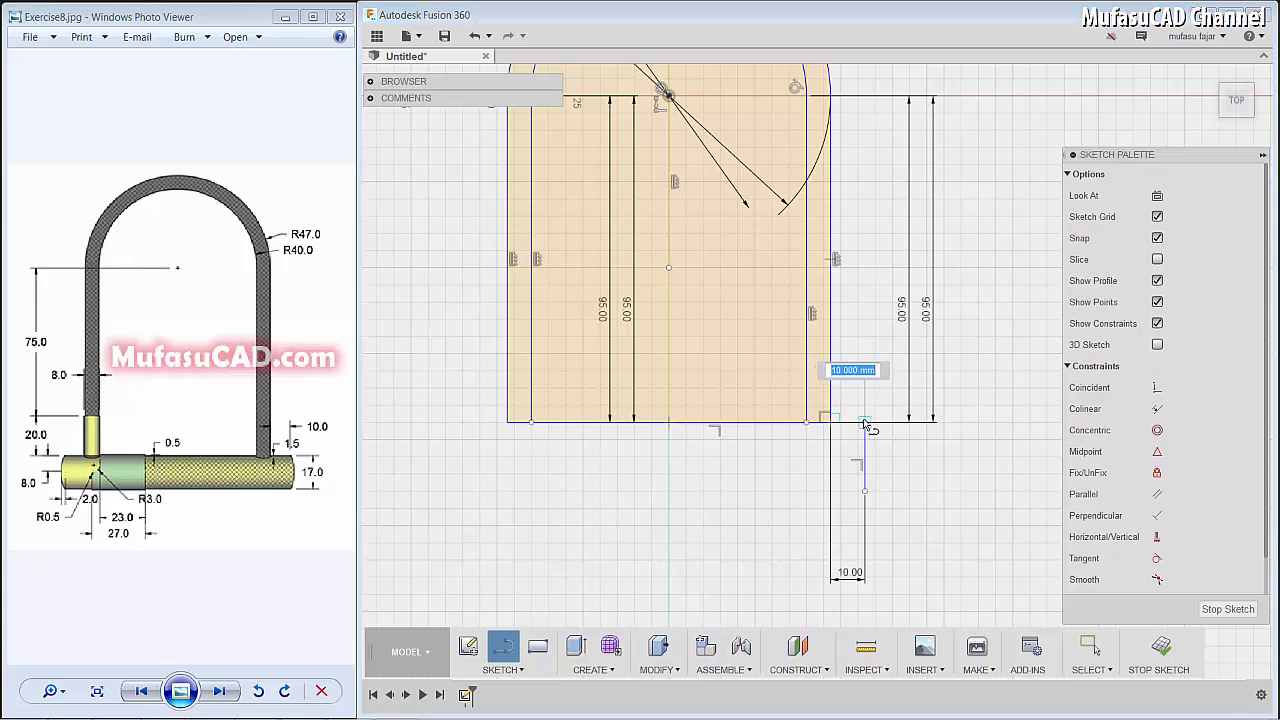
{"action": "key", "text": "Escape"}
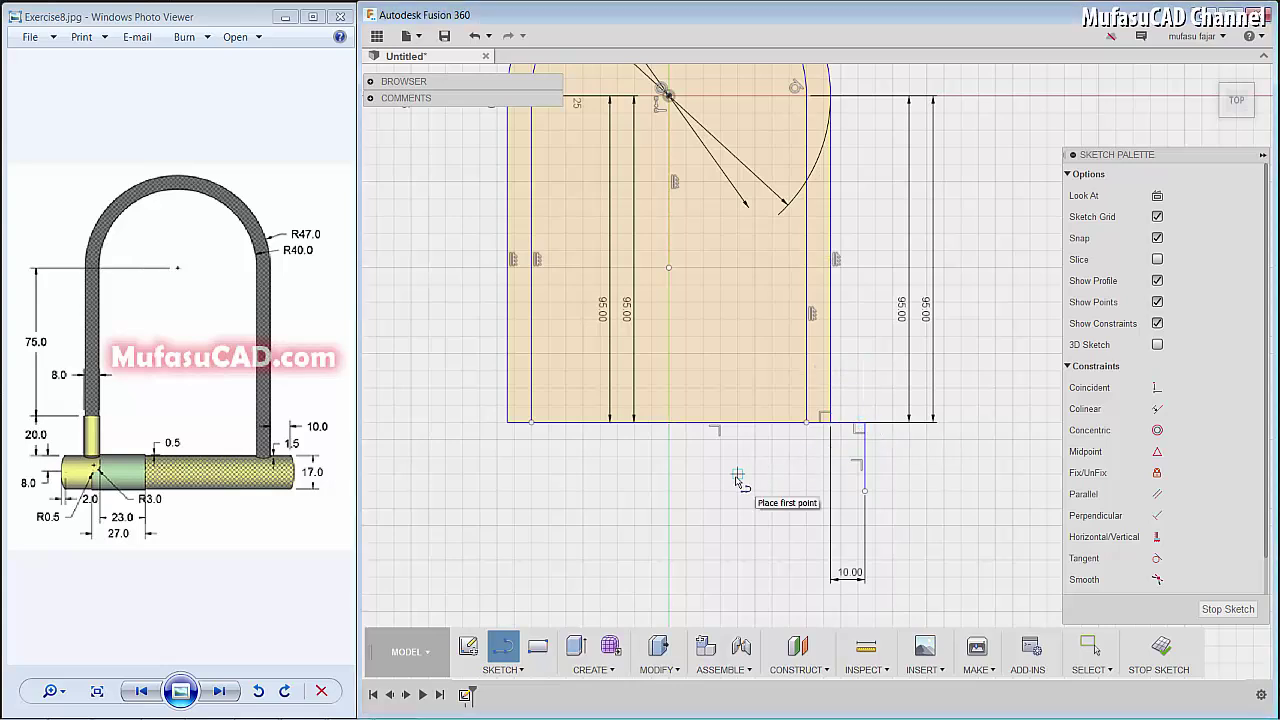
{"action": "right_click", "coordinate": [735, 472]}
{"action": "key", "text": "Escape"}
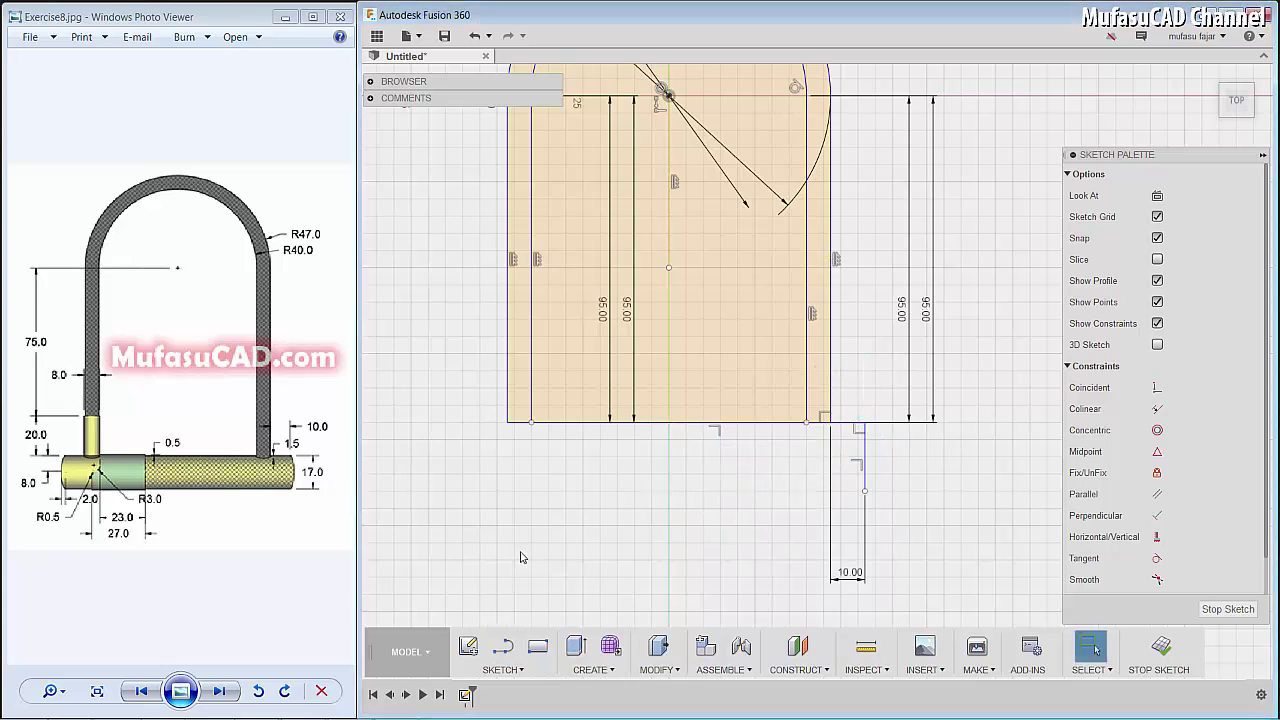
Step: Mirror the short horizontal and vertical lines about the construction centreline
{"action": "left_click", "coordinate": [502, 669]}
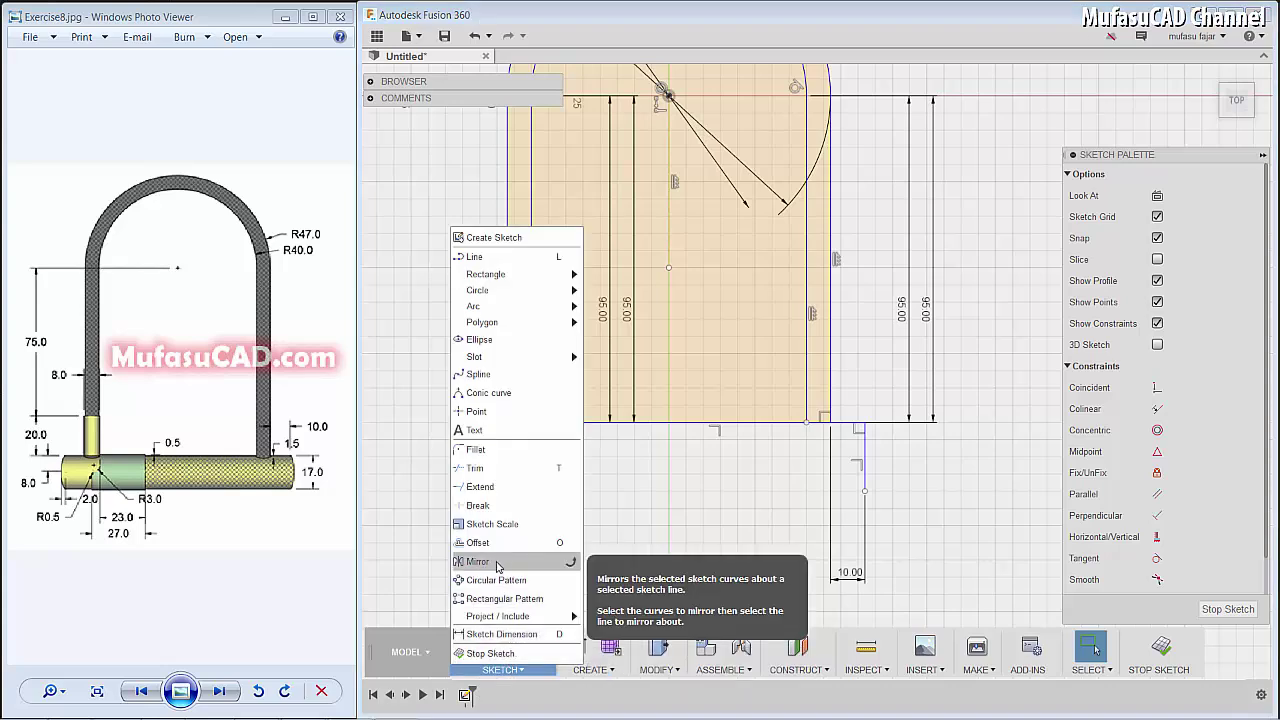
{"action": "left_click", "coordinate": [505, 634]}
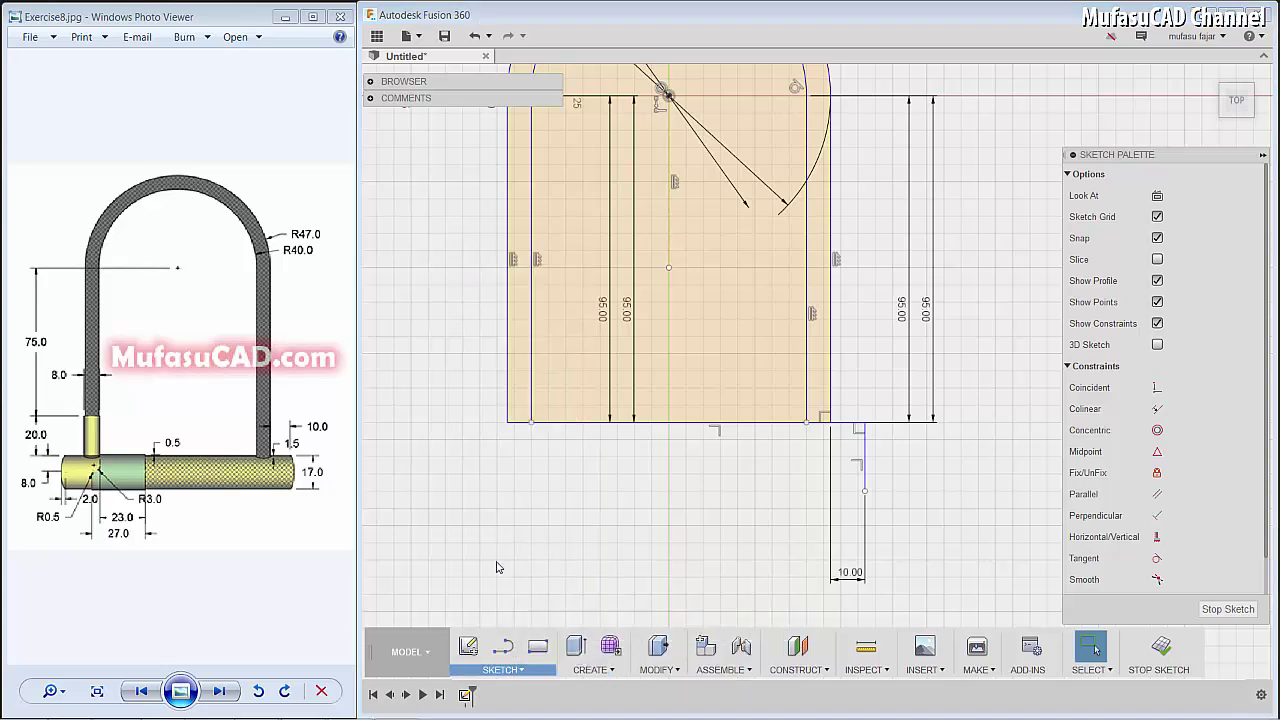
{"action": "left_click", "coordinate": [865, 446]}
{"action": "left_click", "coordinate": [848, 422]}
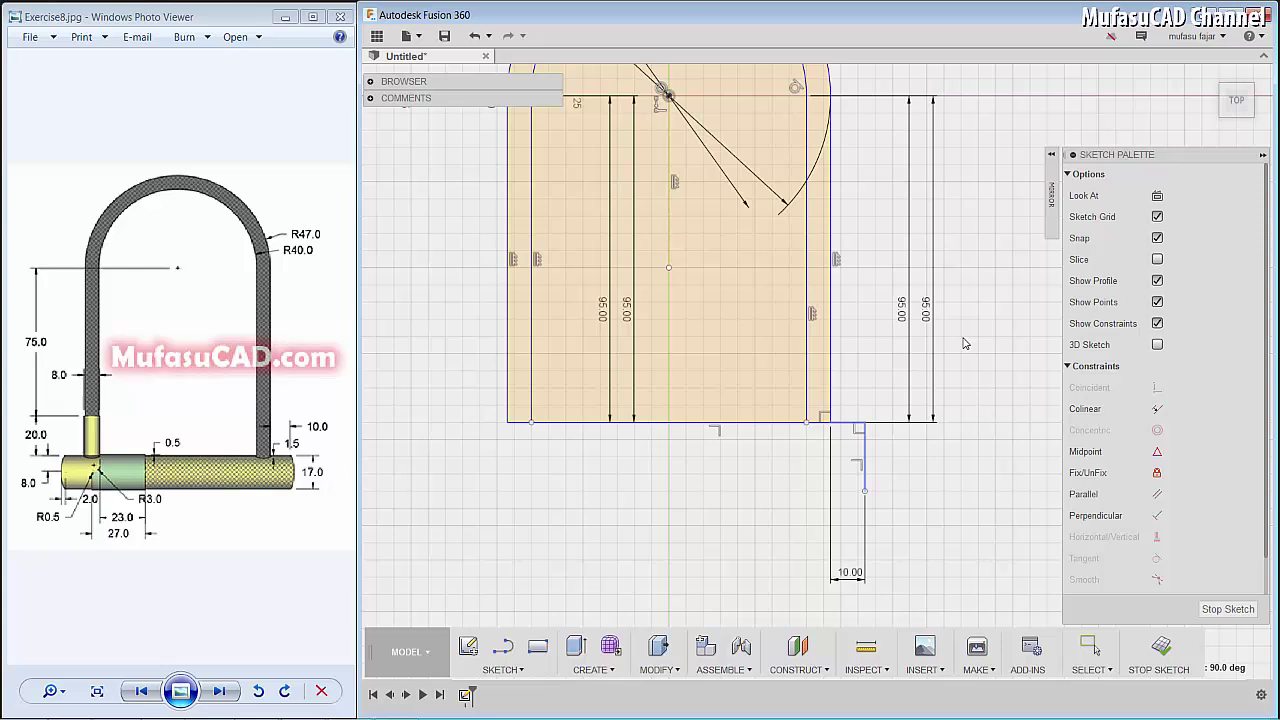
{"action": "left_click", "coordinate": [1052, 205]}
{"action": "left_click", "coordinate": [988, 203]}
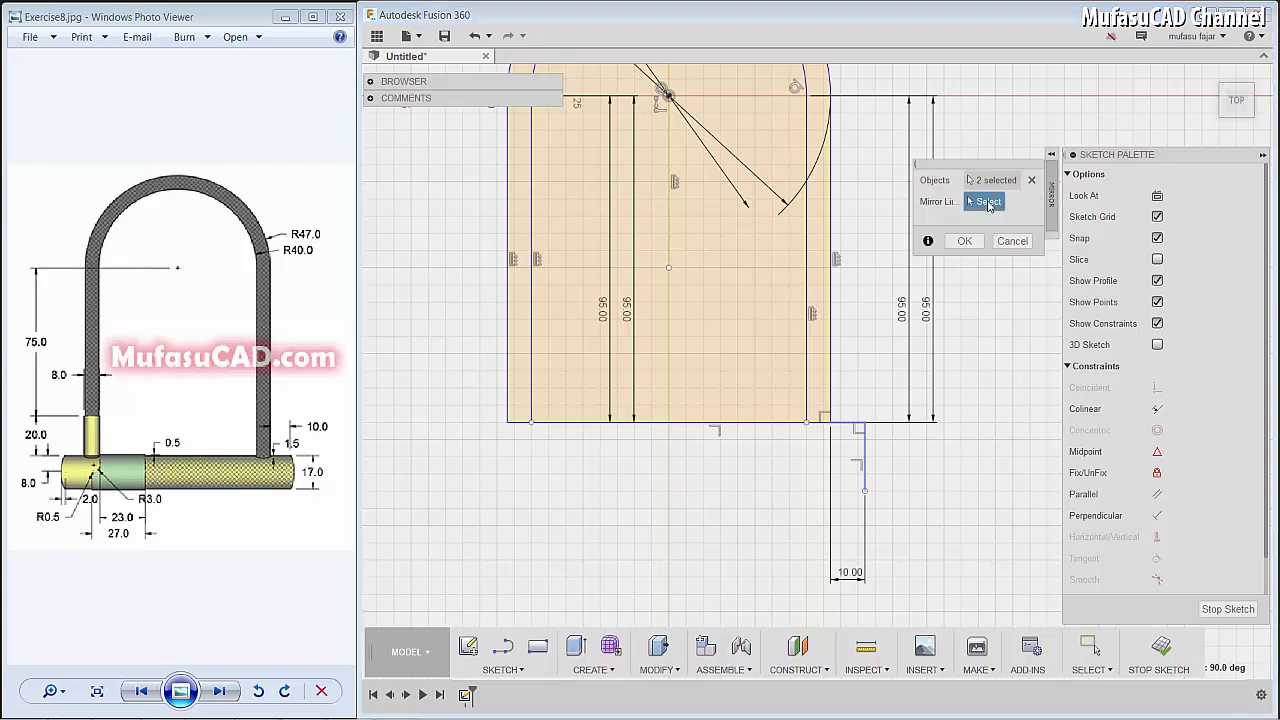
{"action": "left_click", "coordinate": [669, 162]}
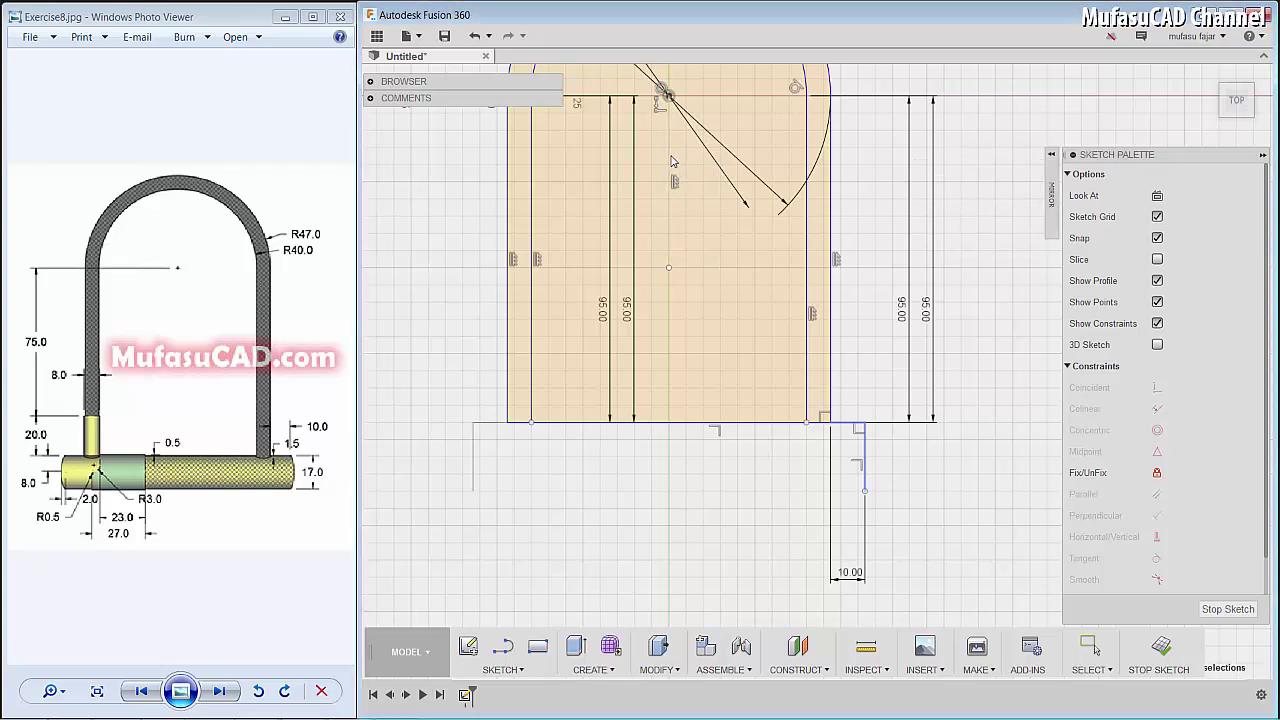
{"action": "key", "text": "Escape"}
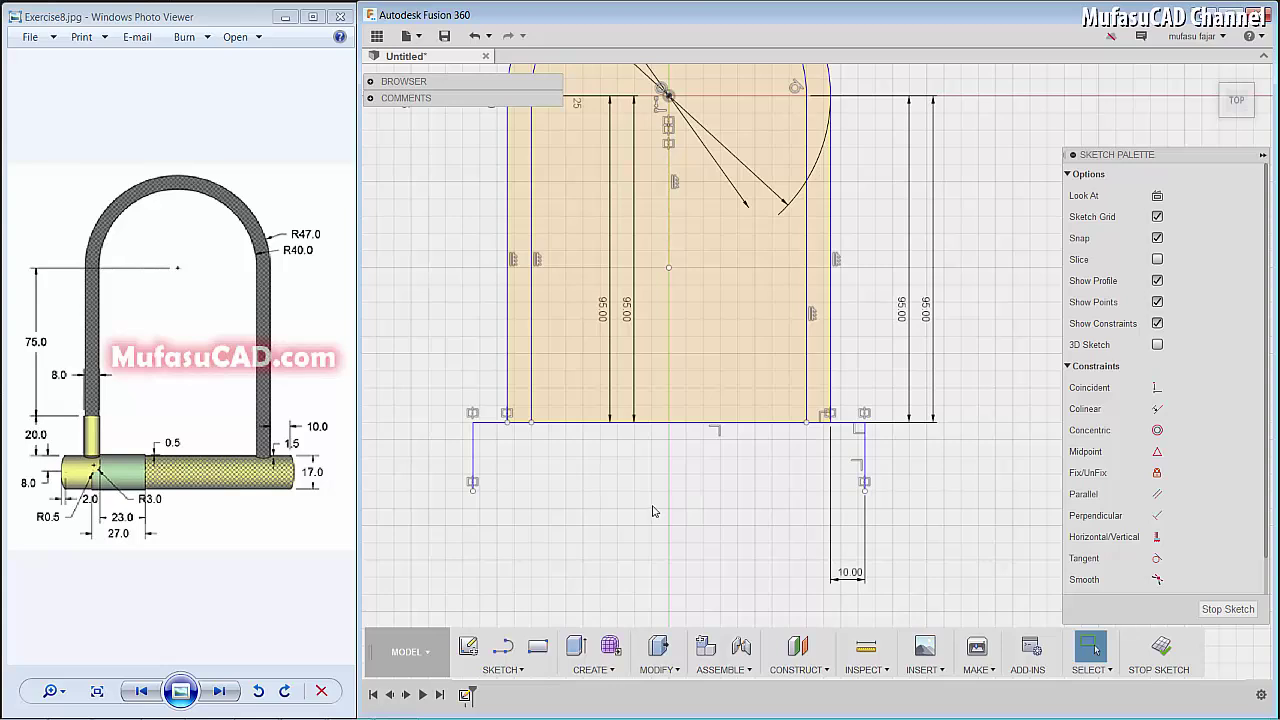
{"action": "key", "text": "l"}
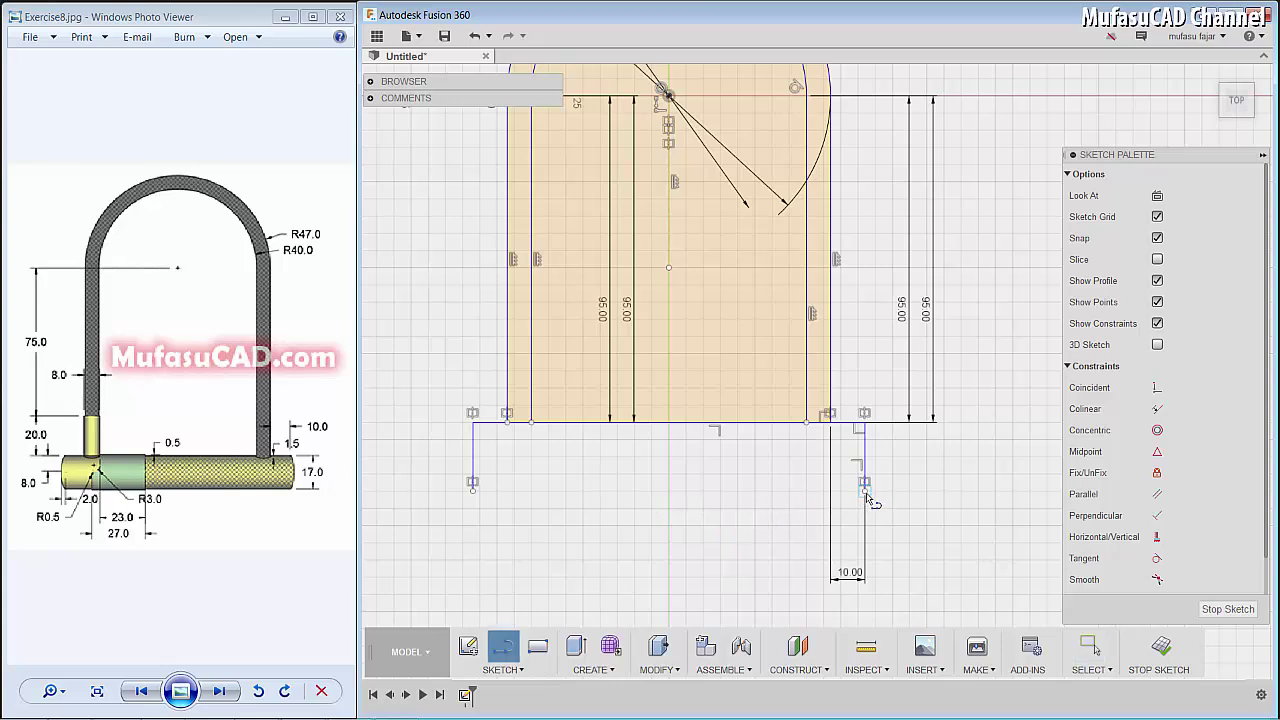
Step: Draw a 114 mm line joining the hanging lines' lower ends to close the crossbar rectangle
{"action": "left_click", "coordinate": [865, 490]}
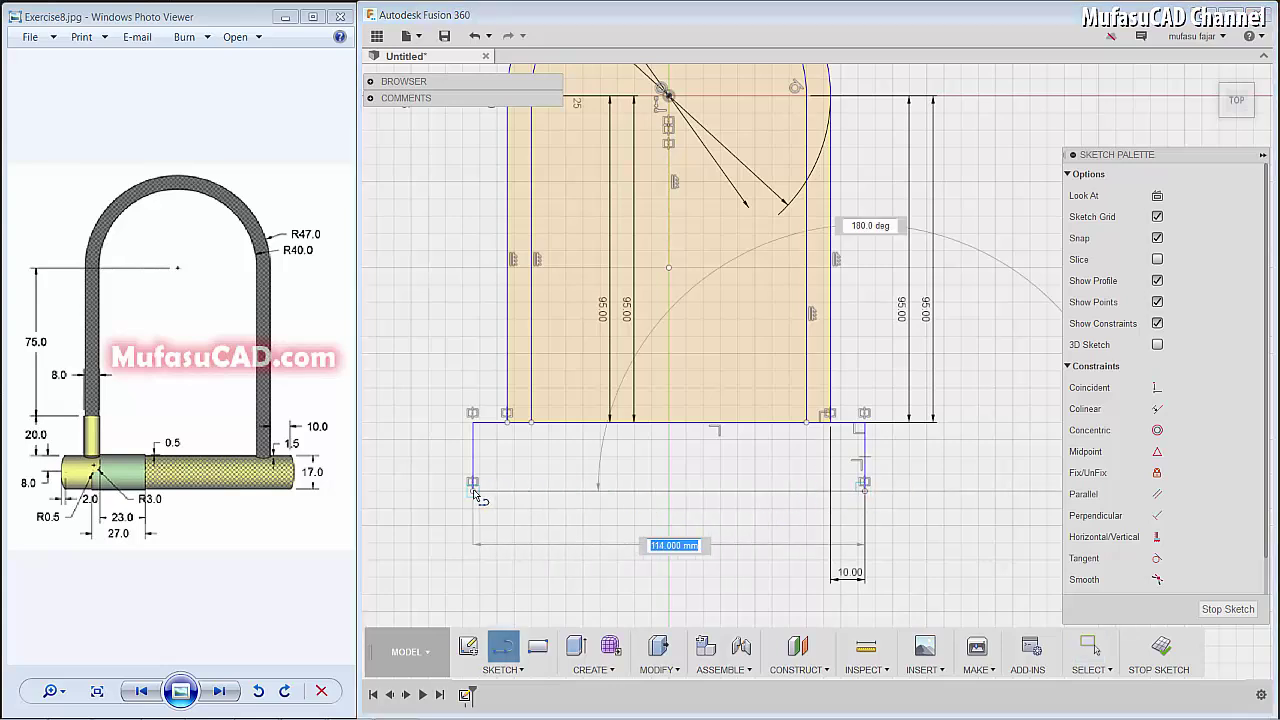
{"action": "left_click", "coordinate": [472, 489]}
{"action": "scroll", "coordinate": [505, 485], "scroll_direction": "up", "scroll_amount": 2}
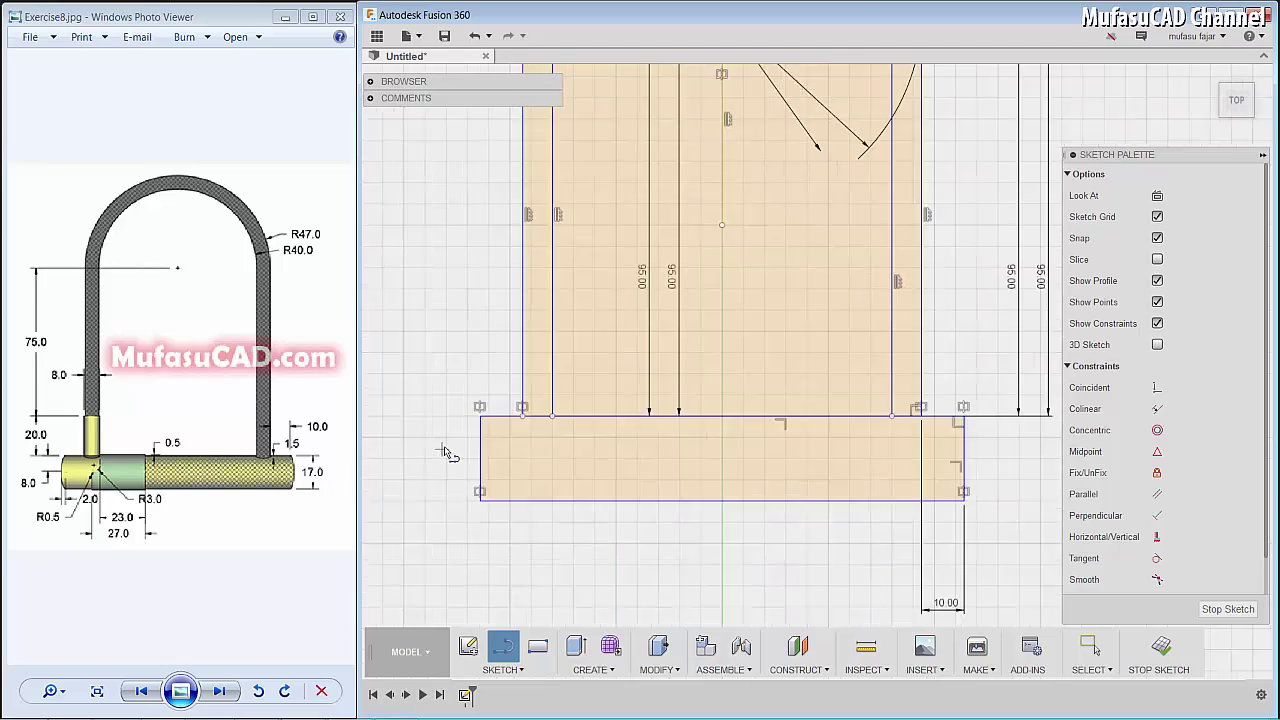
{"action": "scroll", "coordinate": [446, 449], "scroll_direction": "up", "scroll_amount": 2}
{"action": "scroll", "coordinate": [528, 449], "scroll_direction": "up", "scroll_amount": 2}
{"action": "scroll", "coordinate": [480, 443], "scroll_direction": "up", "scroll_amount": 2}
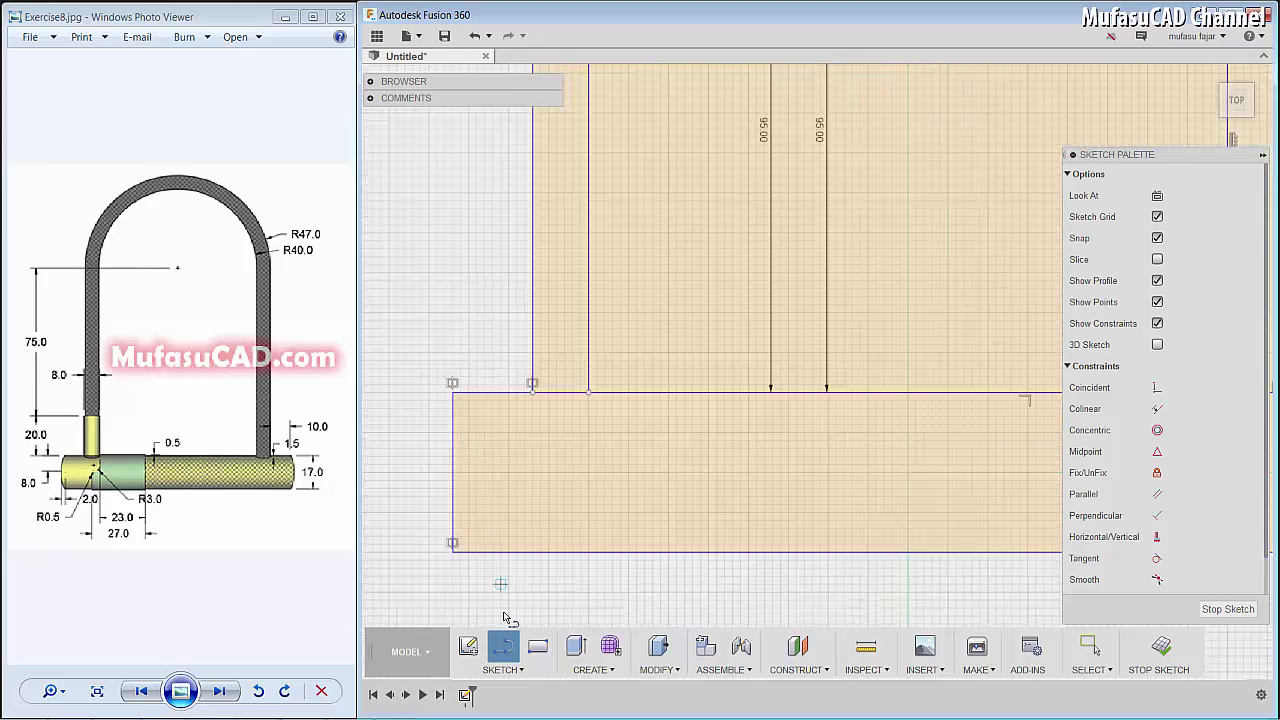
{"action": "left_click", "coordinate": [512, 670]}
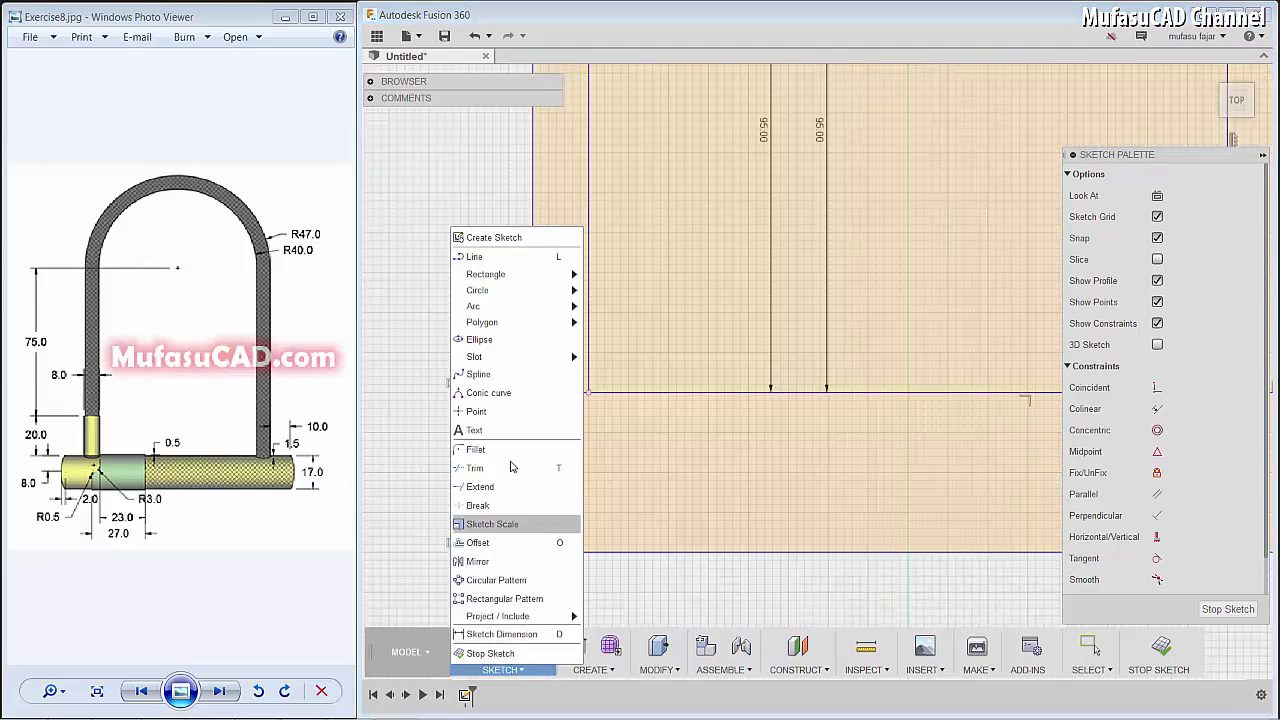
Step: Draw an ellipse centred on the crossbar's left end
{"action": "left_click", "coordinate": [478, 340]}
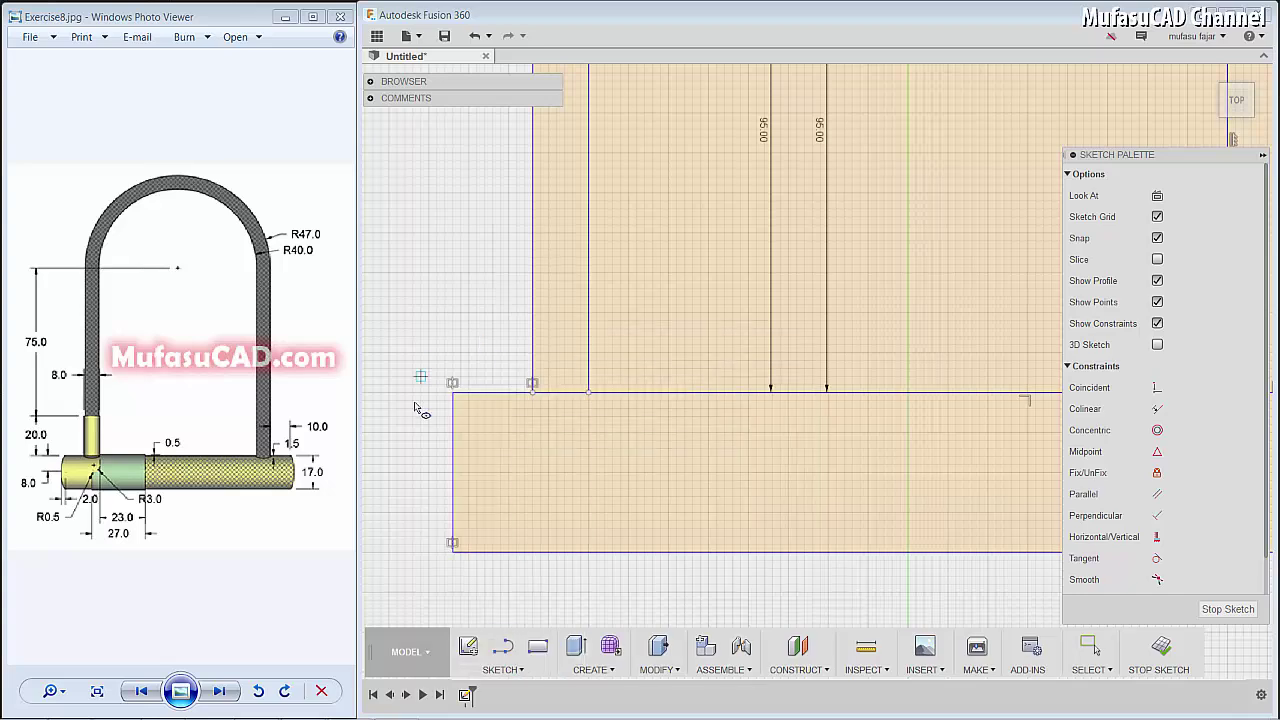
{"action": "left_click", "coordinate": [452, 471]}
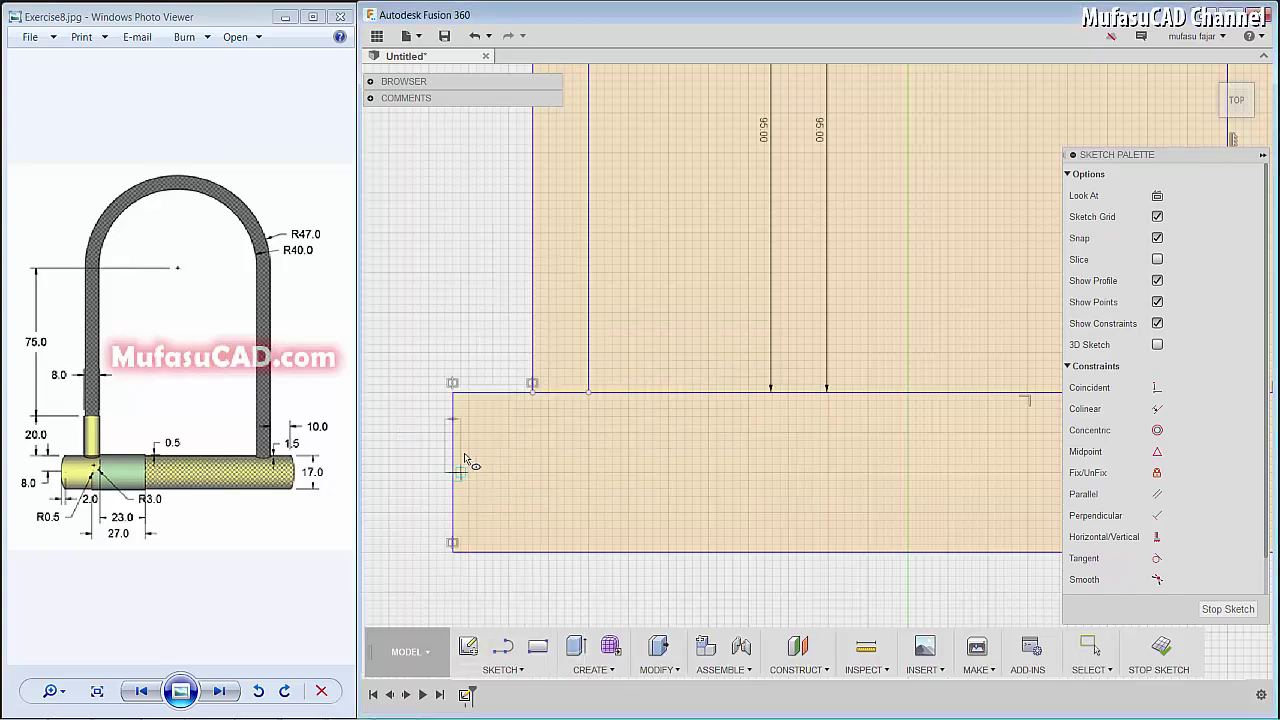
{"action": "left_click", "coordinate": [454, 394]}
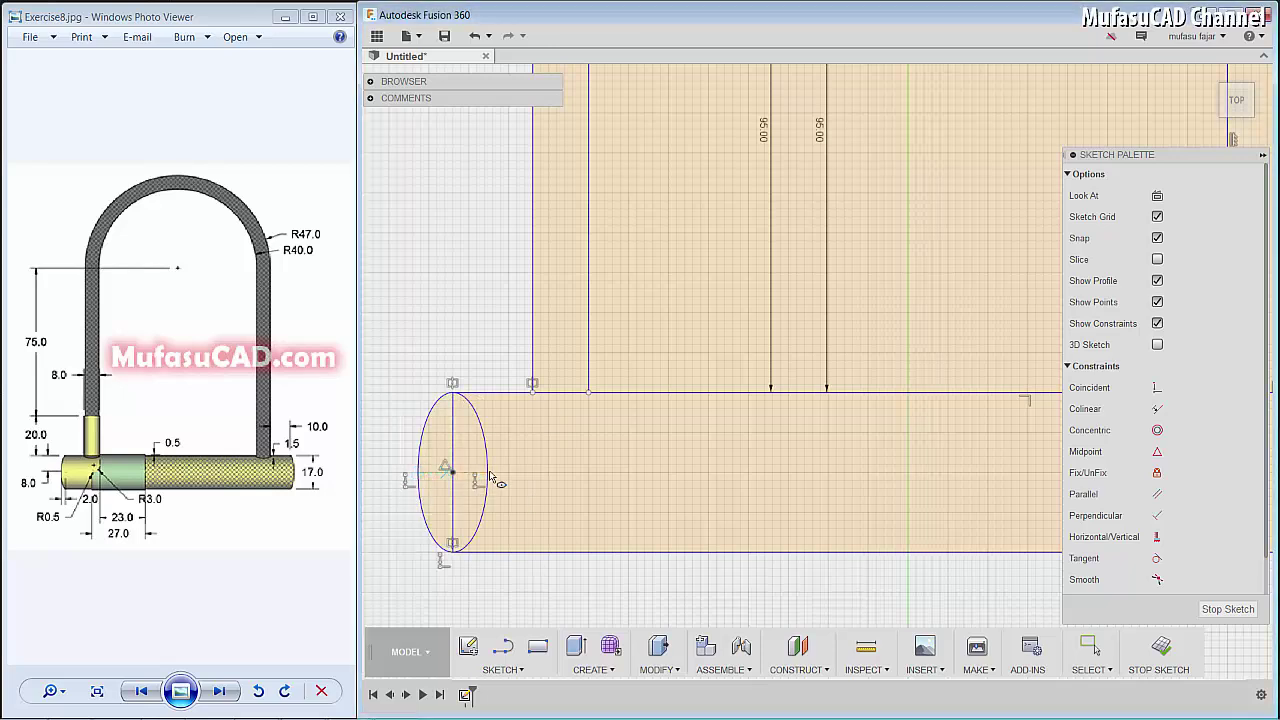
{"action": "left_click", "coordinate": [487, 472]}
Step: Dimension the ellipse's horizontal half-width to 2 mm
{"action": "key", "text": "d"}
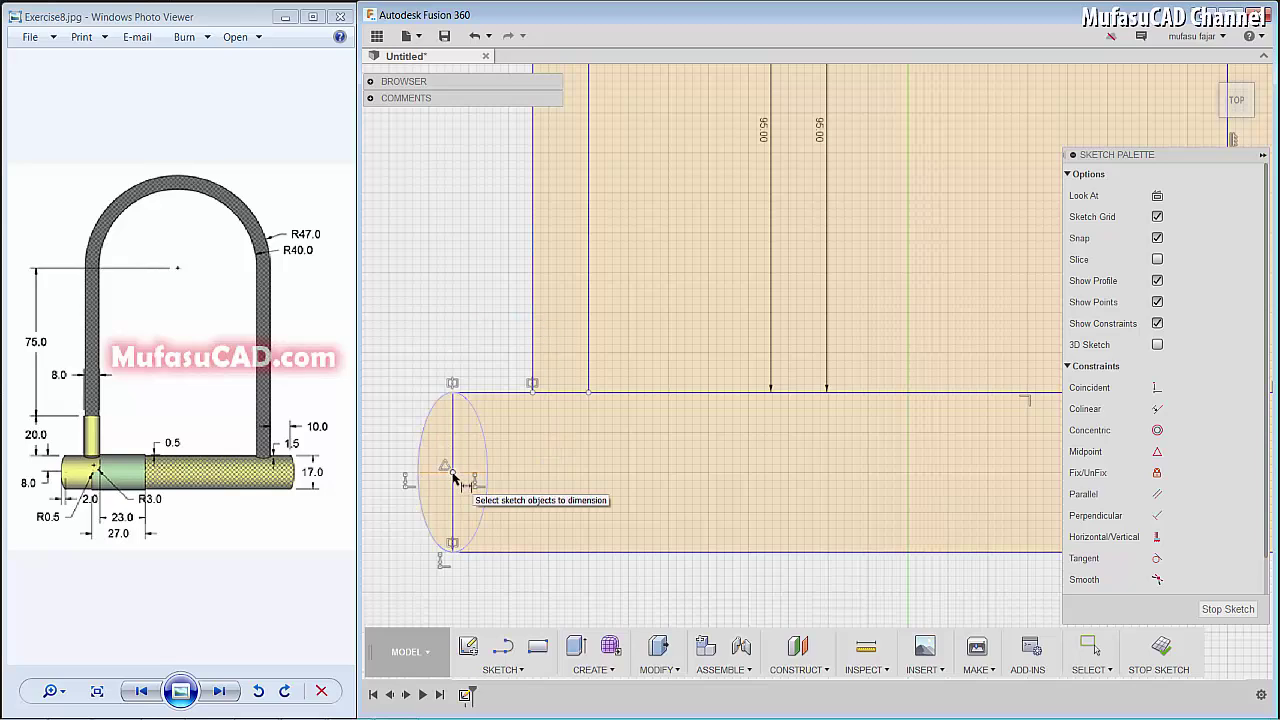
{"action": "left_click", "coordinate": [418, 478]}
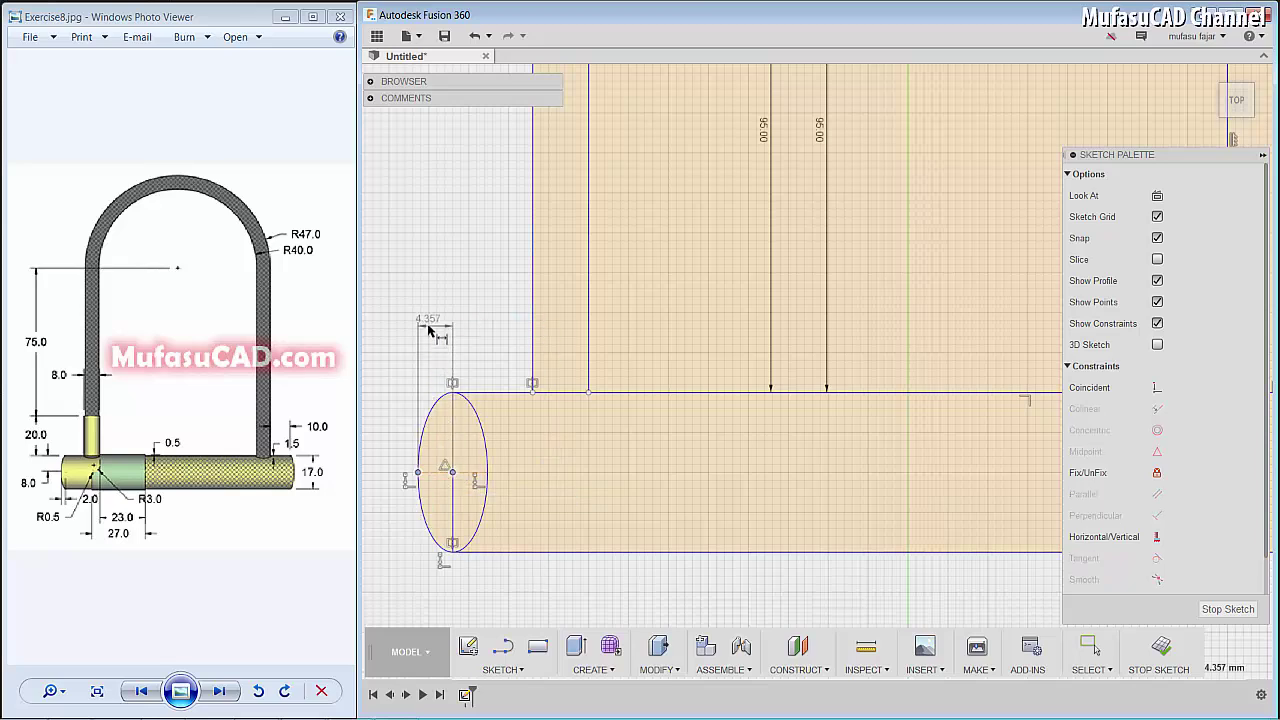
{"action": "left_click", "coordinate": [421, 345]}
{"action": "type", "text": "2"}
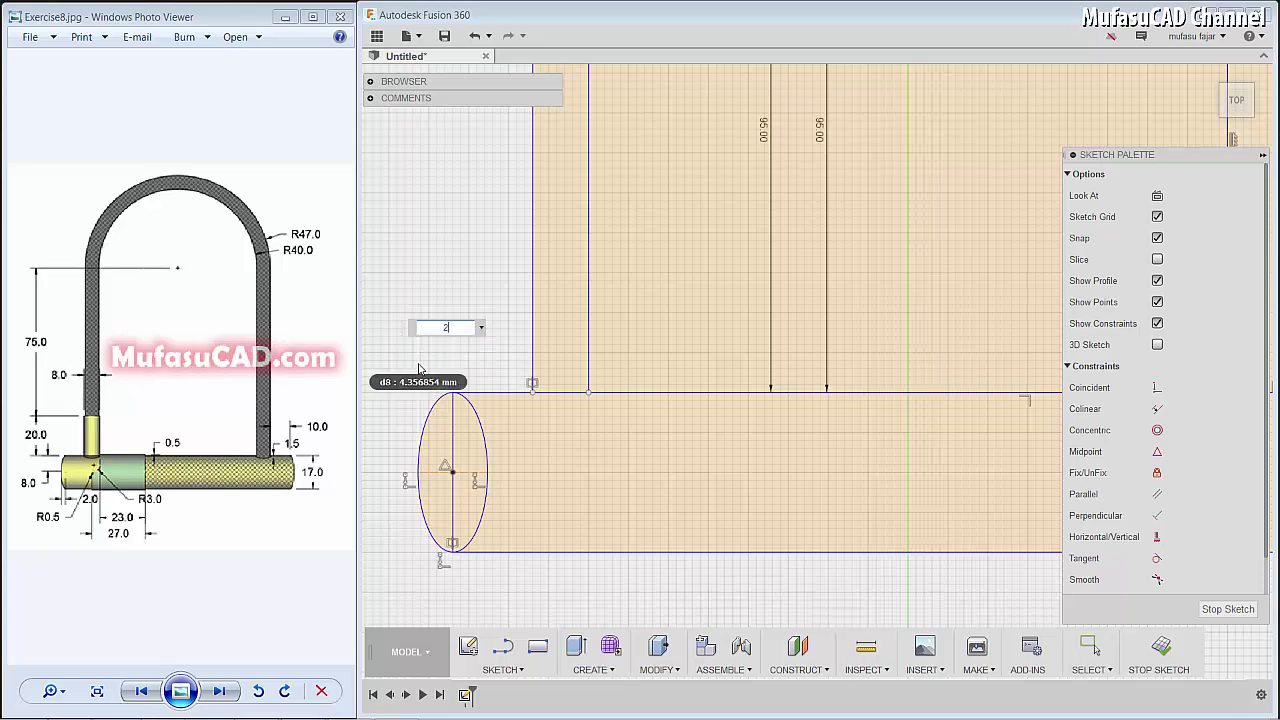
{"action": "key", "text": "Return"}
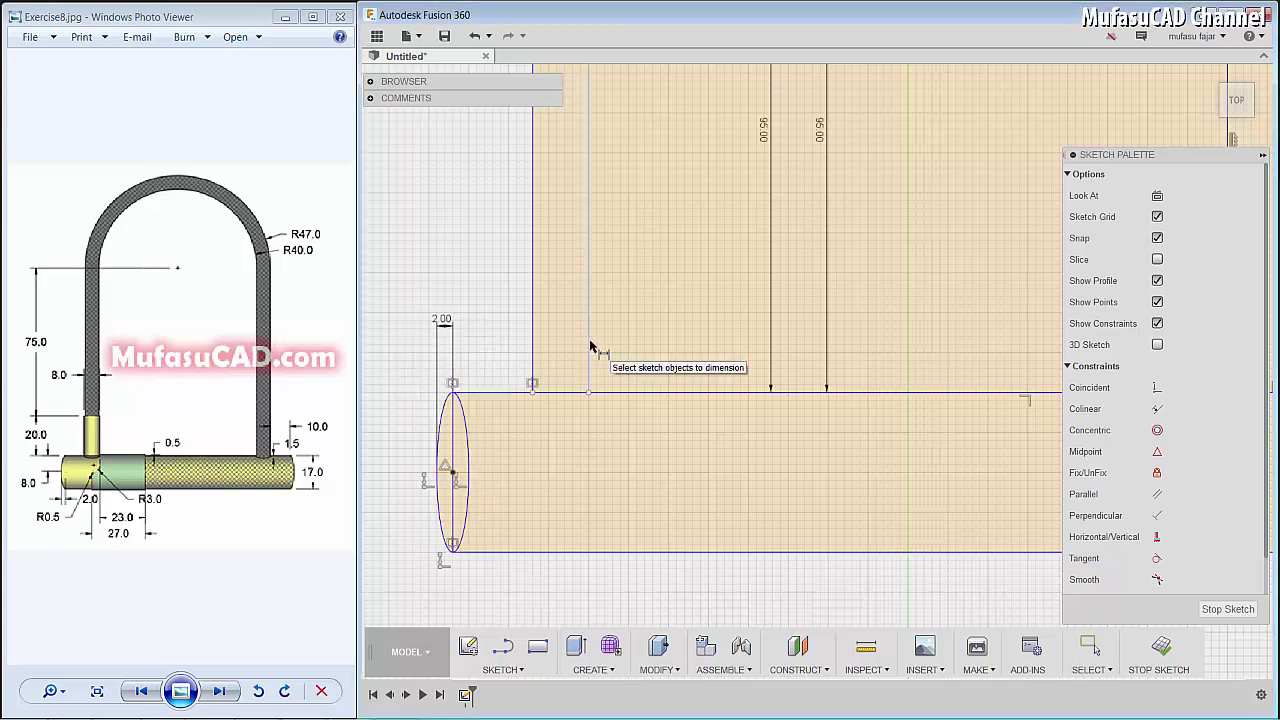
Step: Draw the post's left vertical line, 0.5 from the neighbouring line and 20 tall
{"action": "key", "text": "l"}
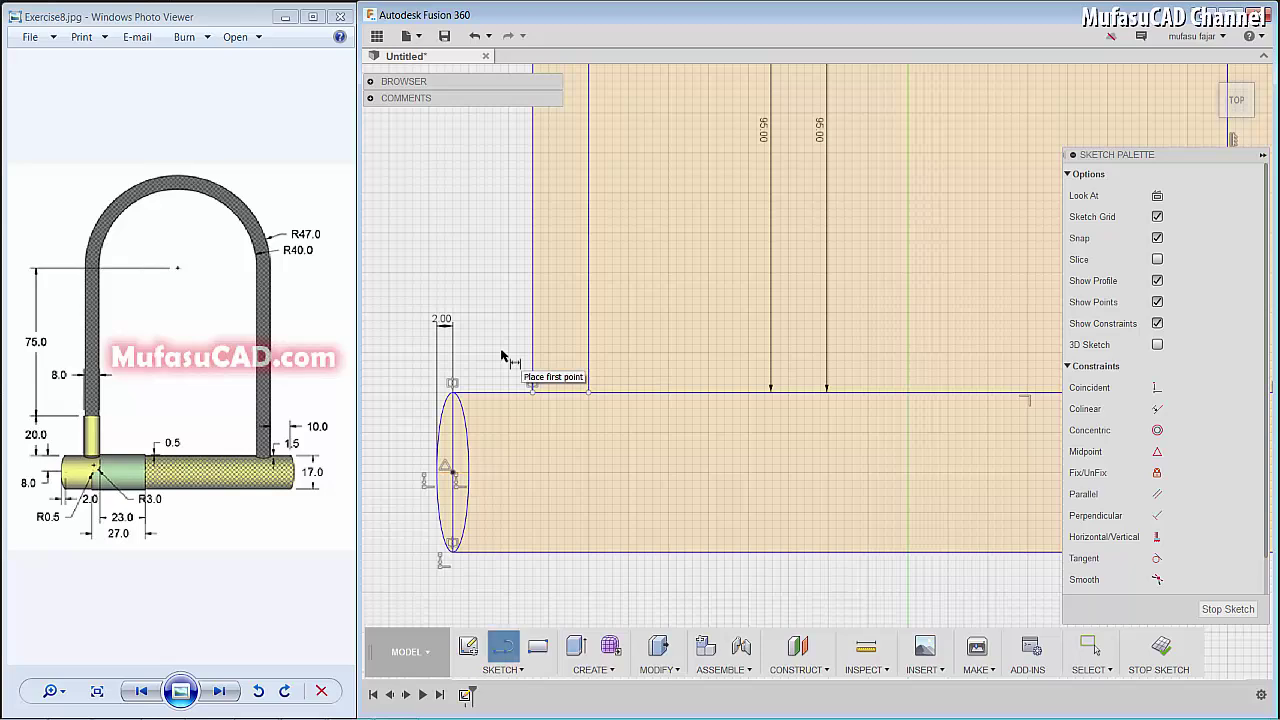
{"action": "left_click", "coordinate": [514, 394]}
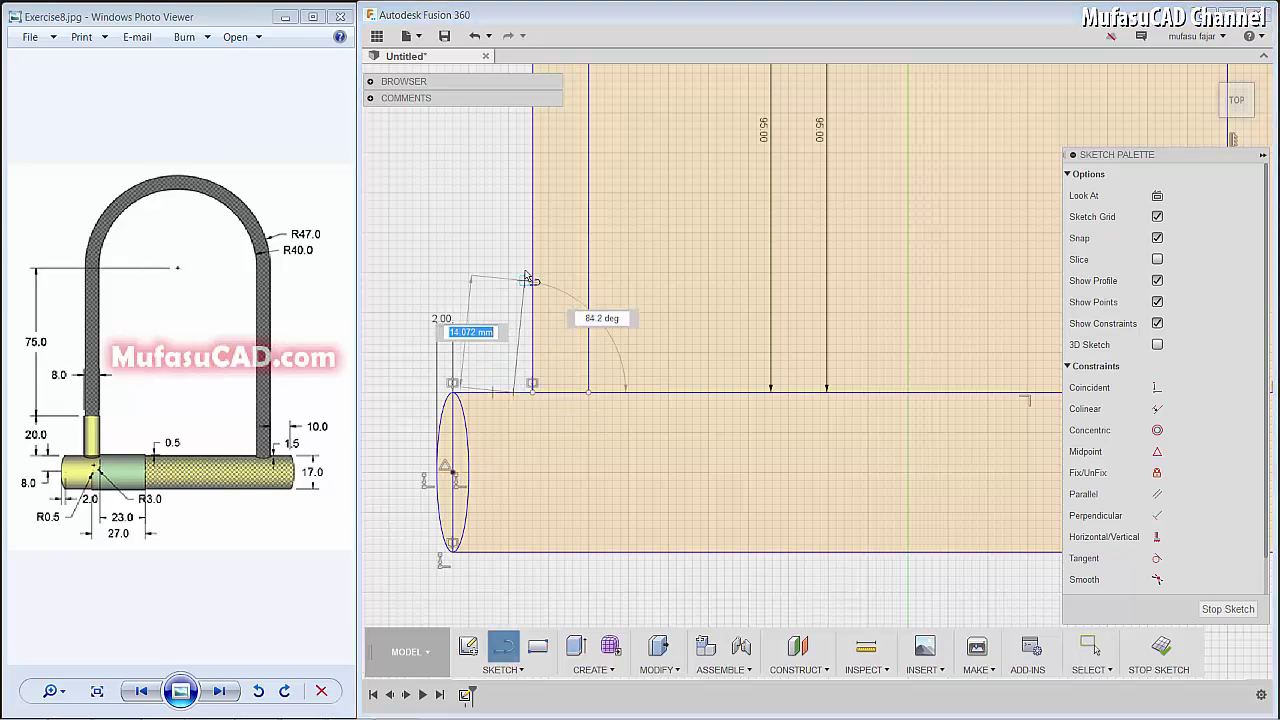
{"action": "left_click", "coordinate": [513, 196]}
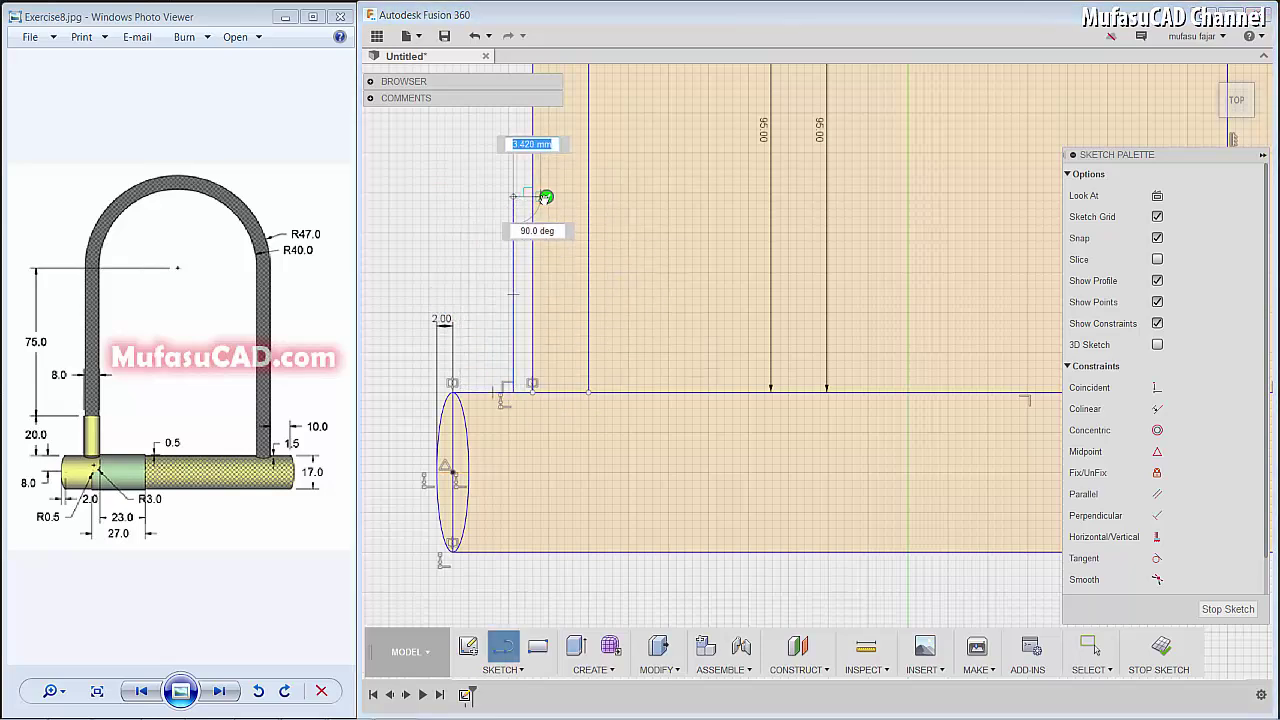
{"action": "key", "text": "Escape"}
{"action": "key", "text": "Escape"}
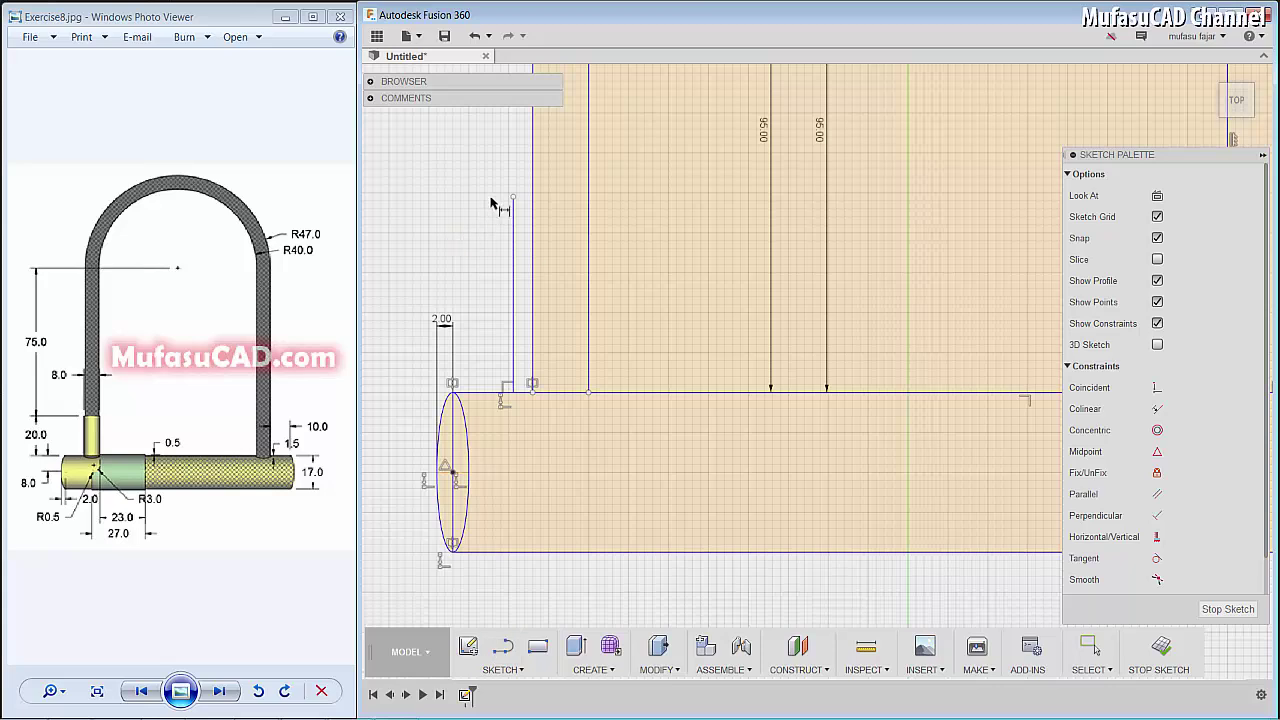
{"action": "left_click", "coordinate": [514, 200]}
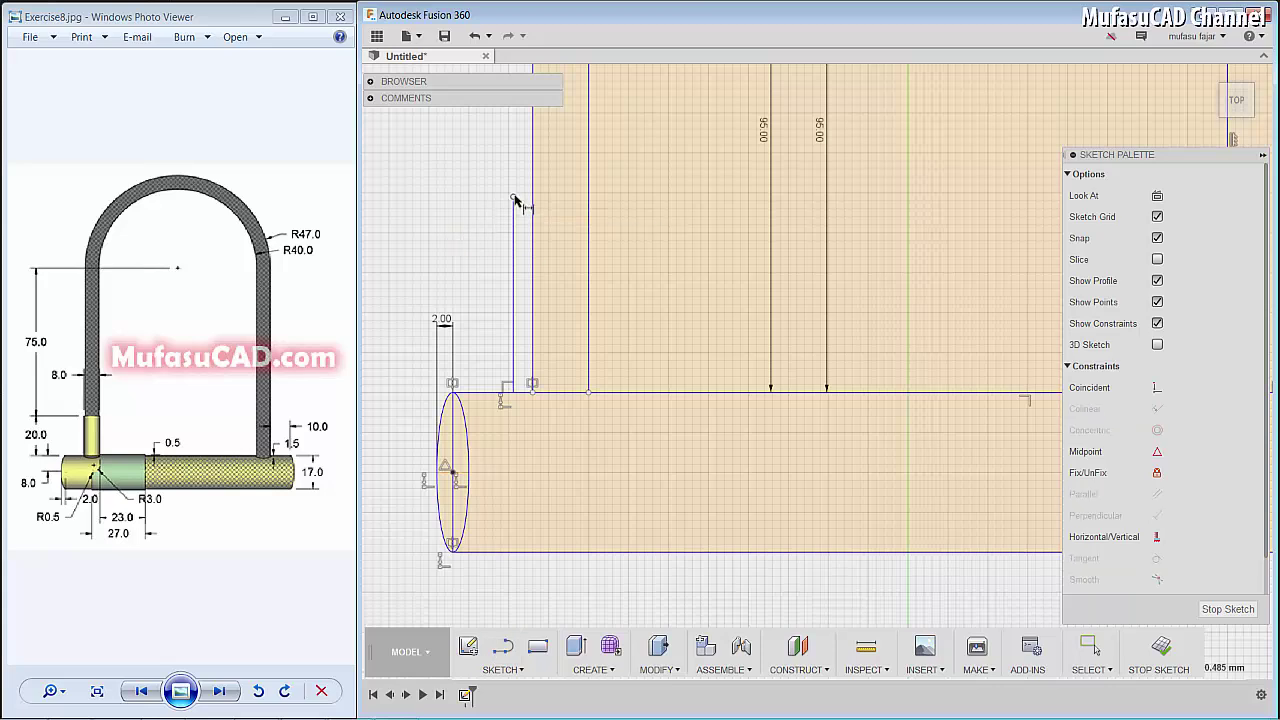
{"action": "left_click_drag", "start_coordinate": [514, 200], "coordinate": [524, 182]}
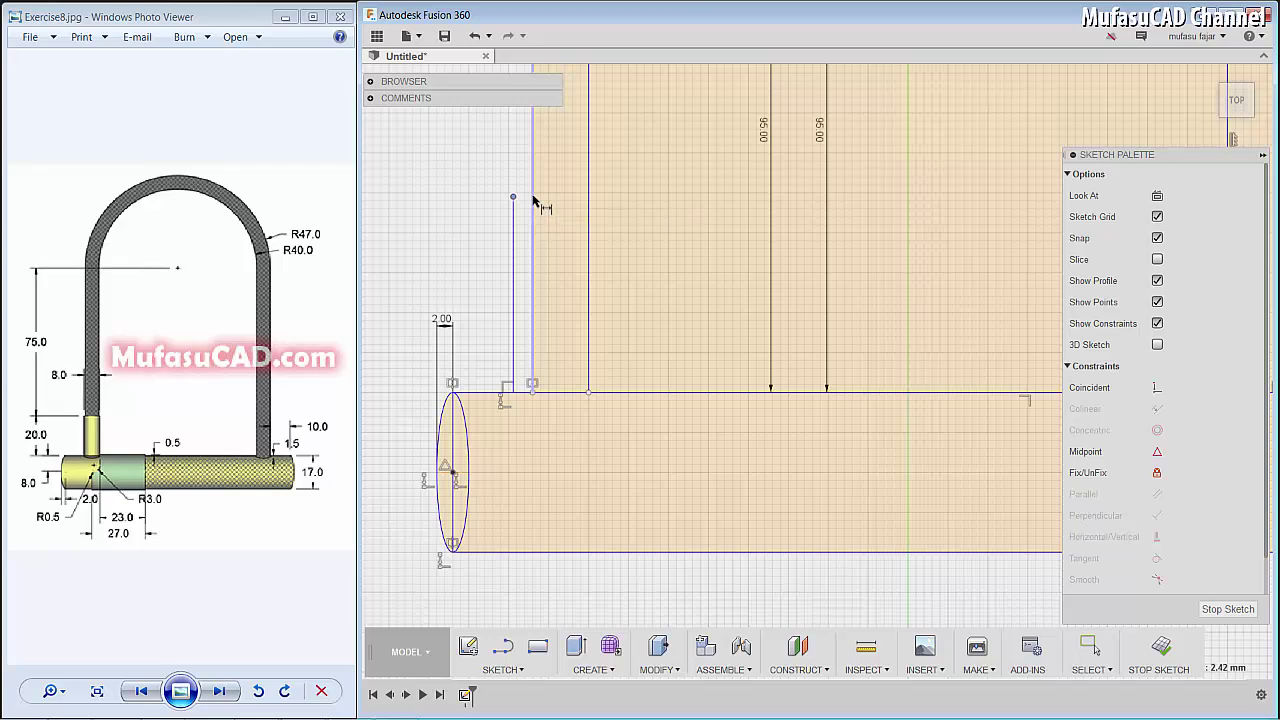
{"action": "left_click", "coordinate": [495, 160]}
{"action": "type", "text": "0.5"}
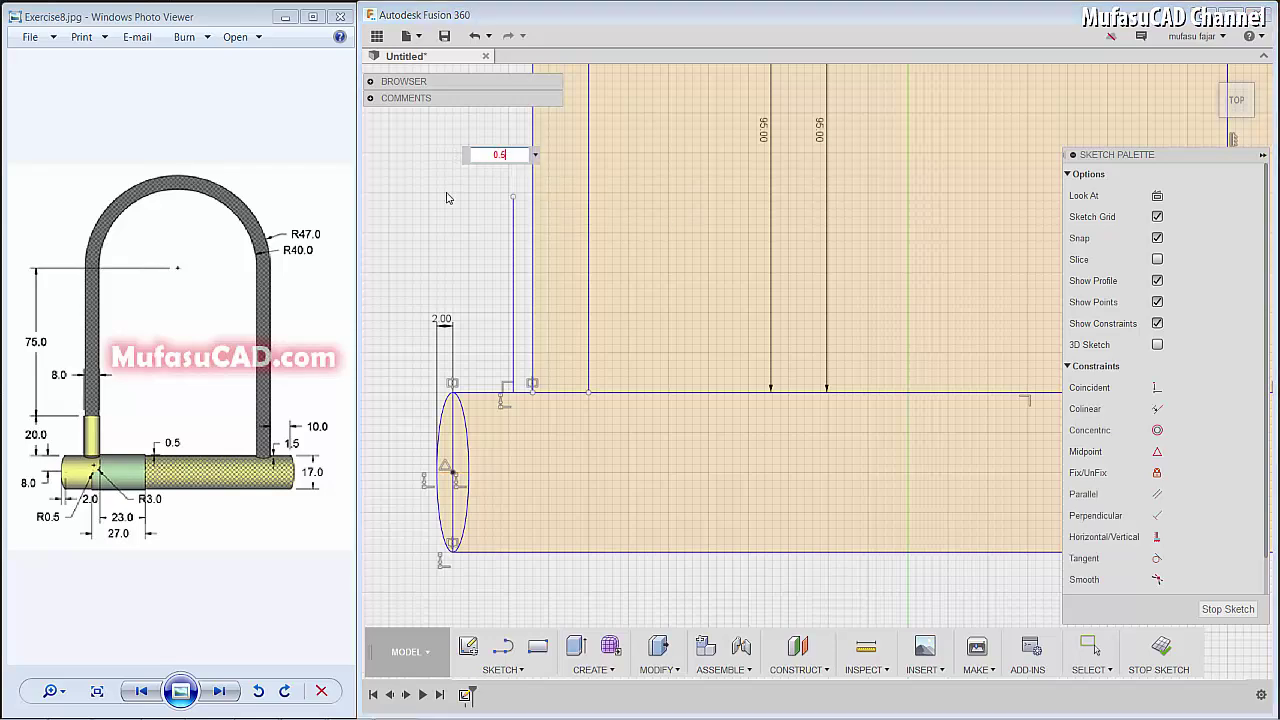
{"action": "key", "text": "Return"}
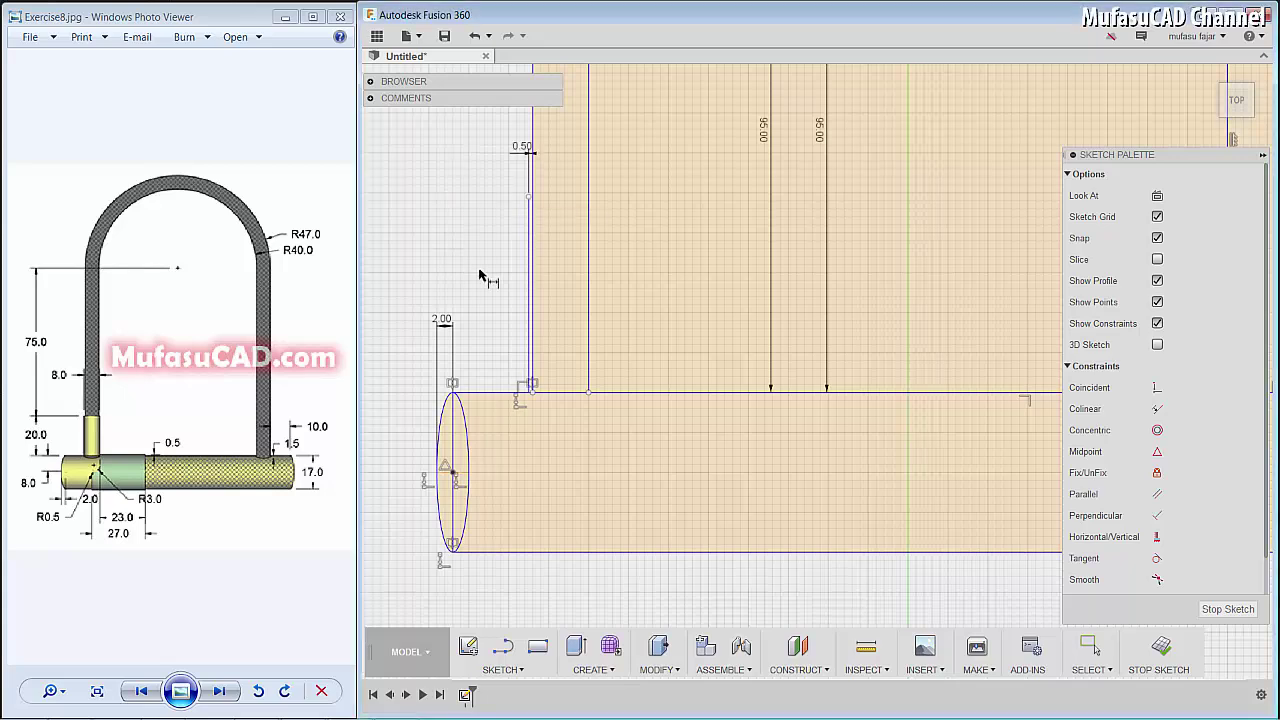
{"action": "left_click", "coordinate": [528, 270]}
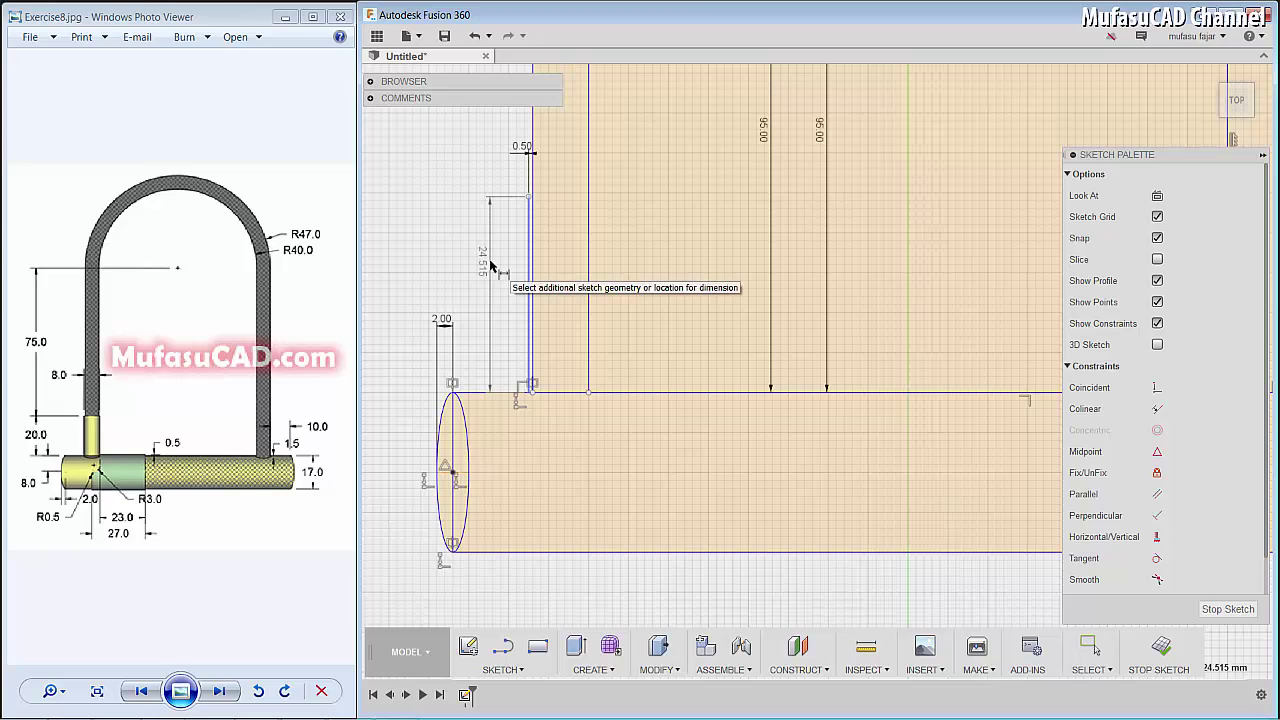
{"action": "left_click", "coordinate": [490, 264]}
{"action": "type", "text": "20"}
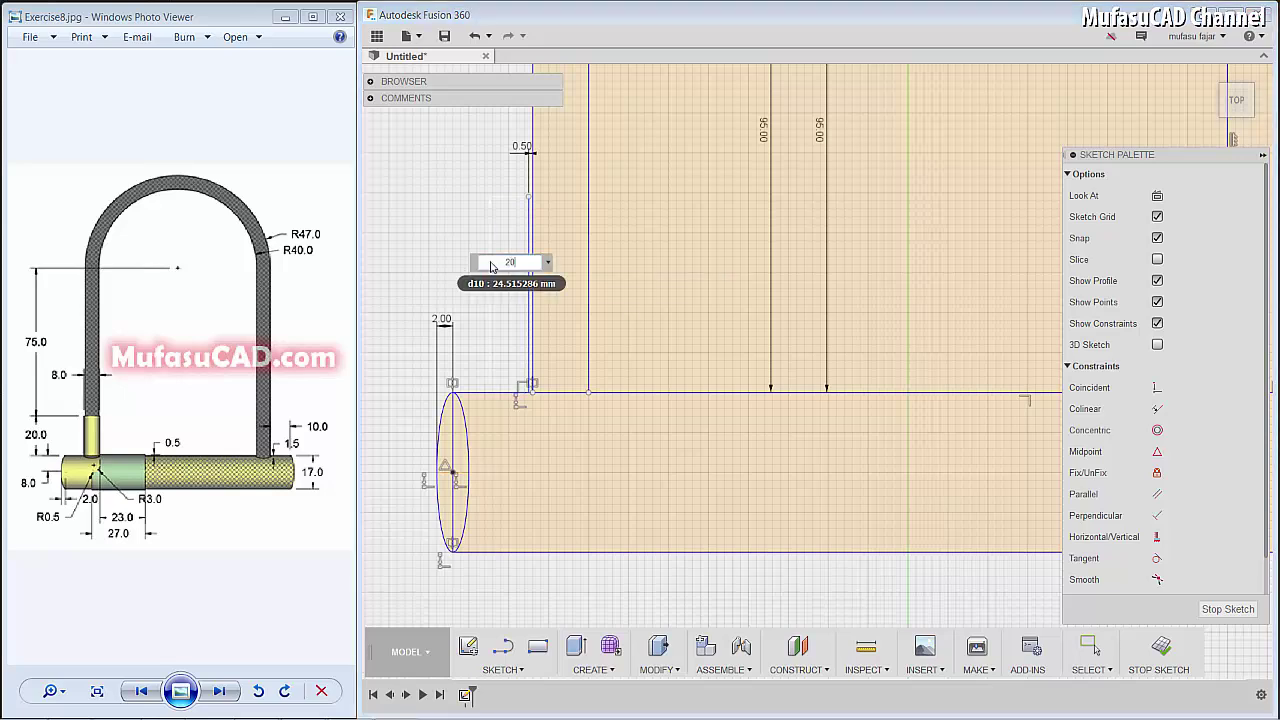
{"action": "key", "text": "Return"}
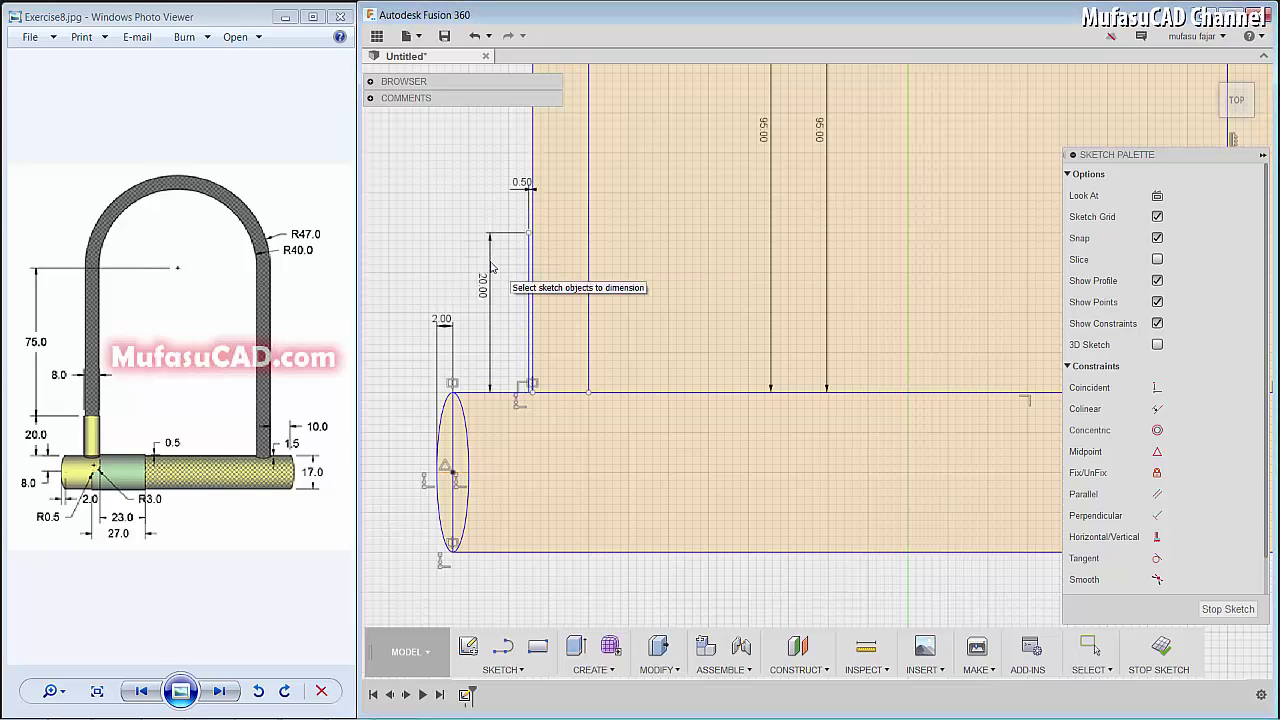
Step: Add an 8-wide top line and close the post down onto the crossbar edge
{"action": "key", "text": "l"}
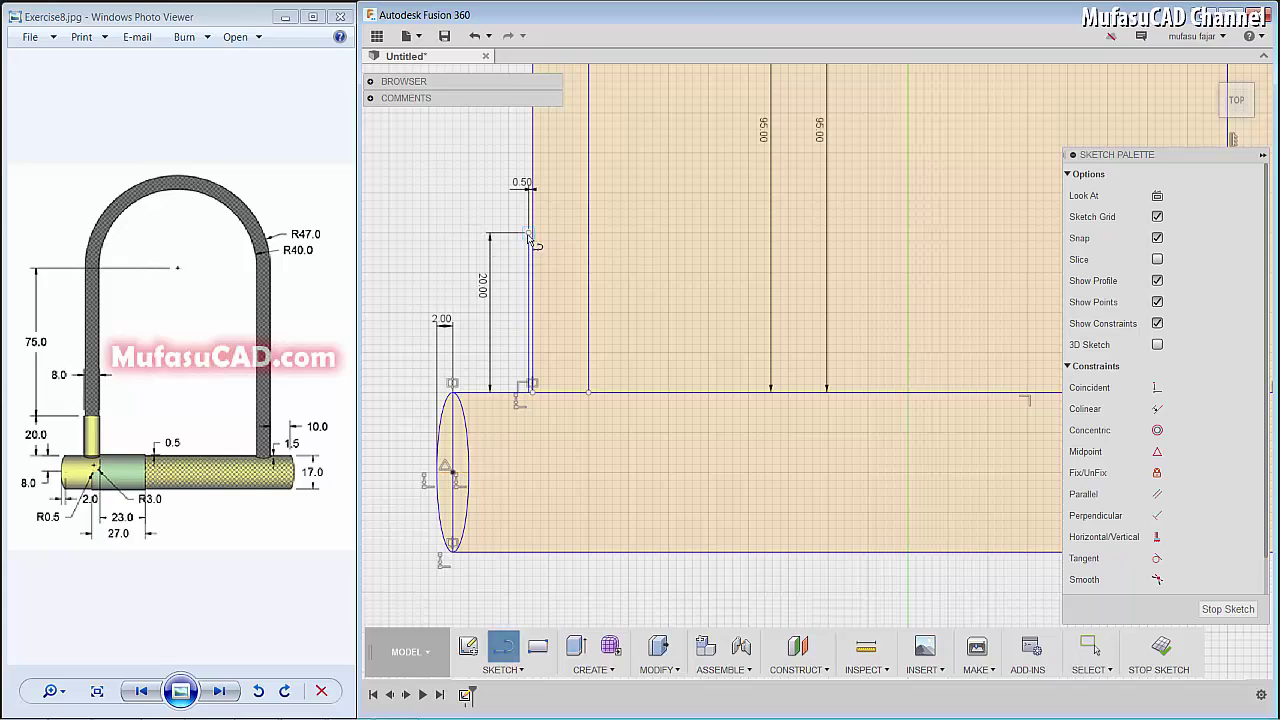
{"action": "left_click", "coordinate": [530, 234]}
{"action": "left_click", "coordinate": [612, 234]}
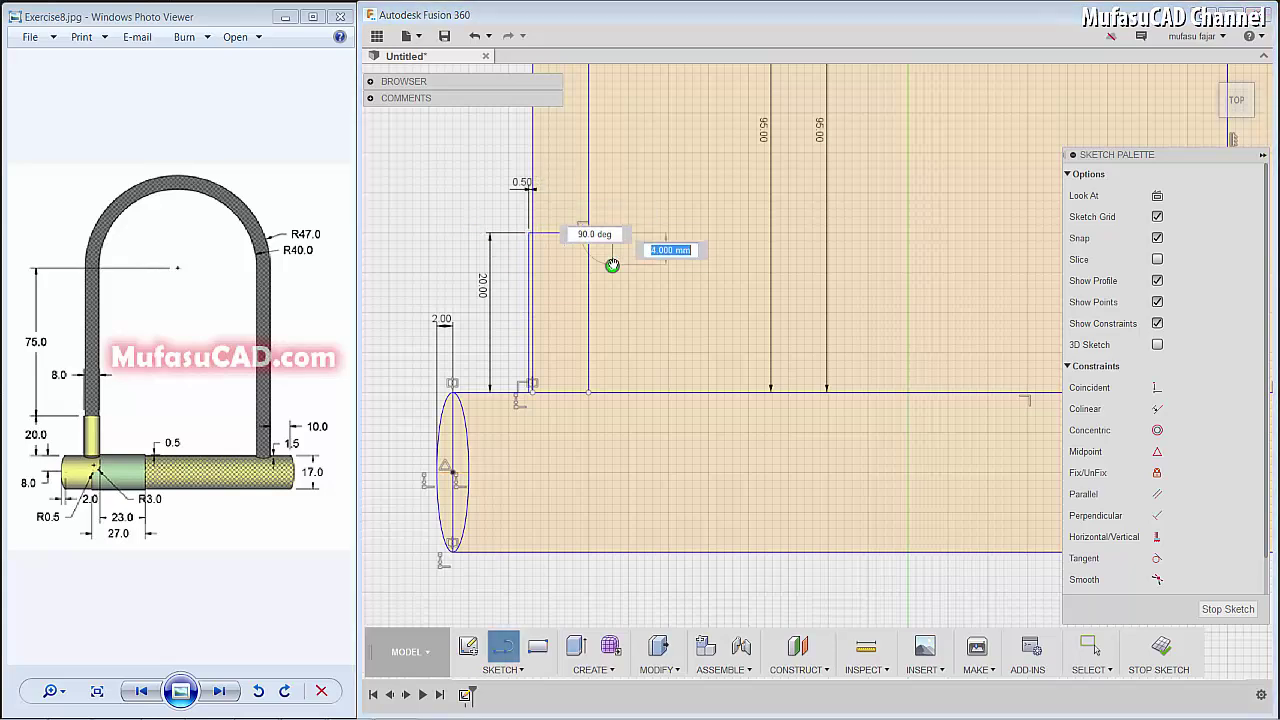
{"action": "left_click", "coordinate": [612, 266]}
{"action": "key", "text": "d"}
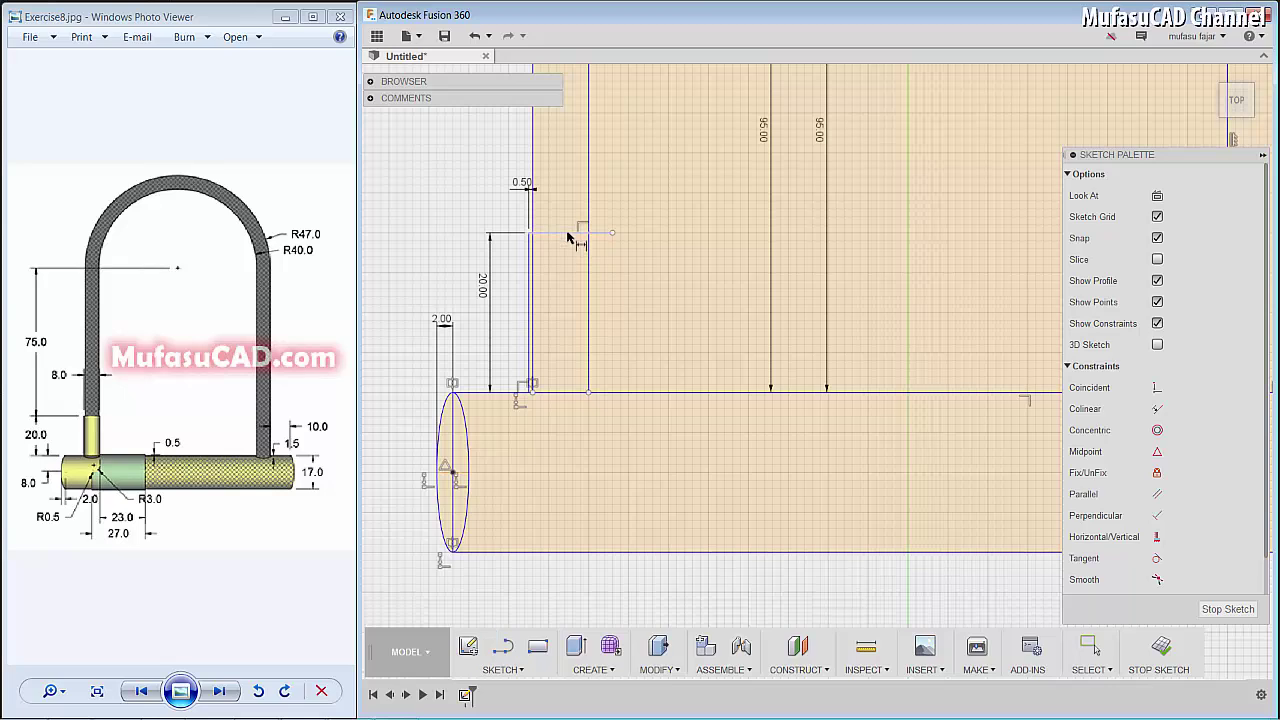
{"action": "left_click", "coordinate": [594, 236]}
{"action": "left_click", "coordinate": [566, 207]}
{"action": "type", "text": "8"}
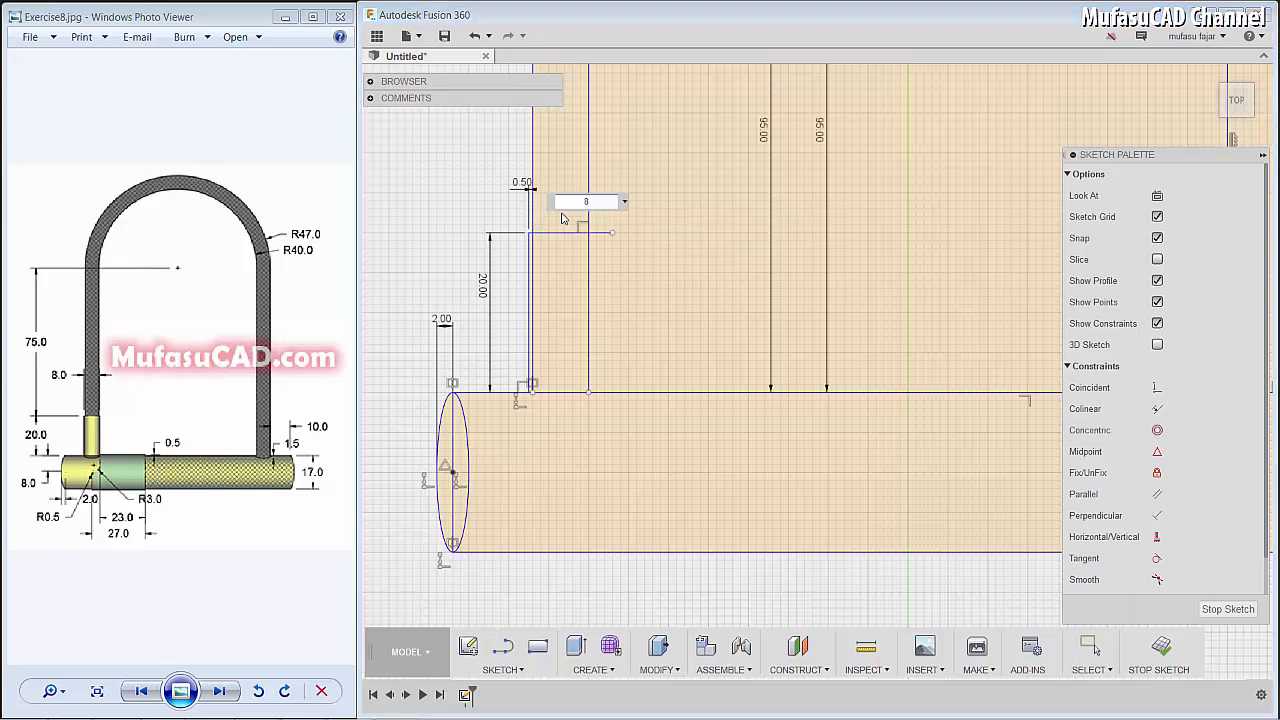
{"action": "key", "text": "Return"}
{"action": "key", "text": "l"}
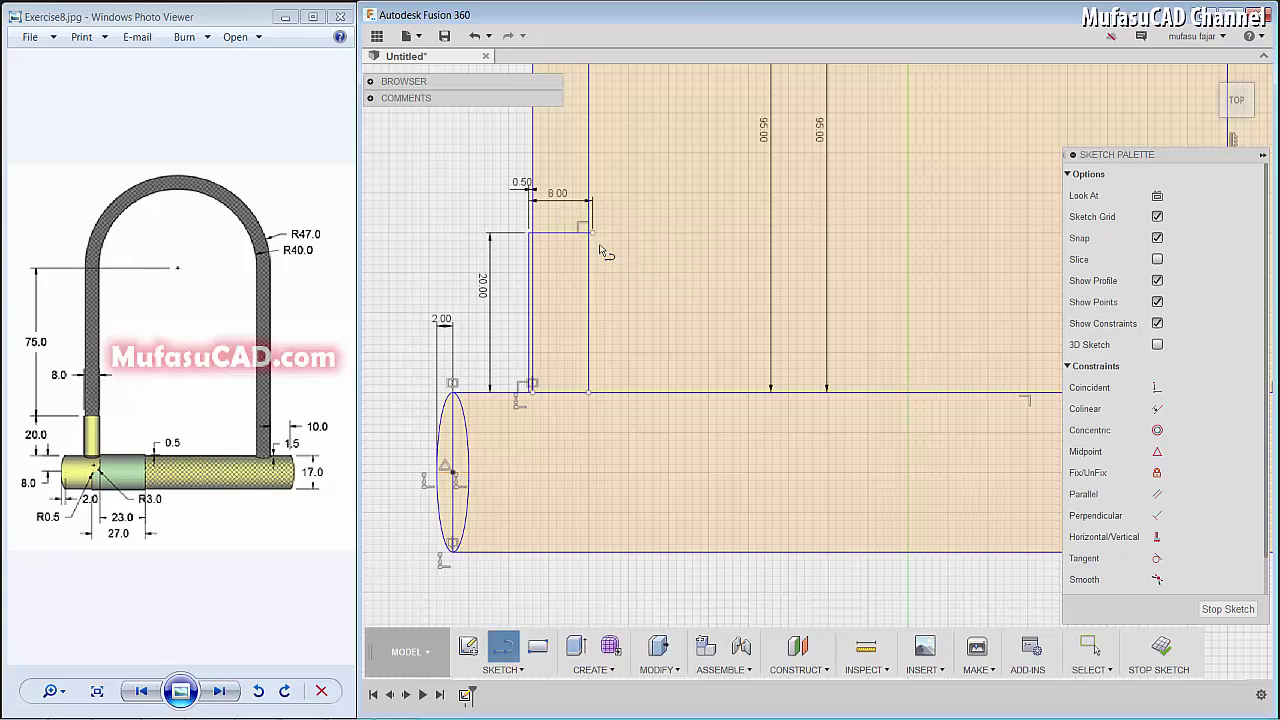
{"action": "left_click", "coordinate": [591, 233]}
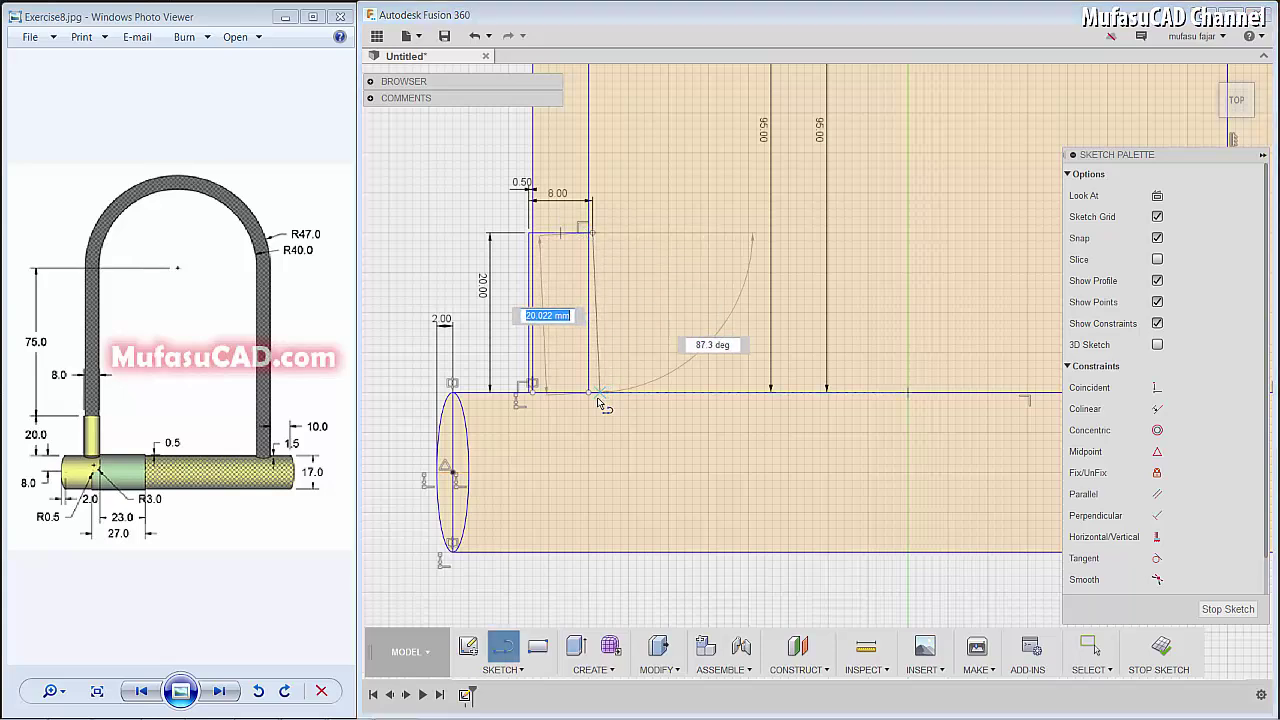
{"action": "left_click", "coordinate": [599, 398]}
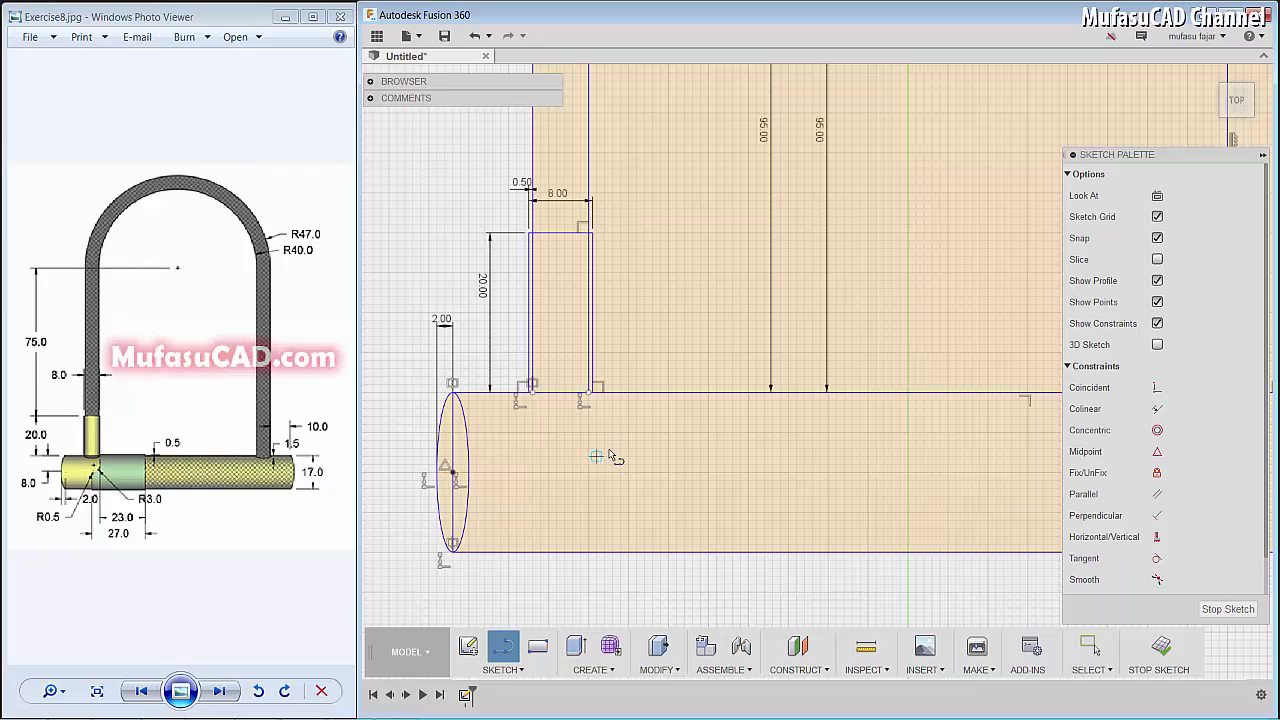
{"action": "scroll", "coordinate": [600, 388], "scroll_direction": "up", "scroll_amount": 5}
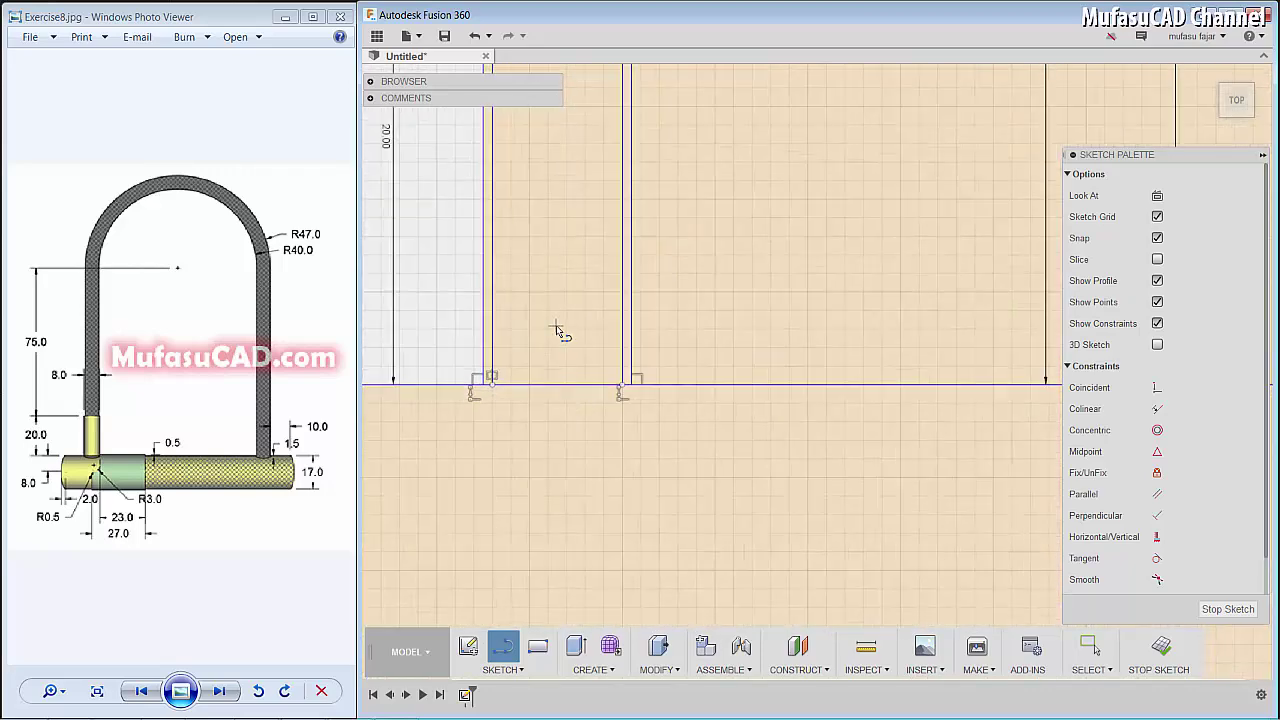
Step: Trim the crossbar edge under the post and redraw a line across the gap
{"action": "key", "text": "t"}
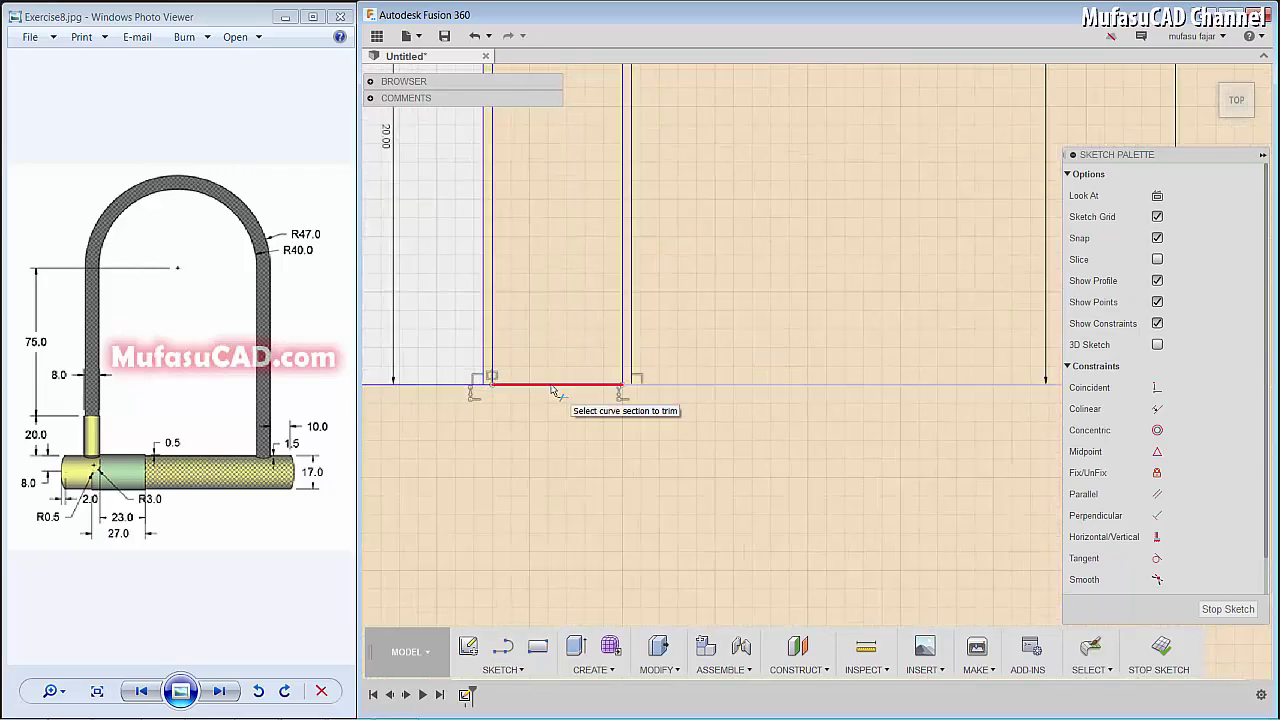
{"action": "left_click", "coordinate": [553, 390]}
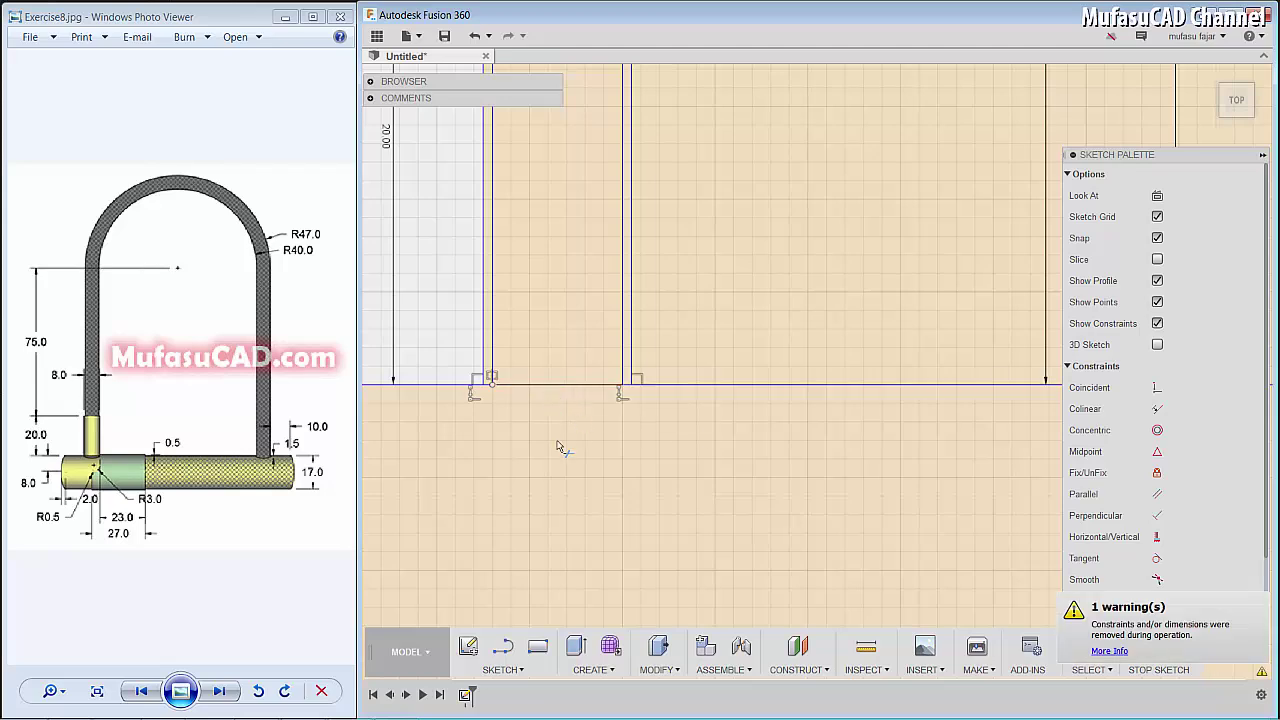
{"action": "key", "text": "l"}
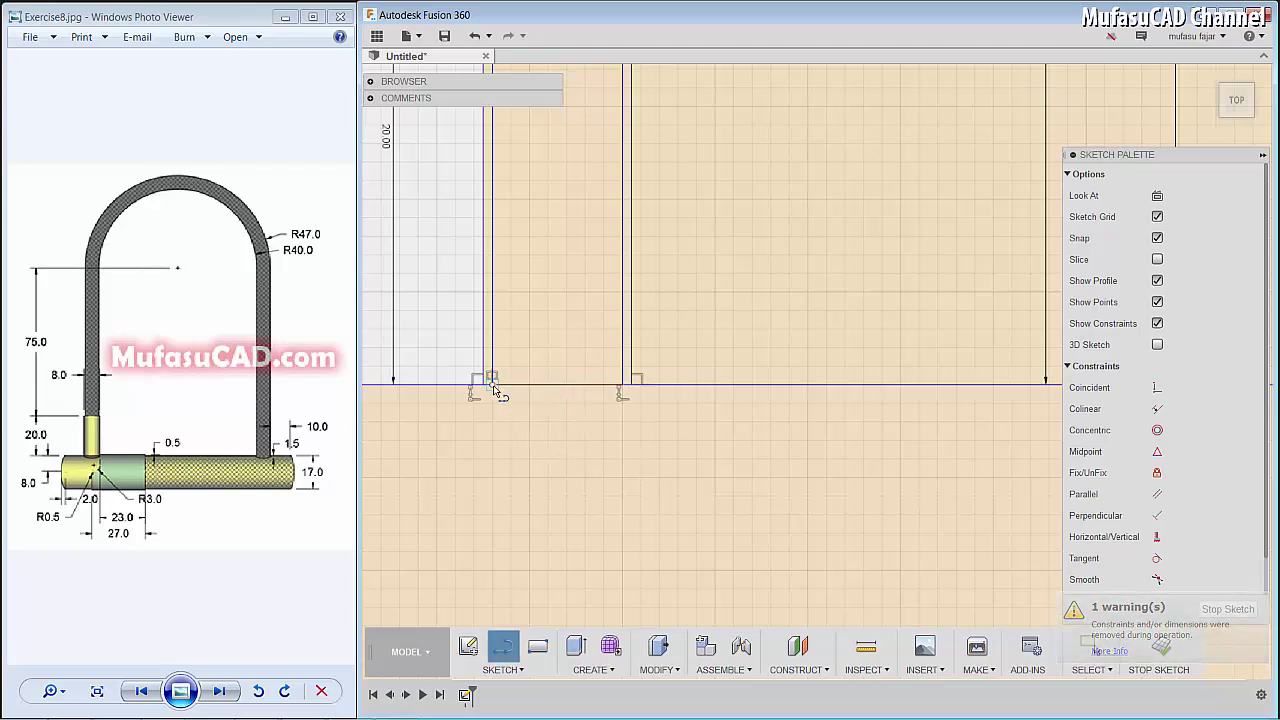
{"action": "left_click", "coordinate": [491, 383]}
{"action": "left_click", "coordinate": [622, 383]}
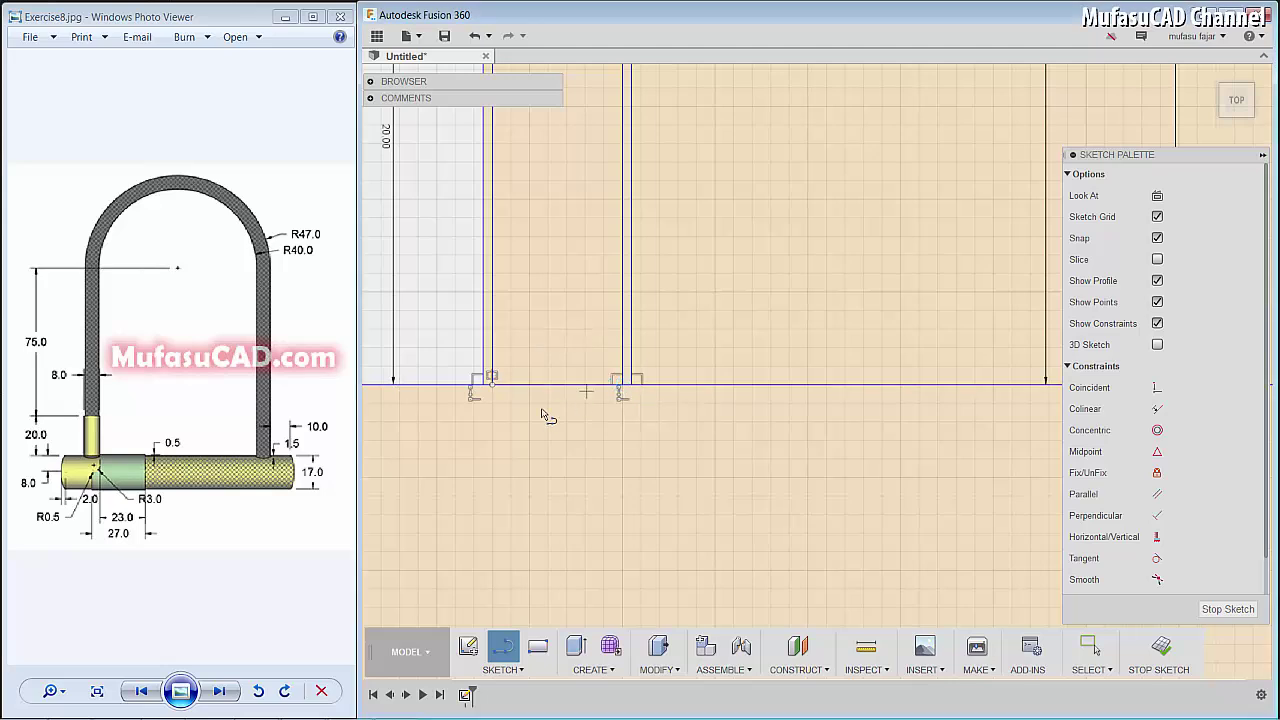
Step: Draw an ellipse across the post base corners with a 3 mm minor size
{"action": "left_click", "coordinate": [518, 670]}
{"action": "left_click", "coordinate": [480, 341]}
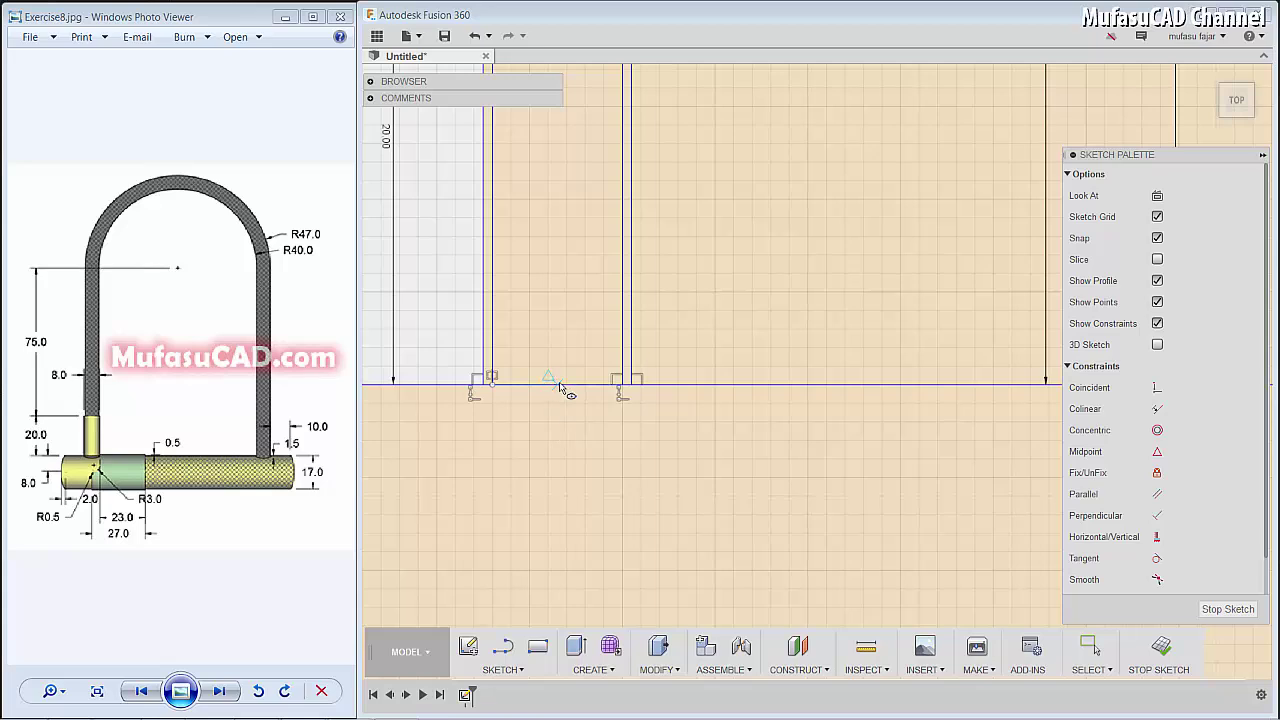
{"action": "left_click", "coordinate": [486, 383]}
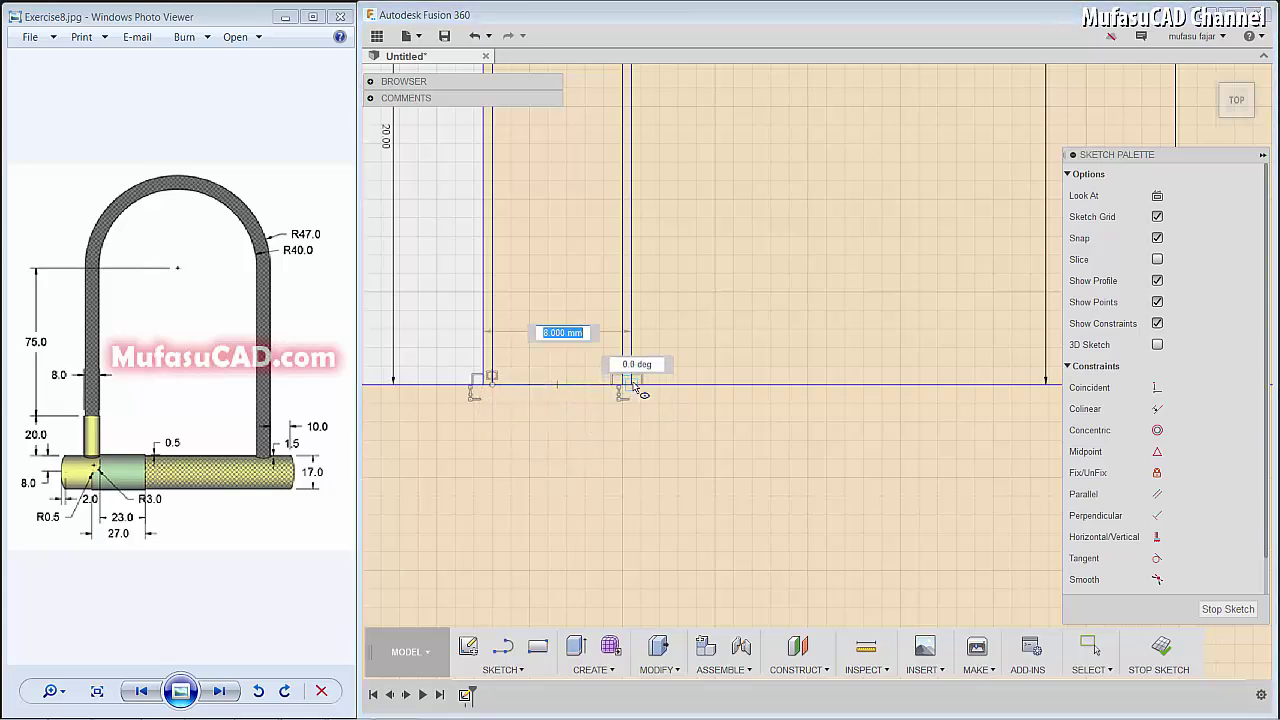
{"action": "left_click", "coordinate": [630, 386]}
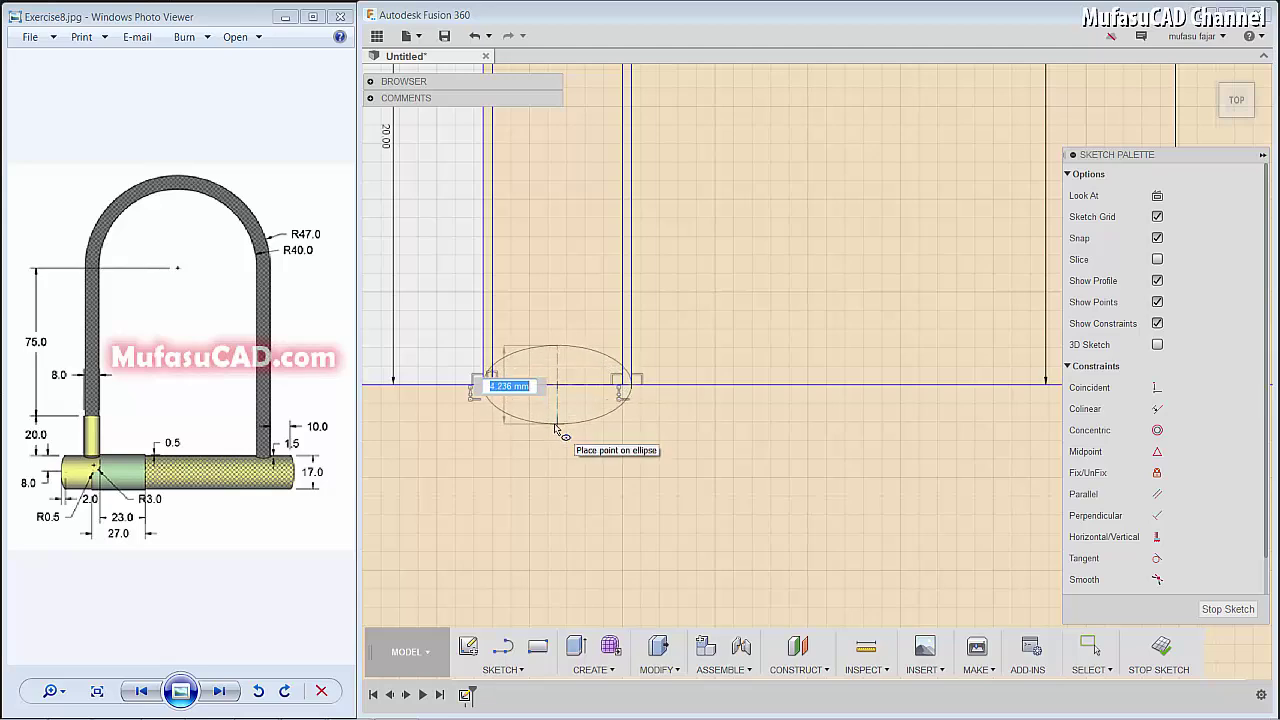
{"action": "type", "text": "3"}
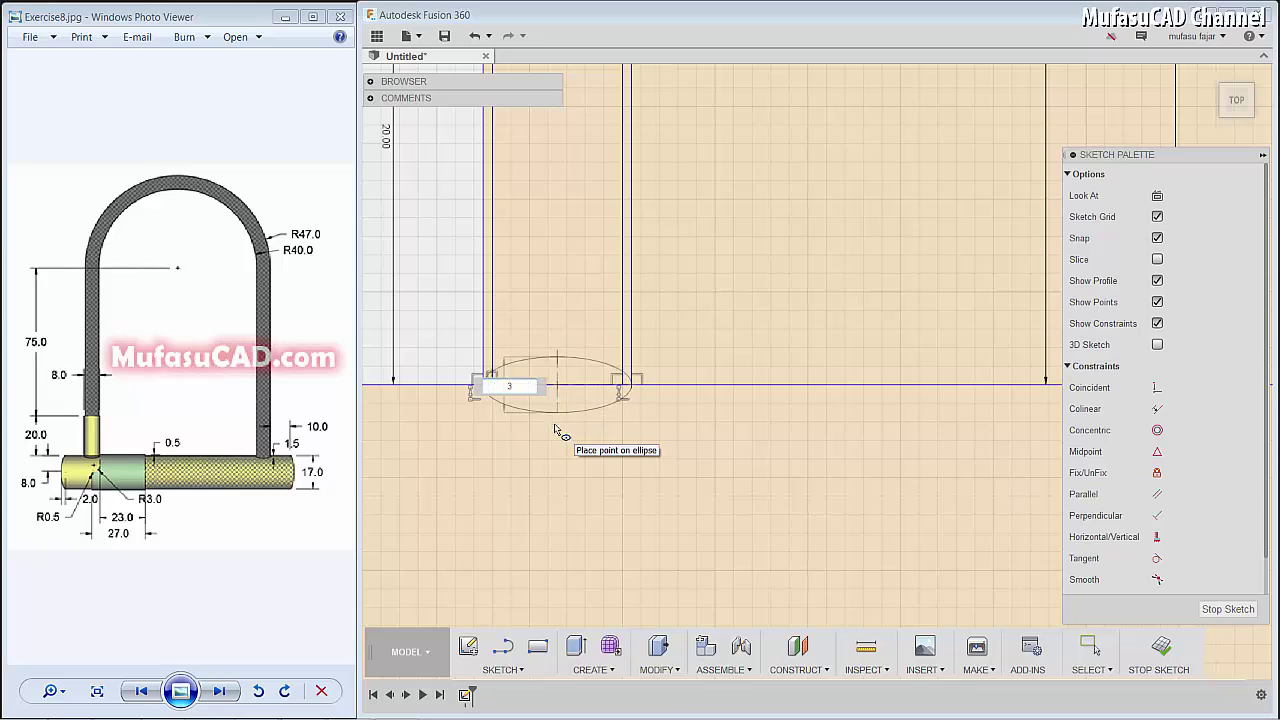
{"action": "key", "text": "Return"}
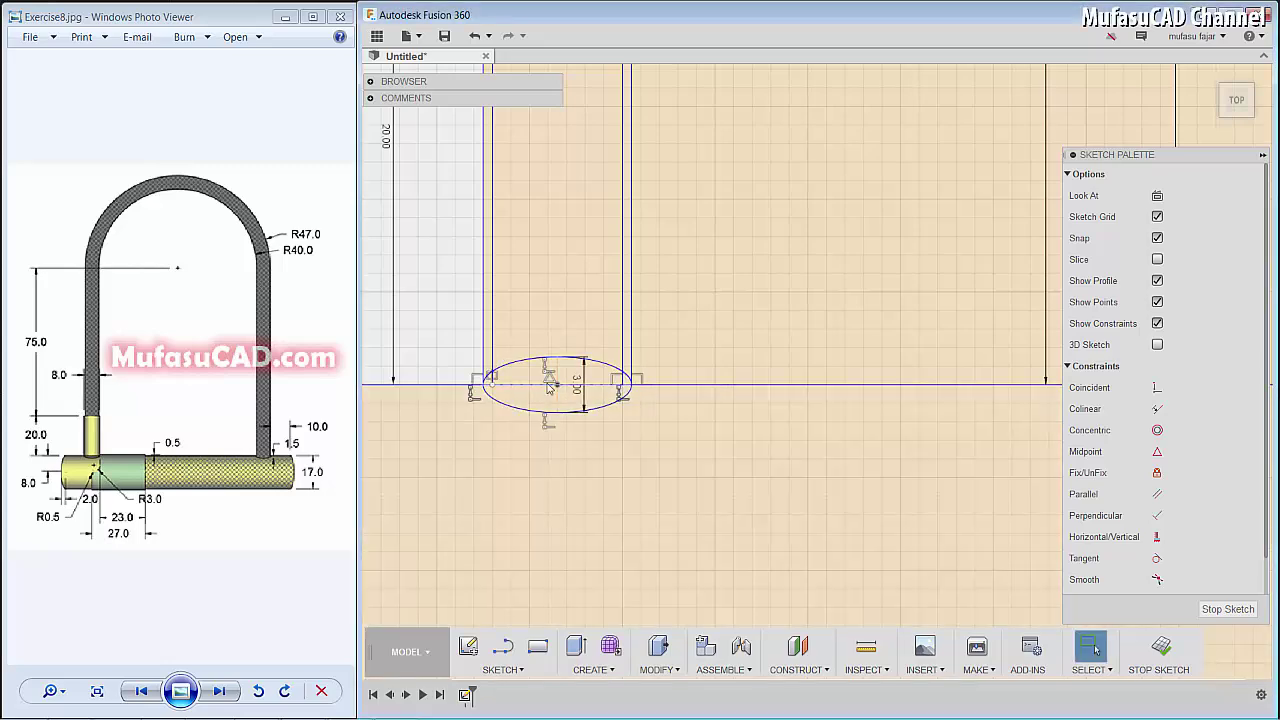
{"action": "scroll", "coordinate": [548, 386], "scroll_direction": "up", "scroll_amount": 1}
{"action": "scroll", "coordinate": [545, 382], "scroll_direction": "up", "scroll_amount": 1}
{"action": "scroll", "coordinate": [541, 377], "scroll_direction": "up", "scroll_amount": 1}
{"action": "scroll", "coordinate": [536, 371], "scroll_direction": "up", "scroll_amount": 1}
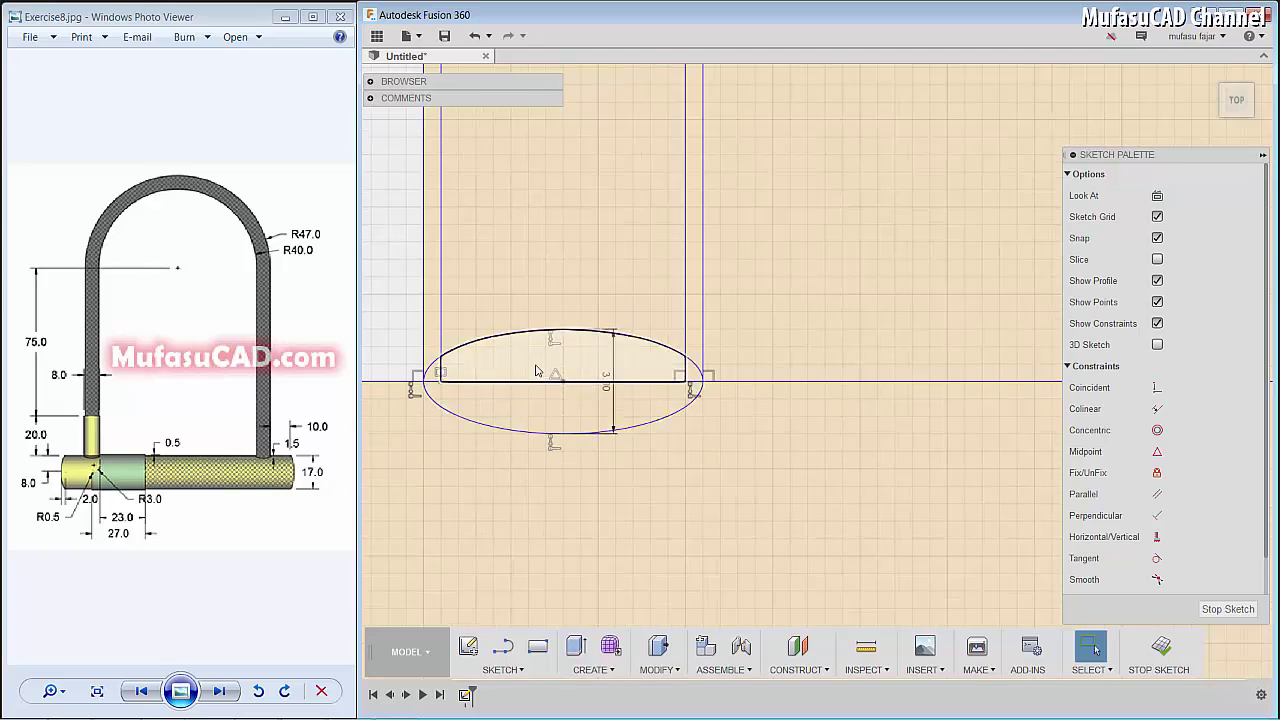
Step: Trim away the ellipse's upper arcs, end arcs, a stub and both inner leg lines
{"action": "key", "text": "l"}
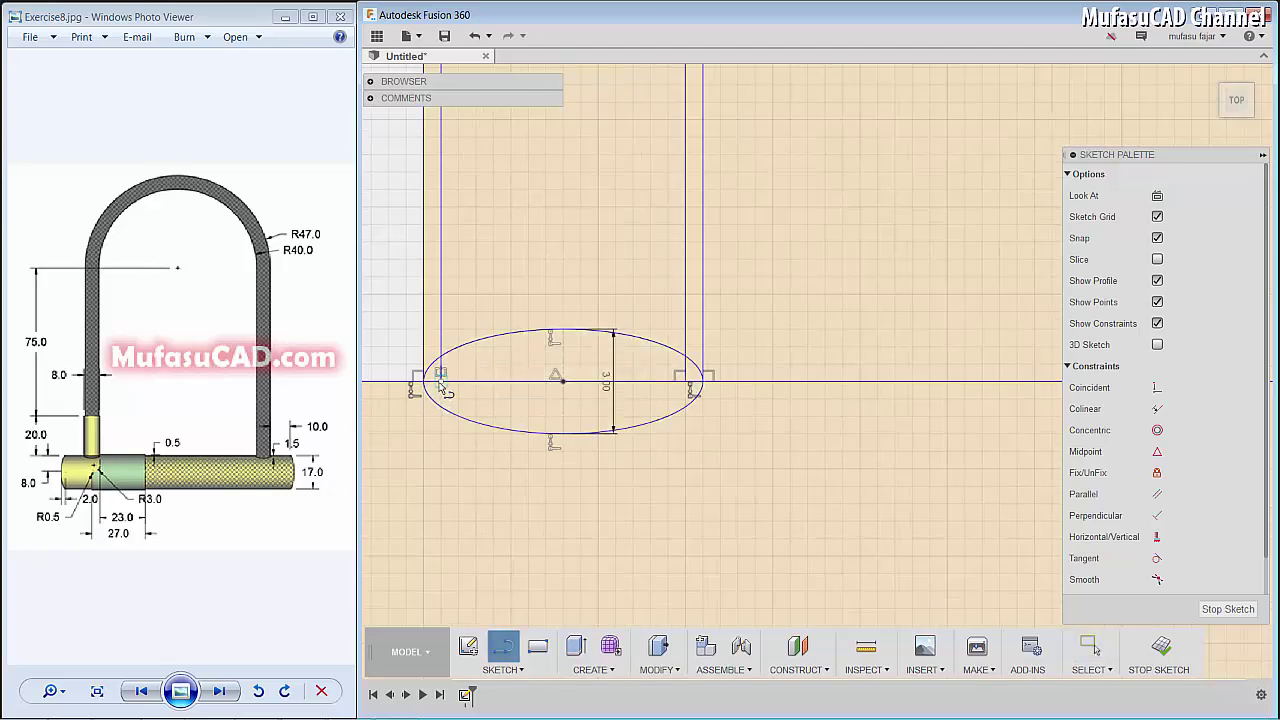
{"action": "left_click", "coordinate": [440, 425]}
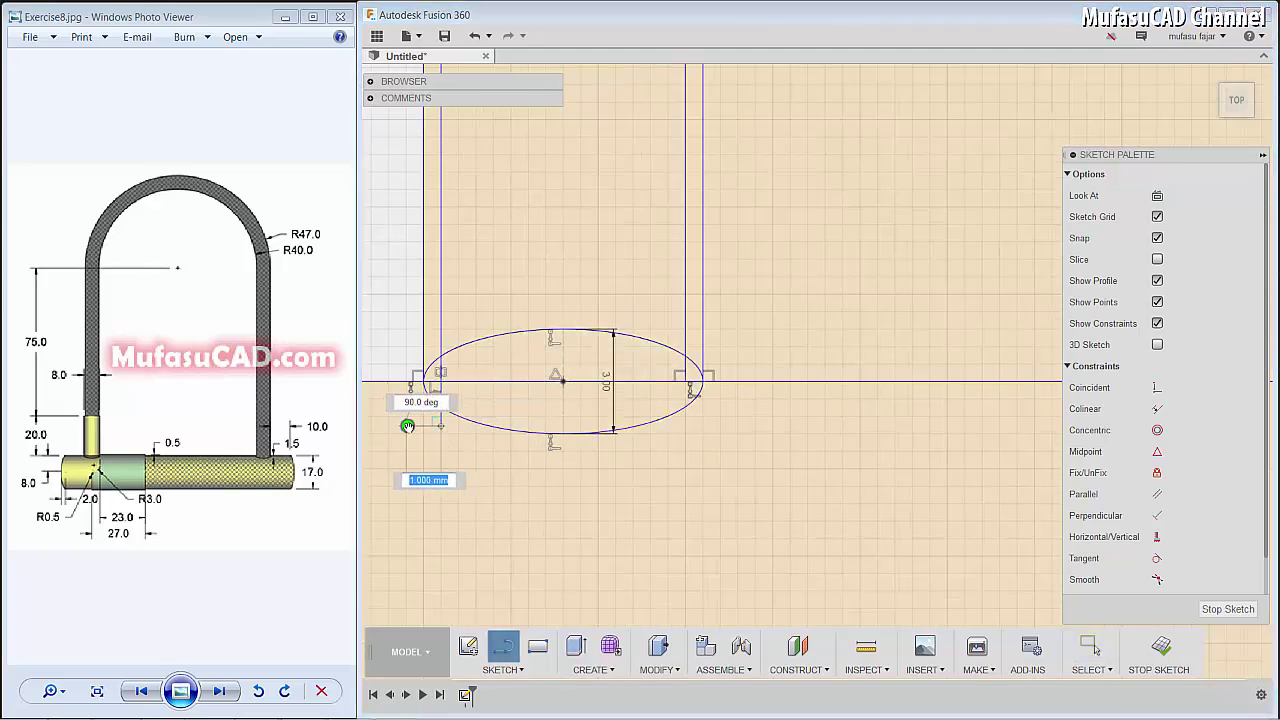
{"action": "key", "text": "Escape"}
{"action": "left_click", "coordinate": [689, 385]}
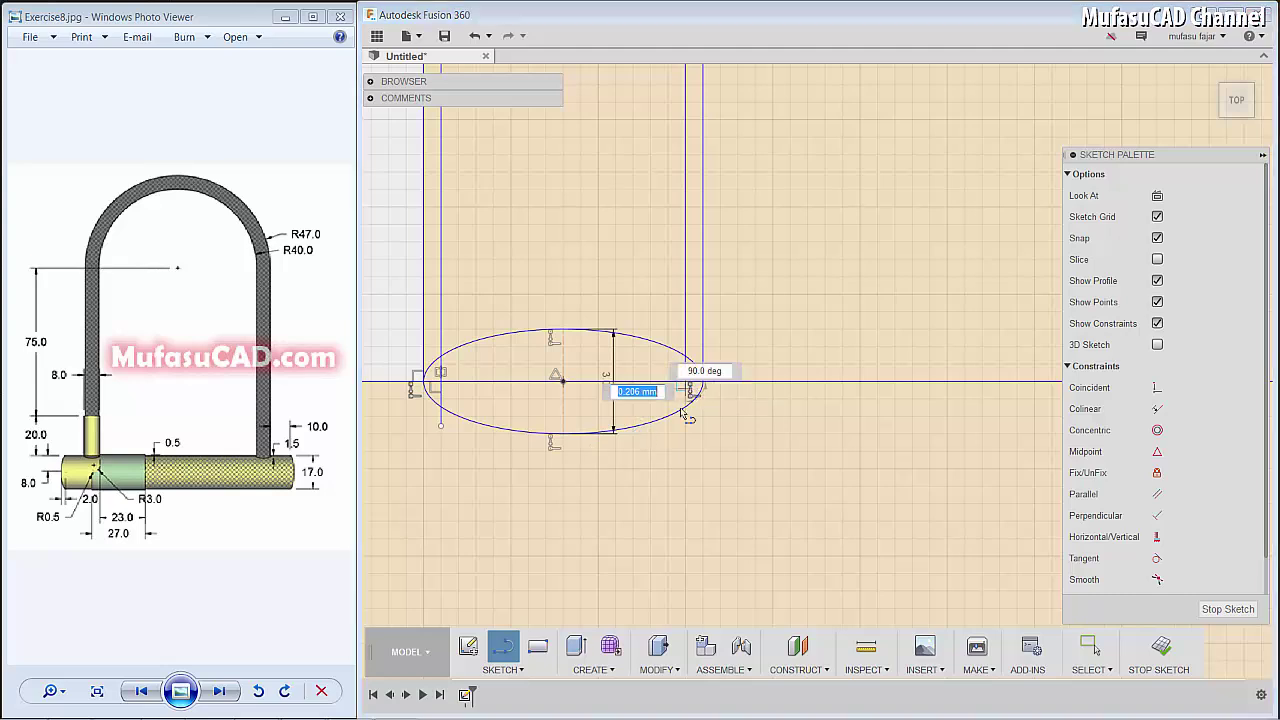
{"action": "key", "text": "Escape"}
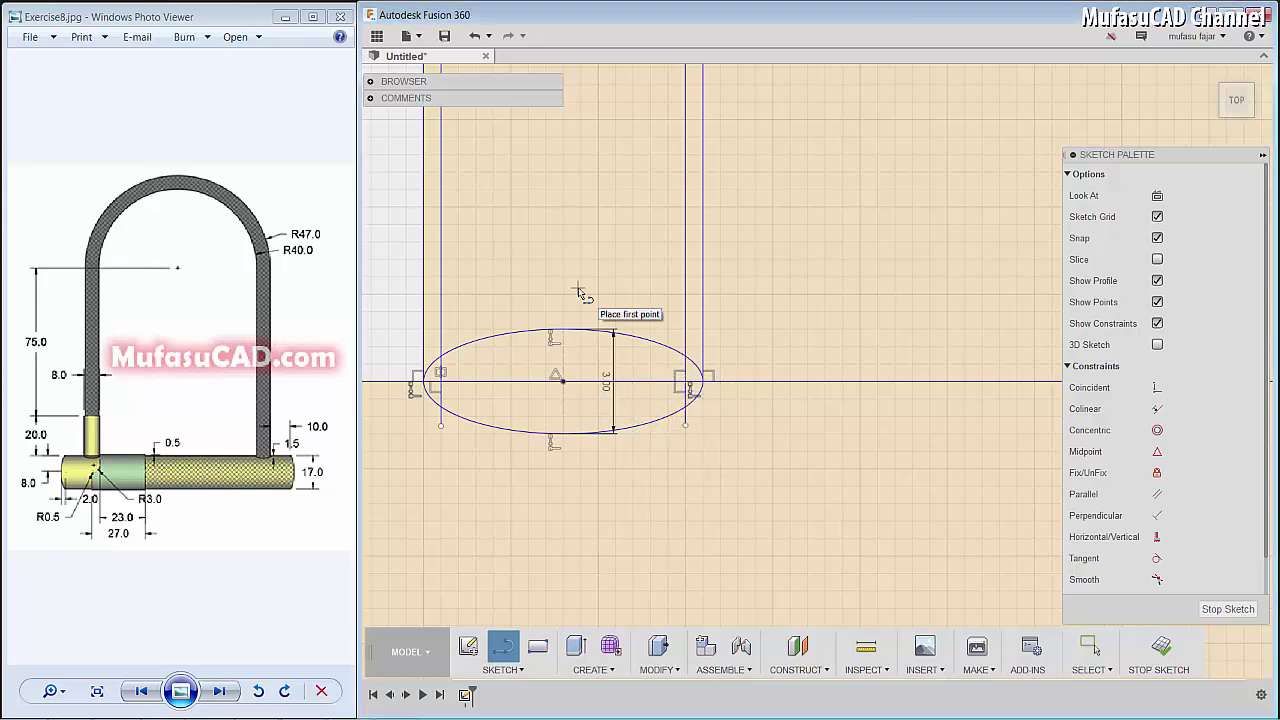
{"action": "key", "text": "Escape"}
{"action": "key", "text": "t"}
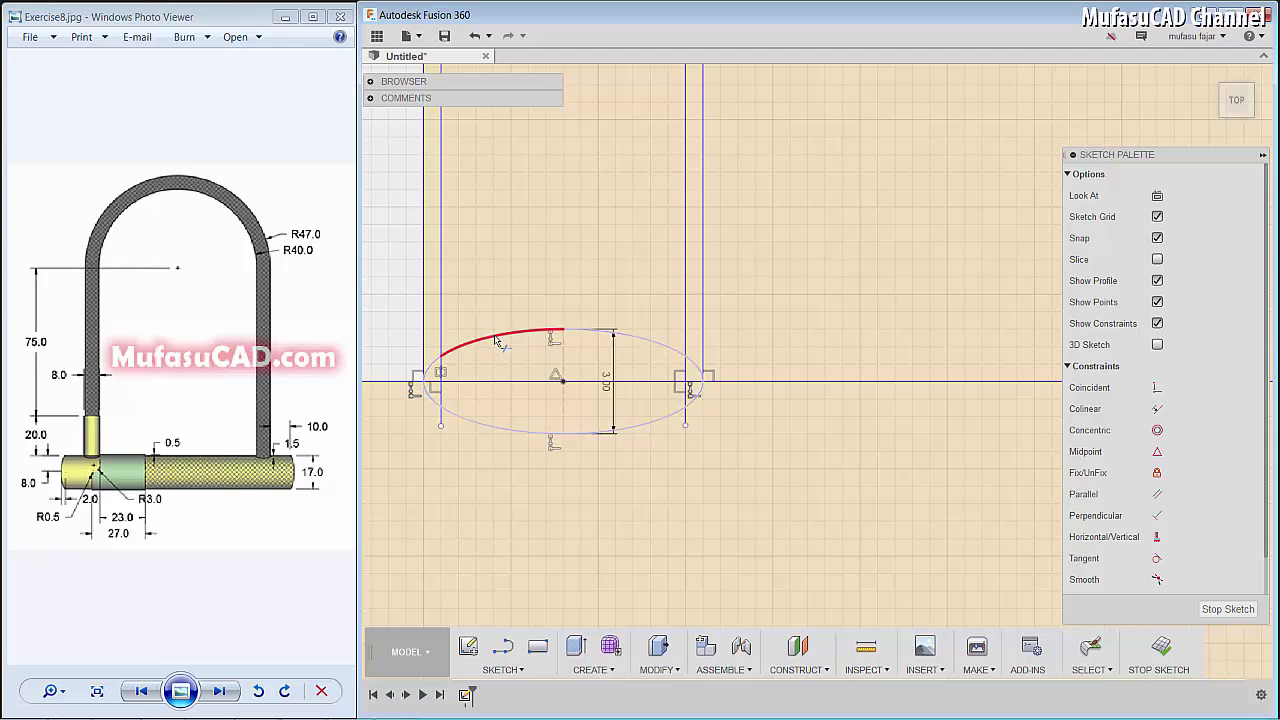
{"action": "left_click", "coordinate": [503, 336]}
{"action": "left_click", "coordinate": [654, 341]}
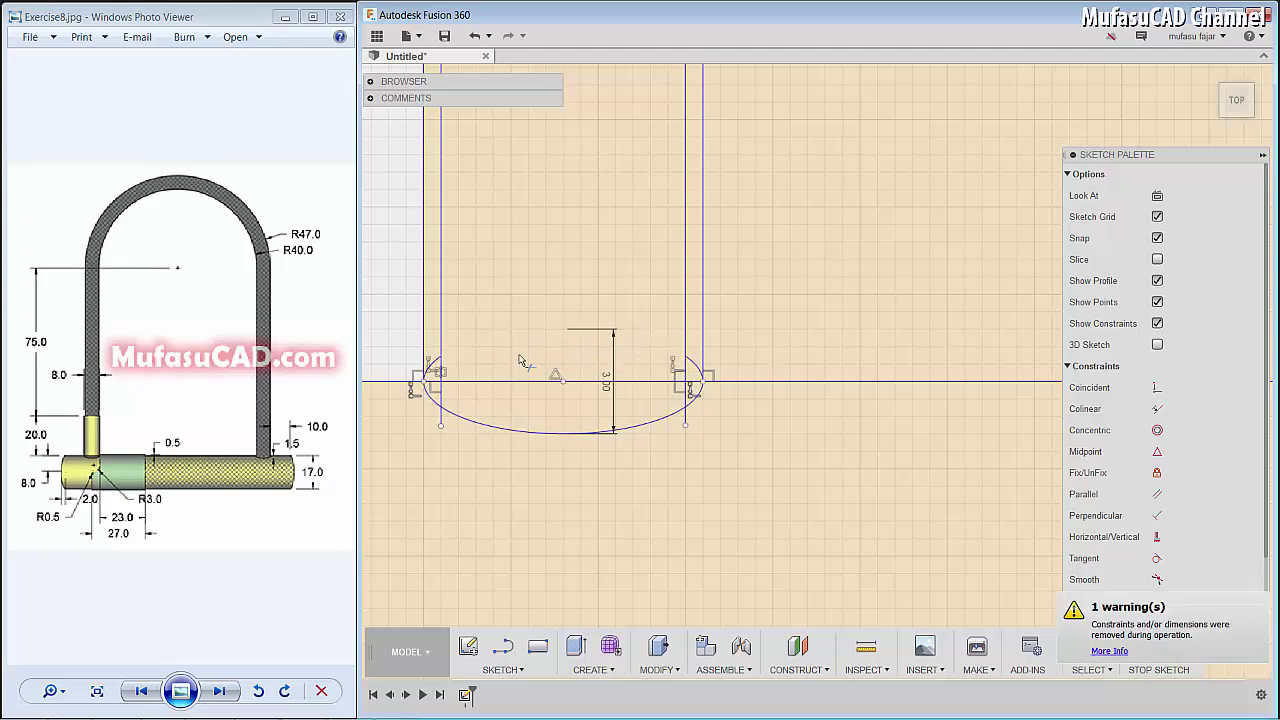
{"action": "left_click", "coordinate": [435, 370]}
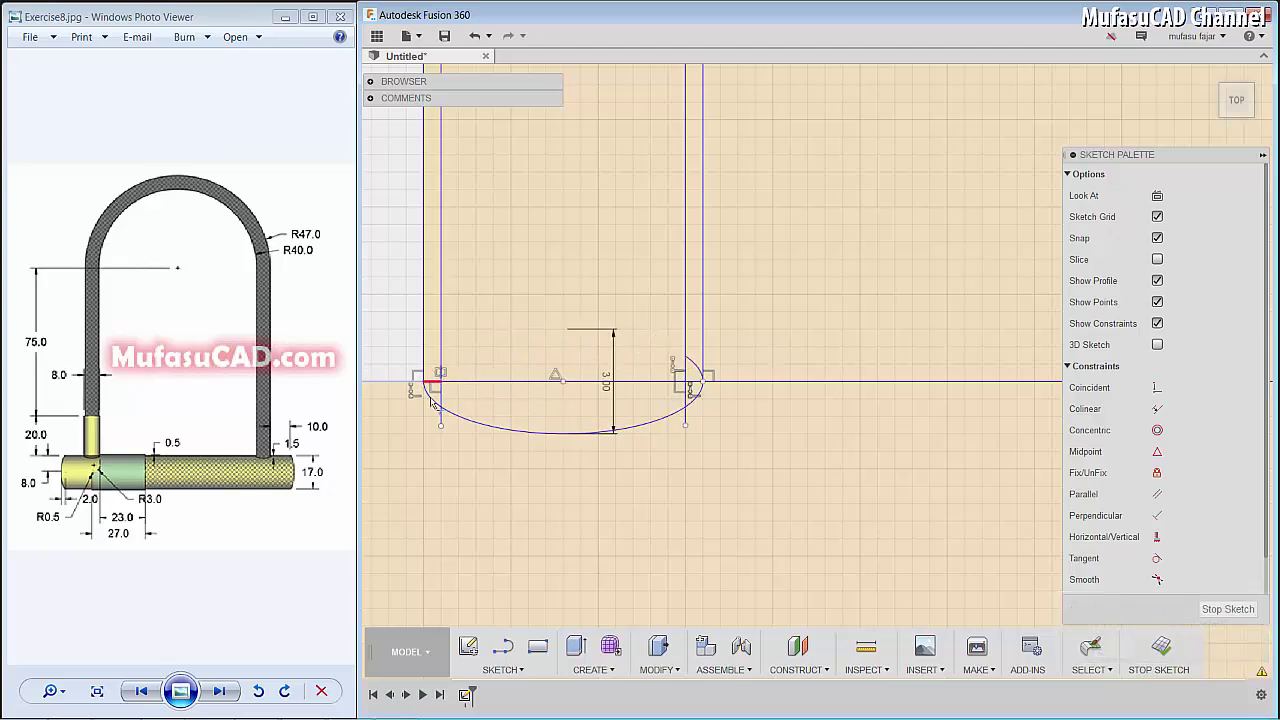
{"action": "left_click", "coordinate": [692, 372]}
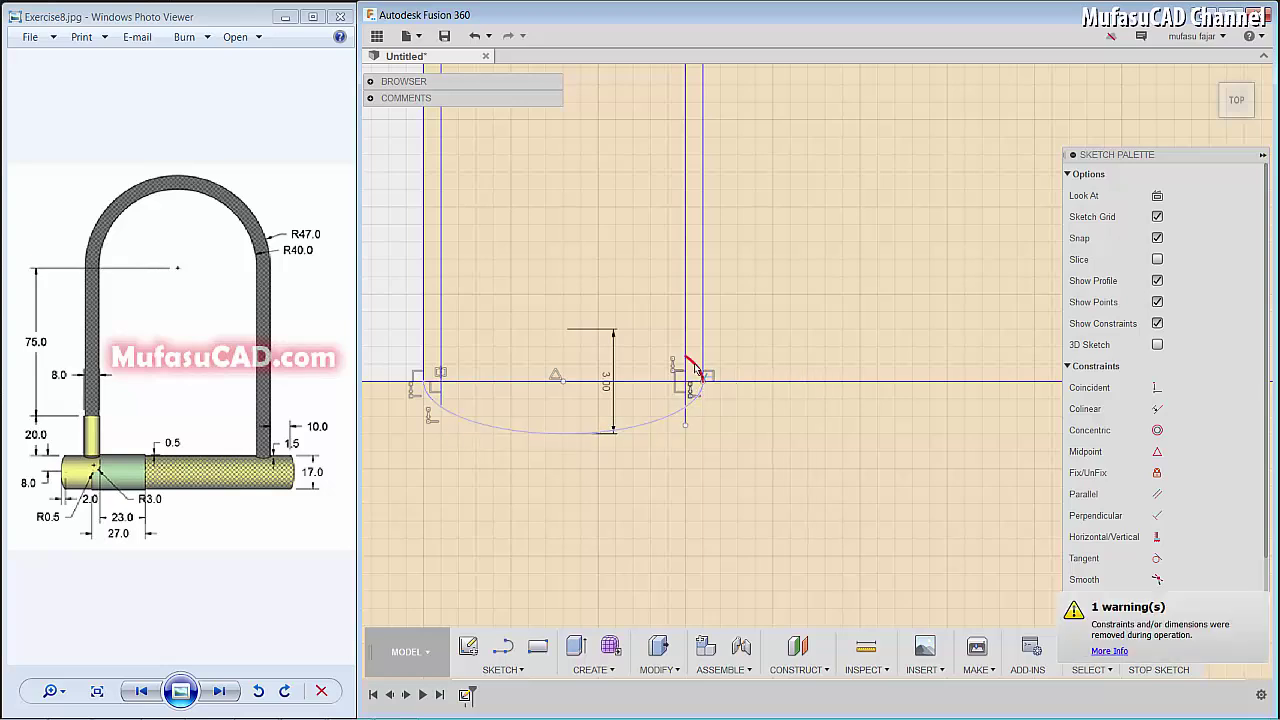
{"action": "left_click", "coordinate": [687, 418]}
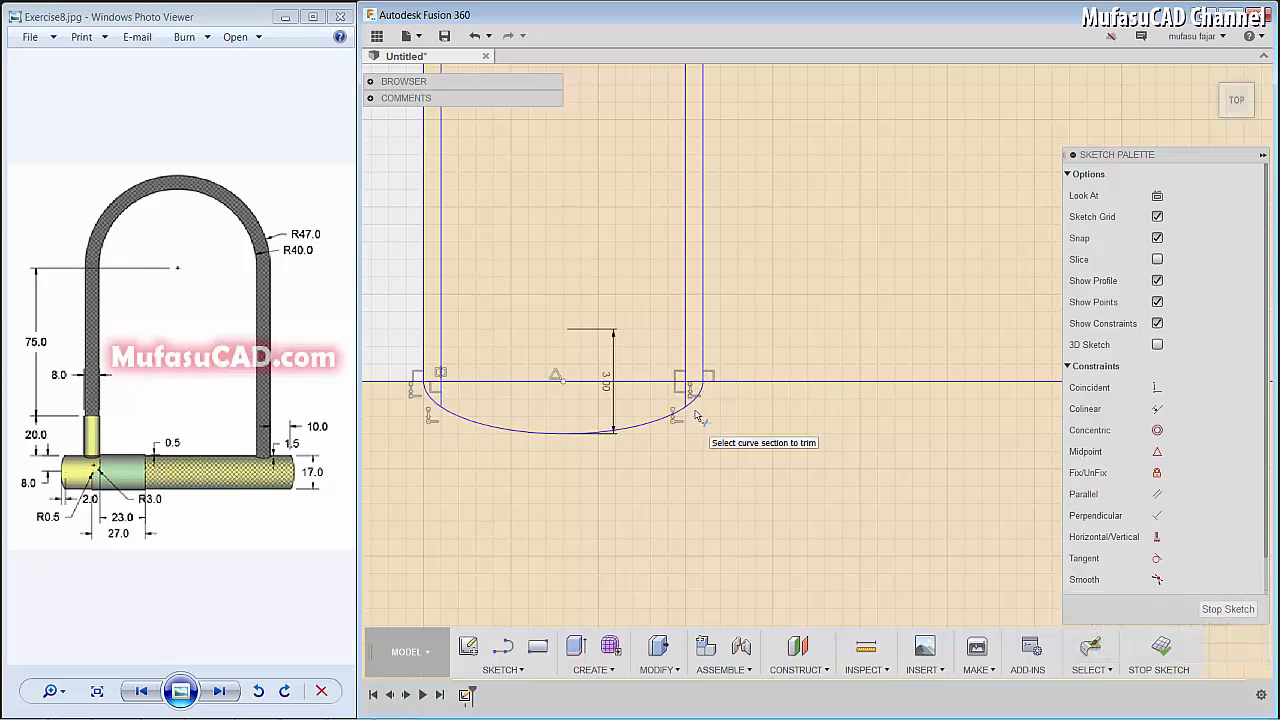
{"action": "left_click", "coordinate": [685, 321]}
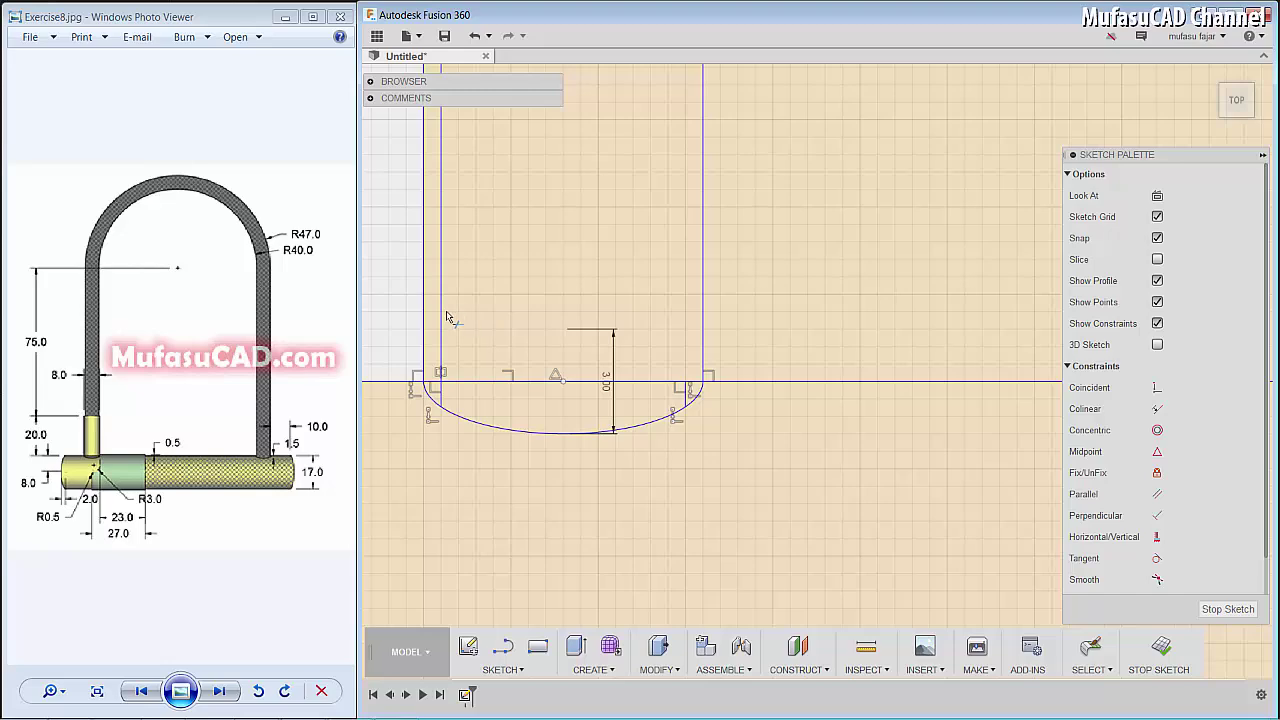
{"action": "left_click", "coordinate": [440, 309]}
{"action": "scroll", "coordinate": [563, 300], "scroll_direction": "up", "scroll_amount": 1}
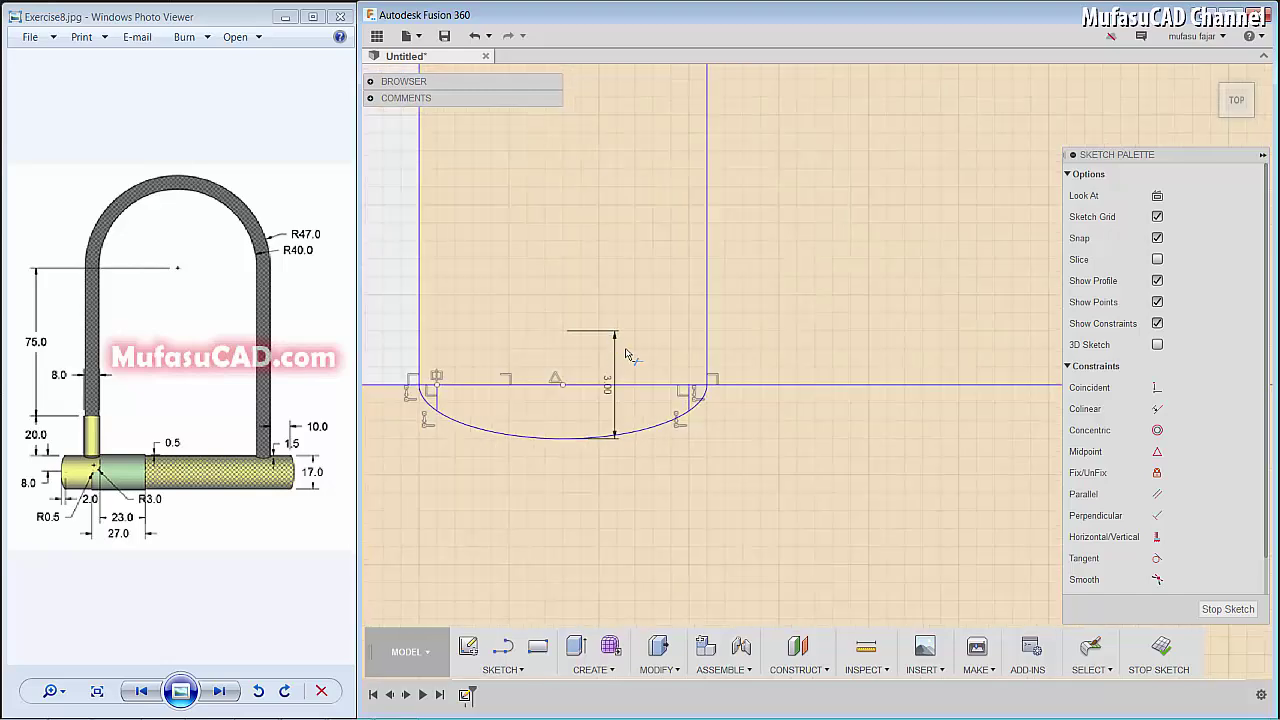
Step: Draw lines down and left from the arc end, ending in a 0.5 step segment
{"action": "scroll", "coordinate": [626, 355], "scroll_direction": "down", "scroll_amount": 1}
{"action": "scroll", "coordinate": [640, 345], "scroll_direction": "down", "scroll_amount": 2}
{"action": "scroll", "coordinate": [650, 335], "scroll_direction": "down", "scroll_amount": 1}
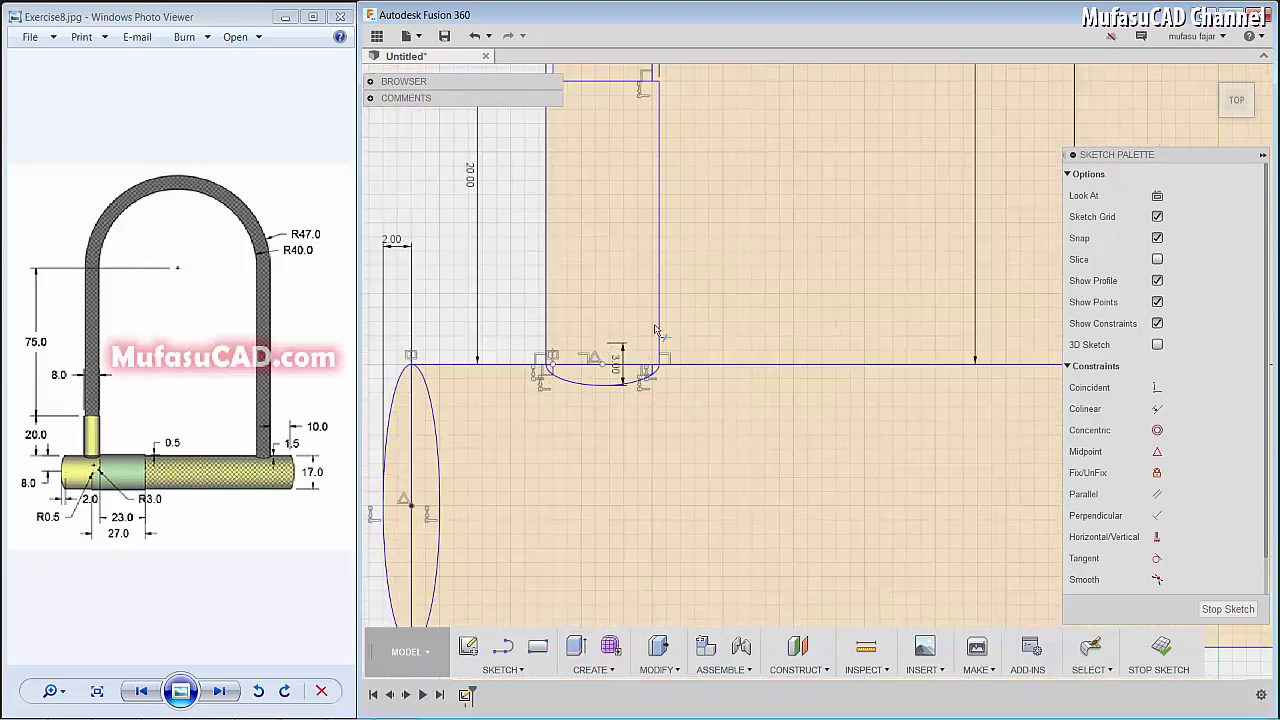
{"action": "key", "text": "Escape"}
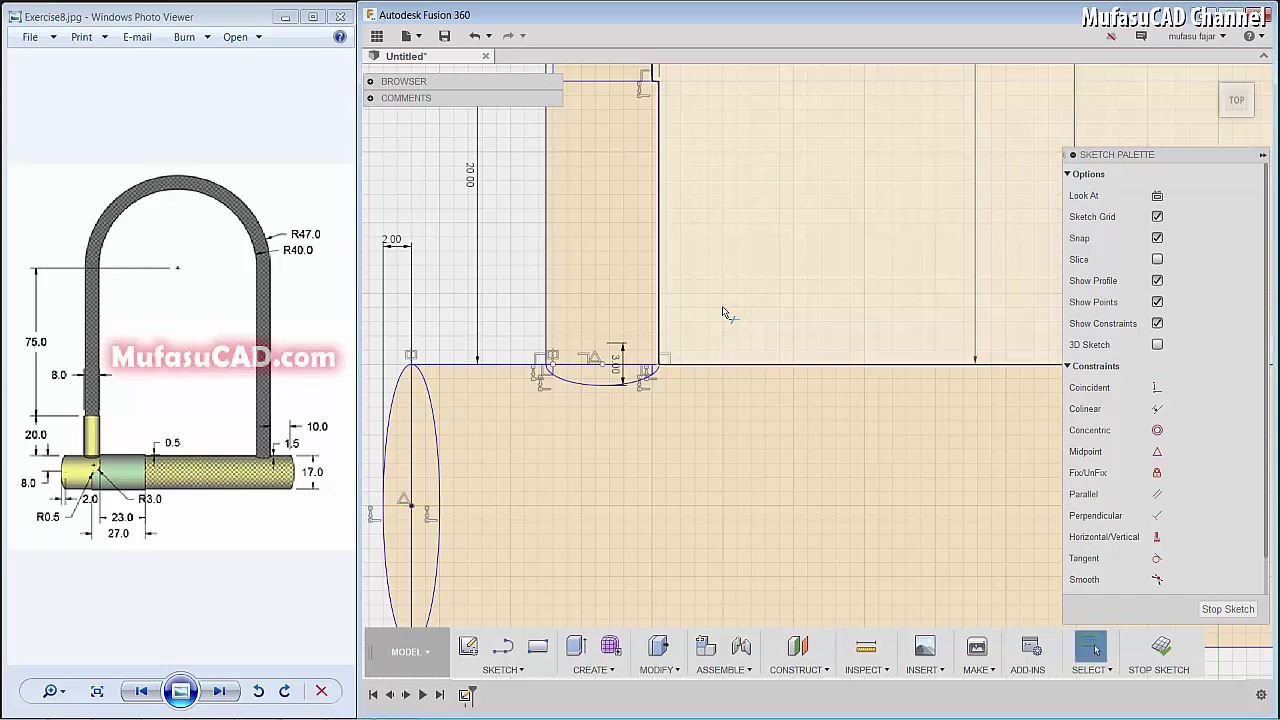
{"action": "scroll", "coordinate": [713, 356], "scroll_direction": "down", "scroll_amount": 1}
{"action": "scroll", "coordinate": [713, 360], "scroll_direction": "down", "scroll_amount": 1}
{"action": "scroll", "coordinate": [714, 365], "scroll_direction": "down", "scroll_amount": 1}
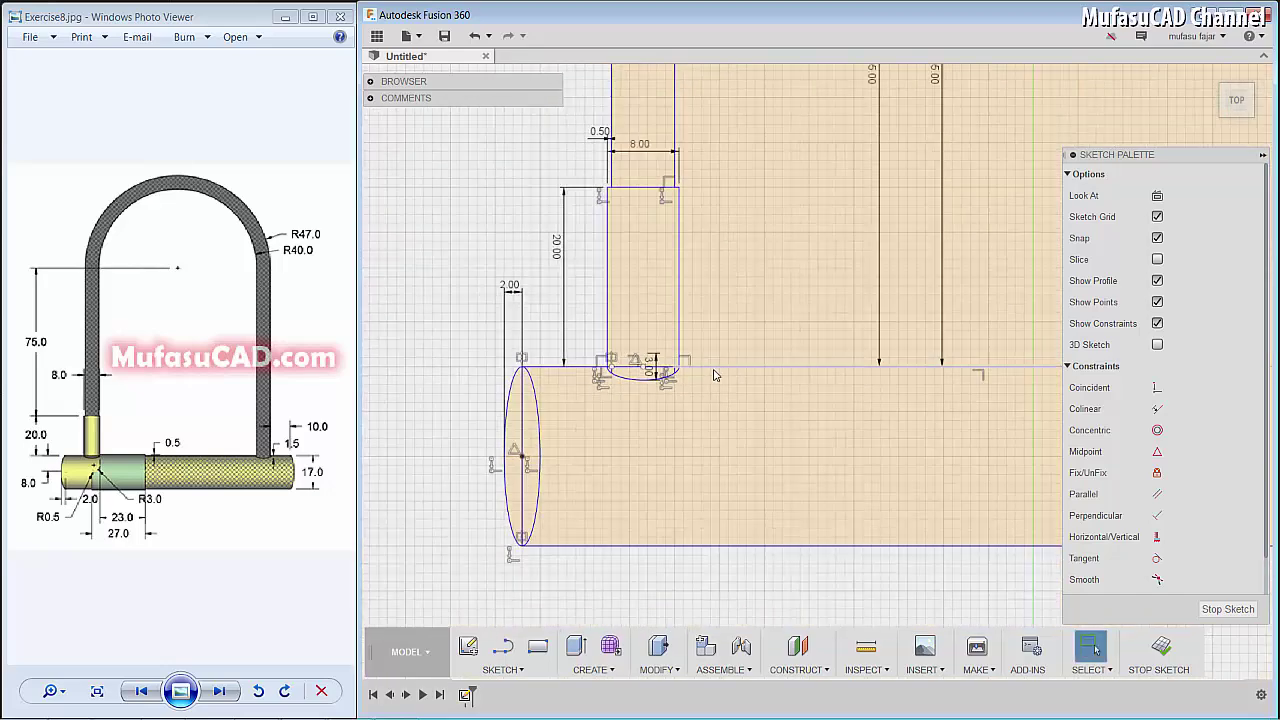
{"action": "scroll", "coordinate": [716, 377], "scroll_direction": "down", "scroll_amount": 1}
{"action": "scroll", "coordinate": [715, 377], "scroll_direction": "up", "scroll_amount": 2}
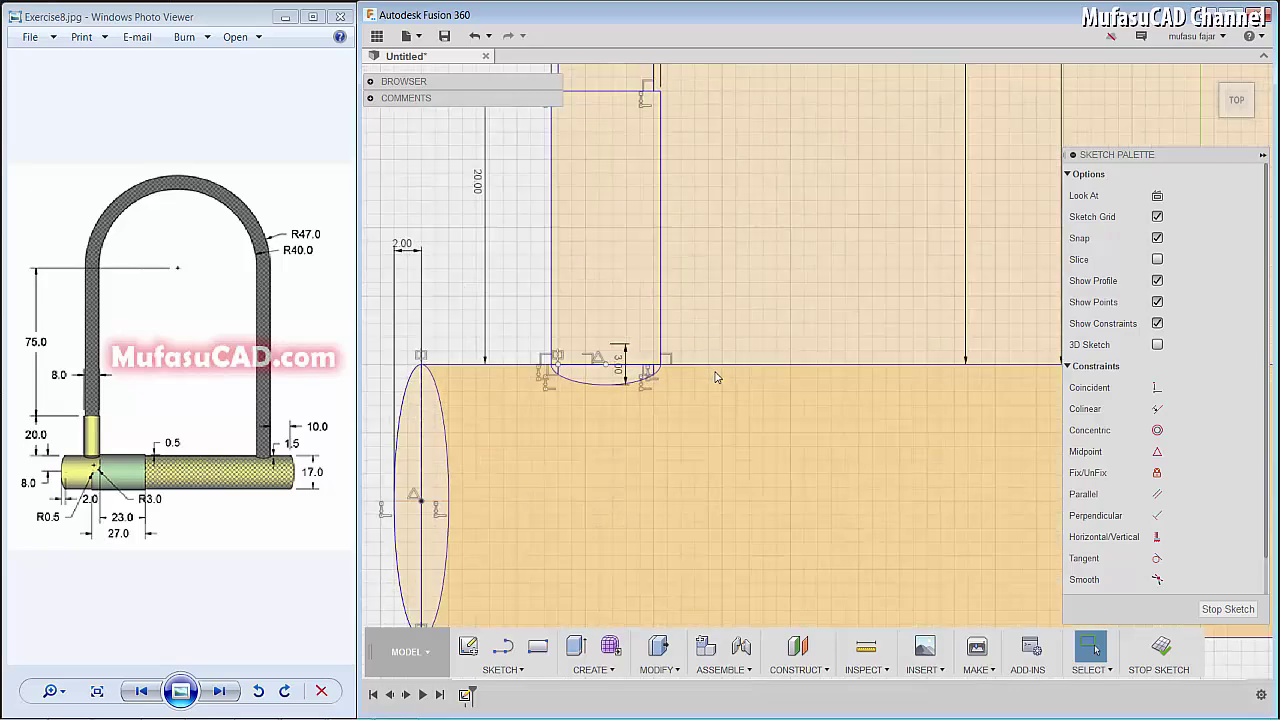
{"action": "scroll", "coordinate": [690, 398], "scroll_direction": "up", "scroll_amount": 1}
{"action": "key", "text": "l"}
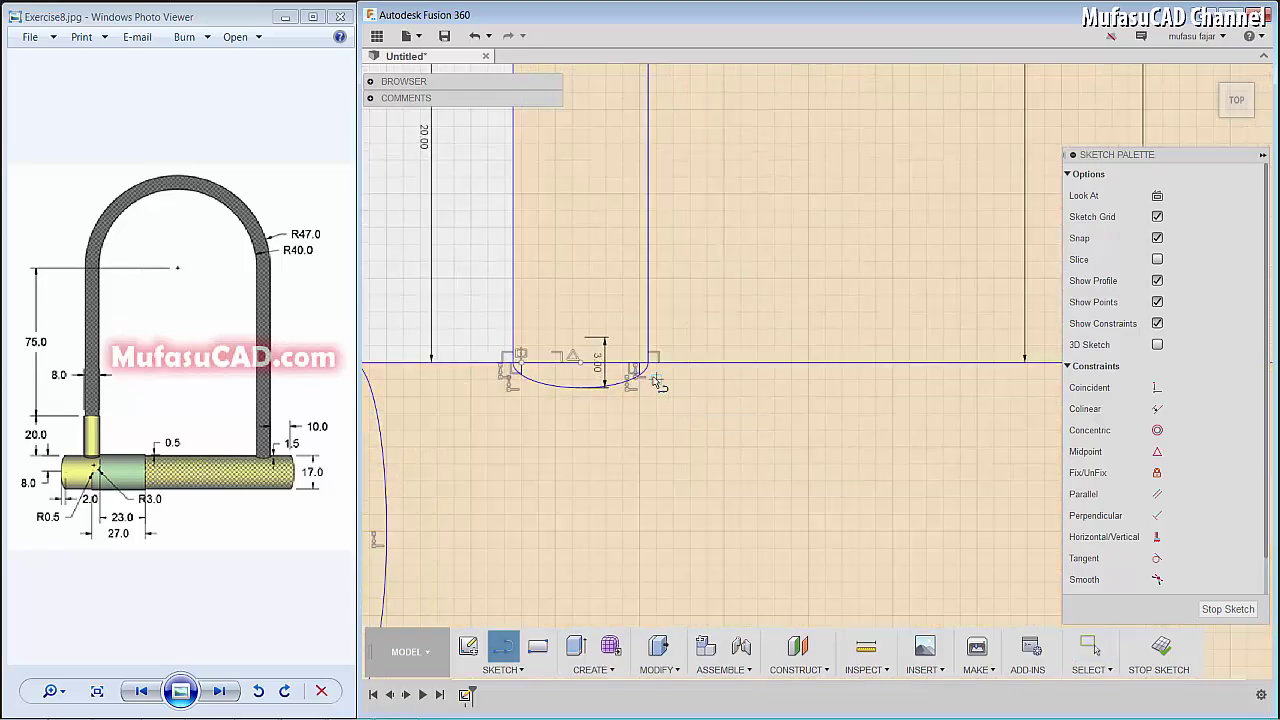
{"action": "left_click", "coordinate": [648, 367]}
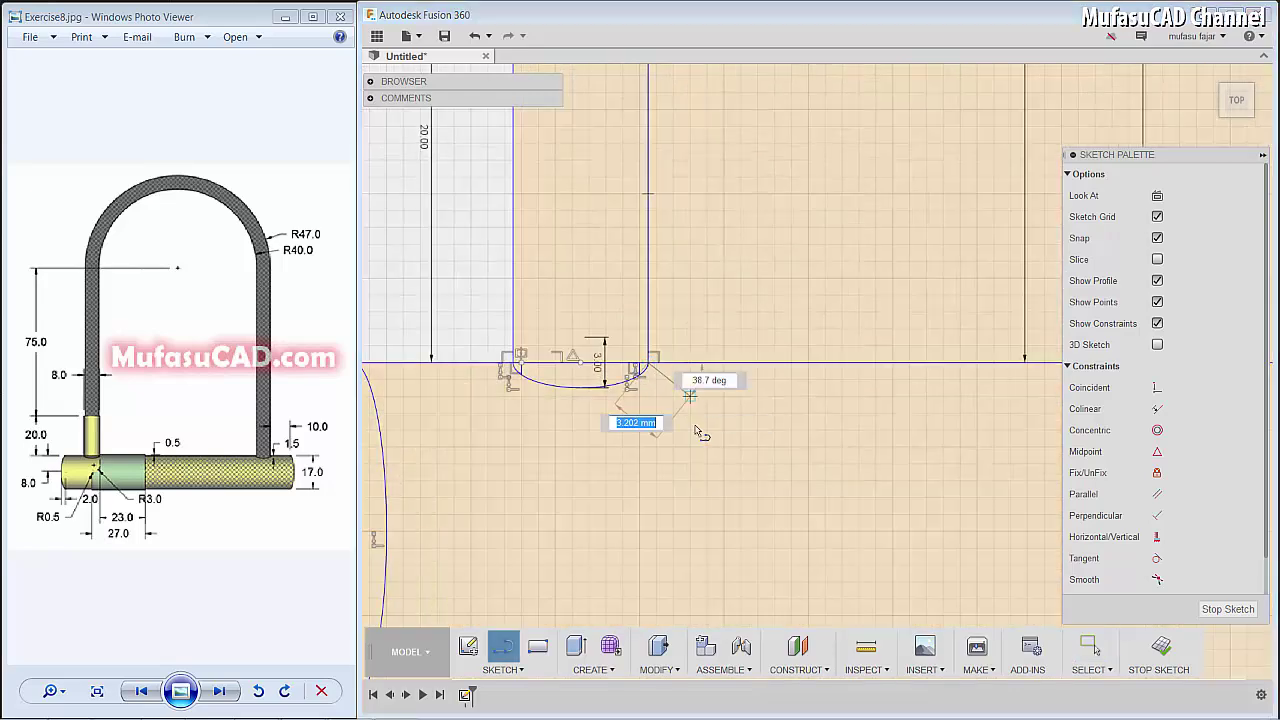
{"action": "left_click", "coordinate": [648, 522]}
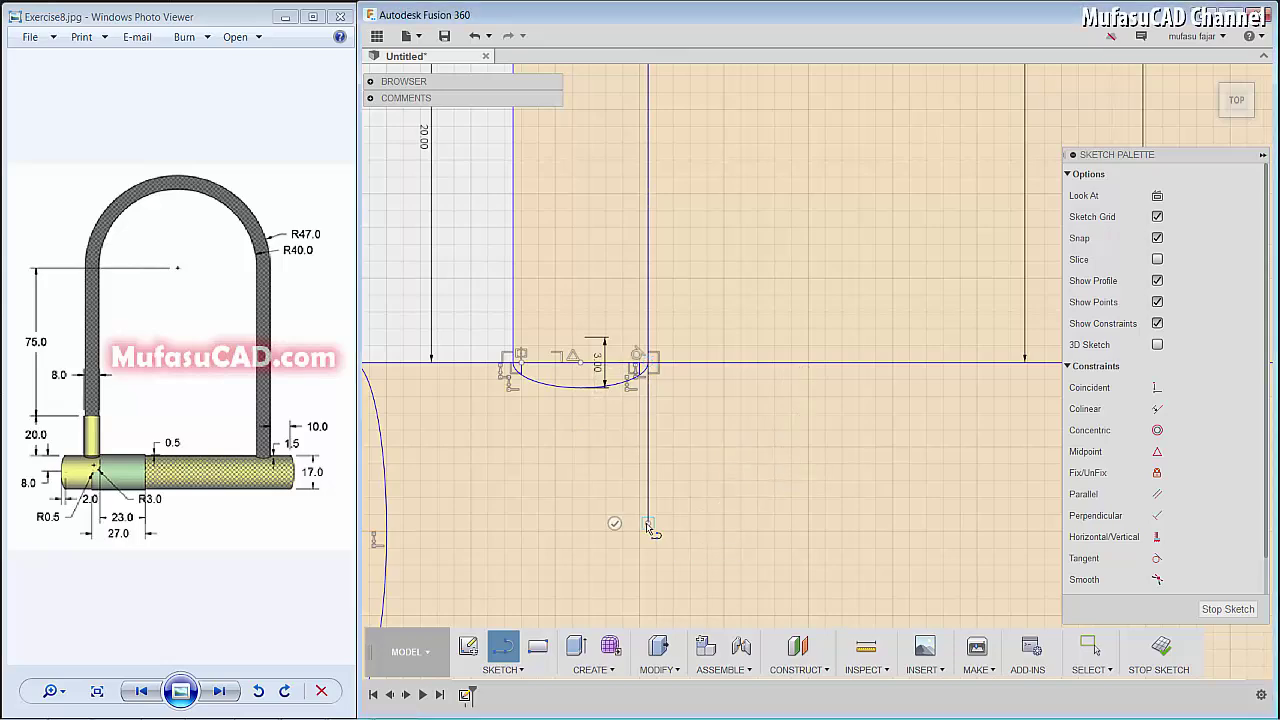
{"action": "left_click", "coordinate": [571, 524]}
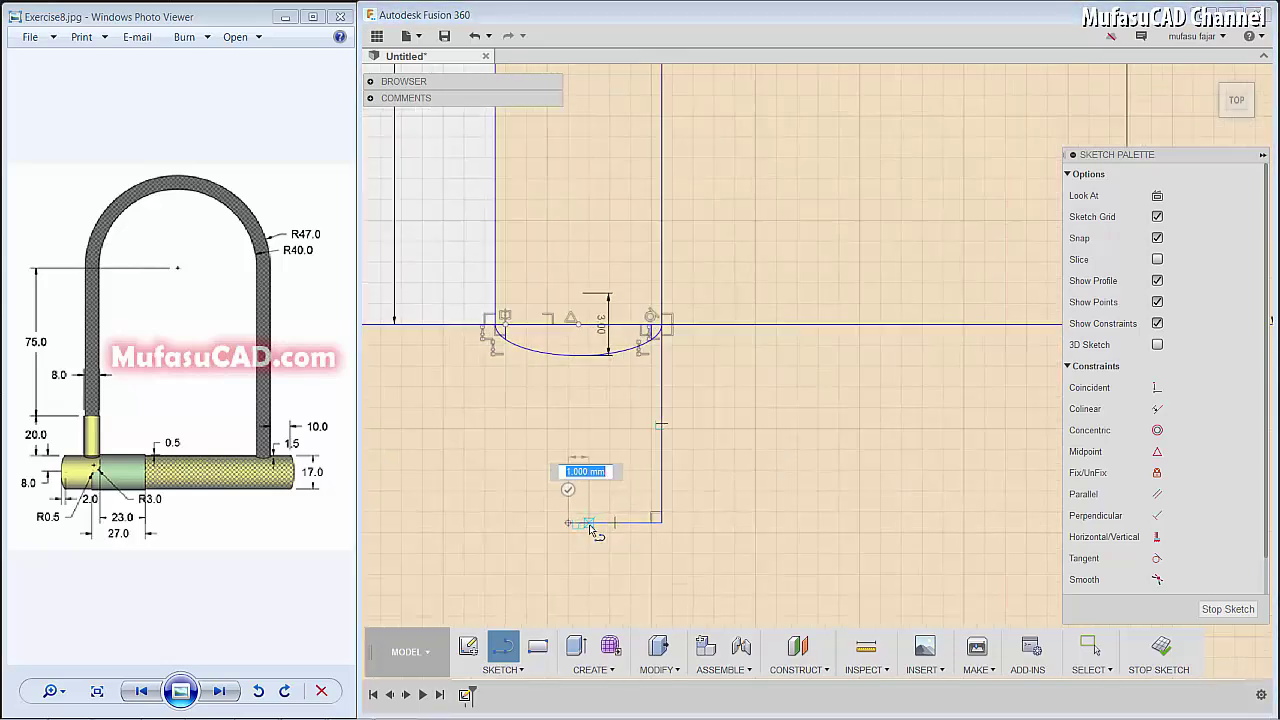
{"action": "scroll", "coordinate": [590, 523], "scroll_direction": "down", "scroll_amount": 3}
{"action": "middle_click_drag", "start_coordinate": [610, 535], "coordinate": [592, 423]}
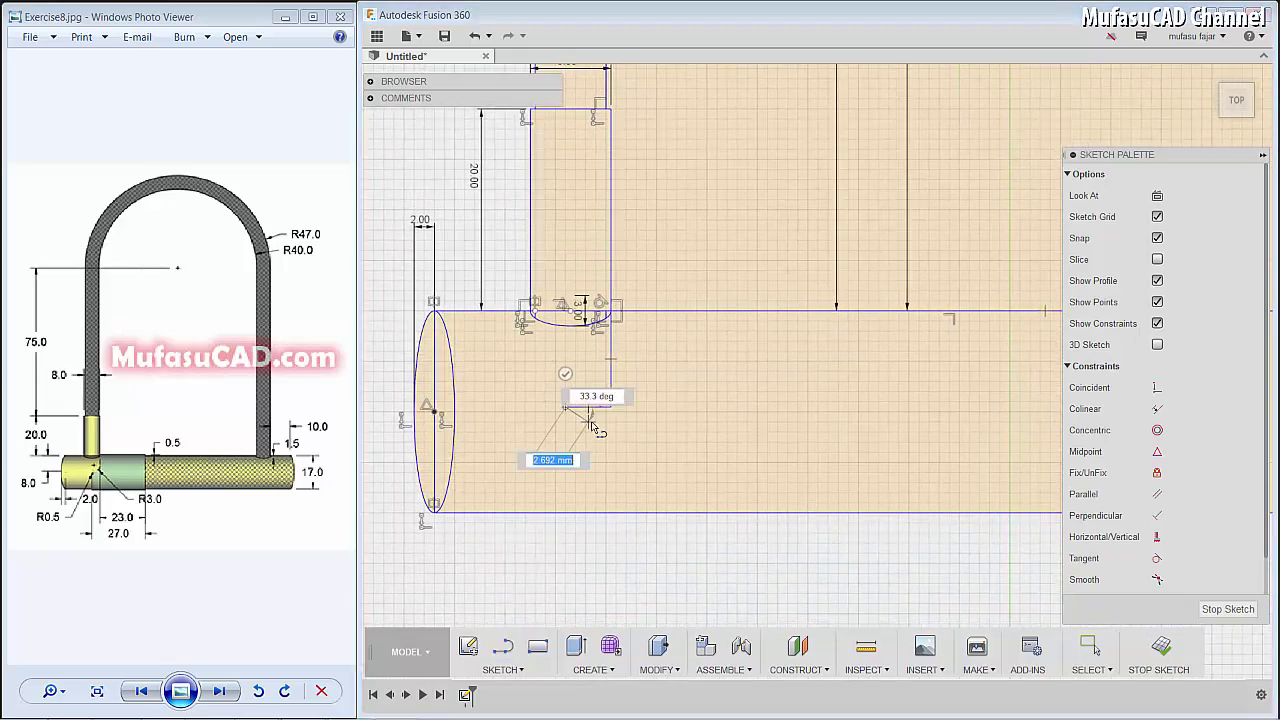
{"action": "left_click_drag", "start_coordinate": [565, 407], "coordinate": [565, 517]}
{"action": "left_click", "coordinate": [566, 517]}
{"action": "type", "text": "0.5"}
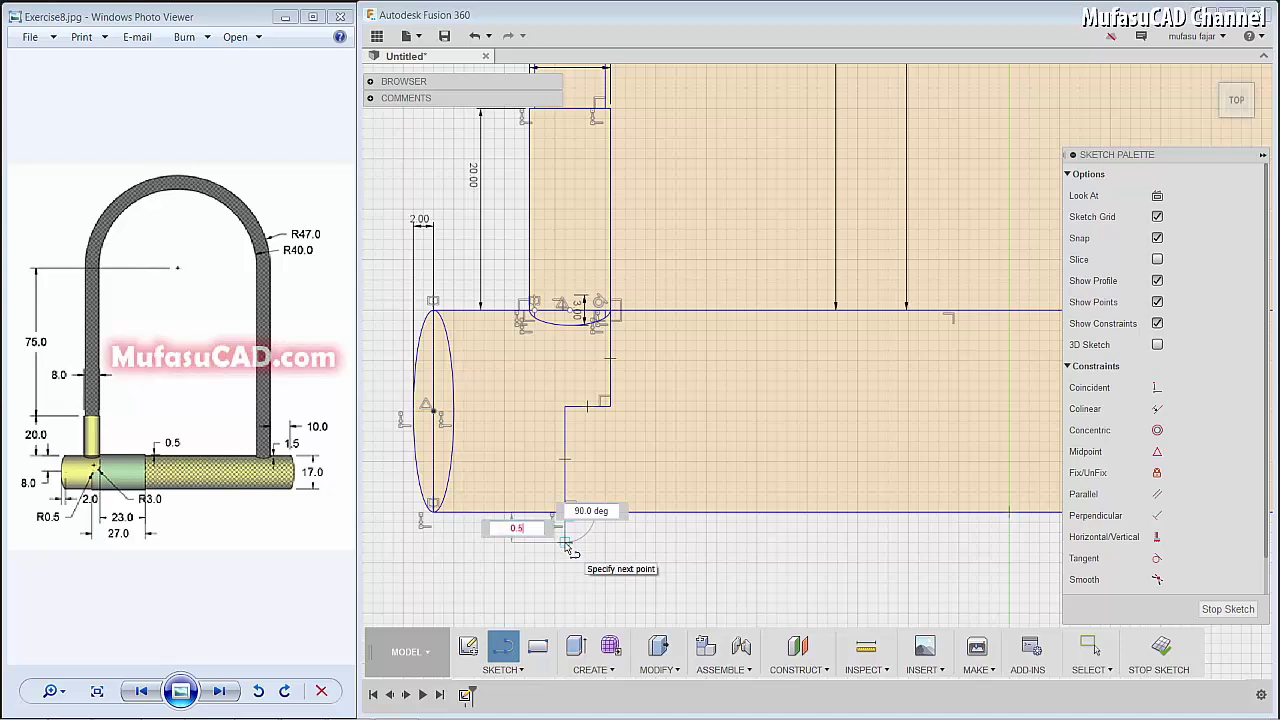
{"action": "key", "text": "Tab"}
{"action": "key", "text": "Return"}
{"action": "key", "text": "Escape"}
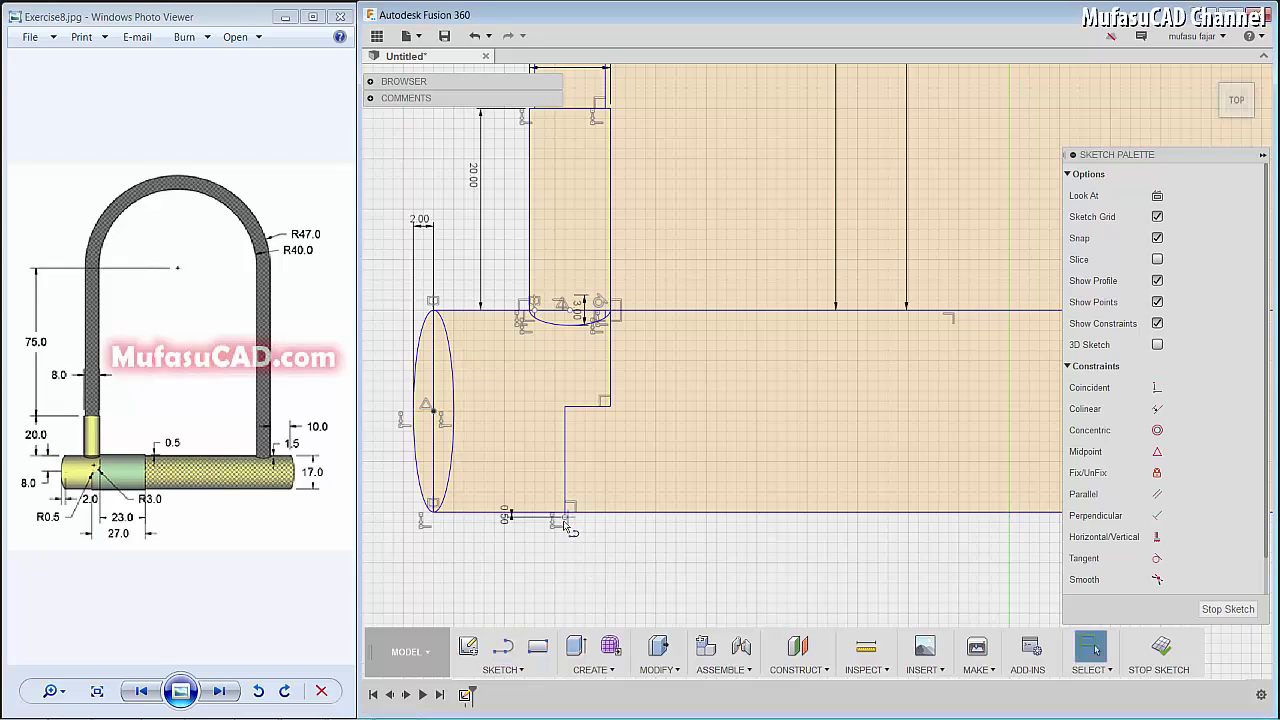
Step: Draw a 27 mm horizontal line along the crossbar bottom from the step corner
{"action": "key", "text": "l"}
{"action": "left_click", "coordinate": [566, 513]}
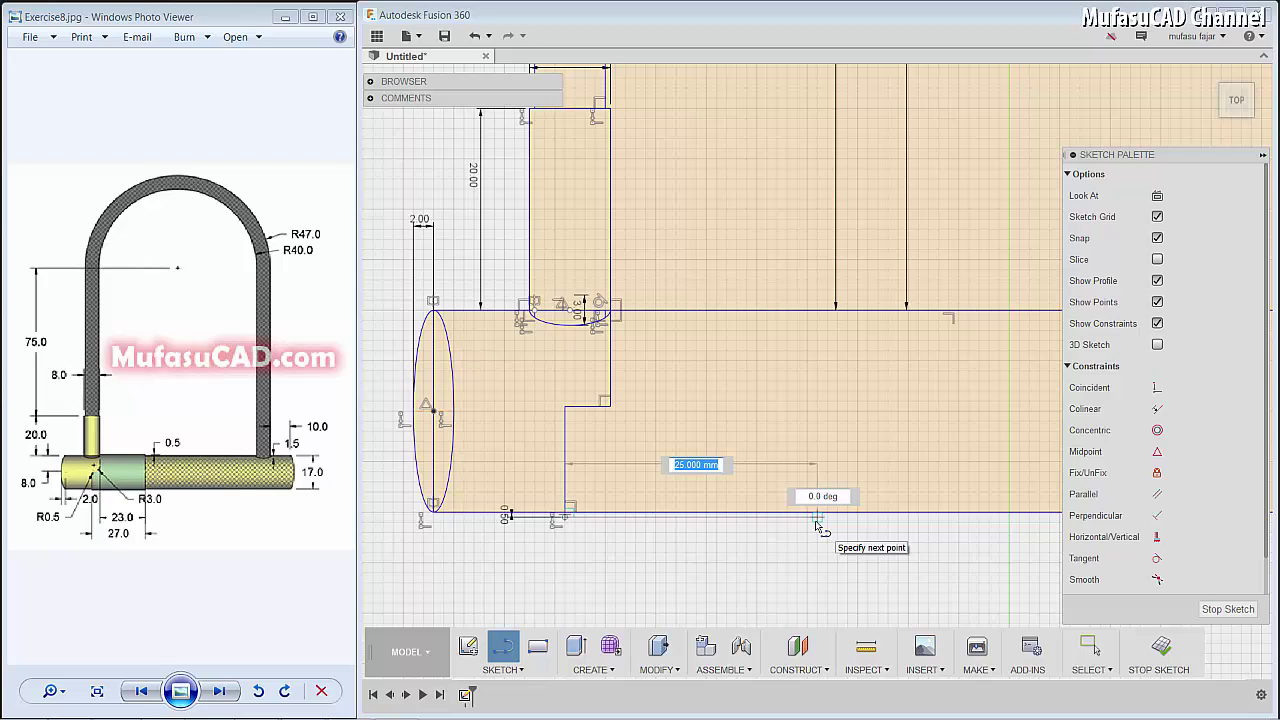
{"action": "type", "text": "7"}
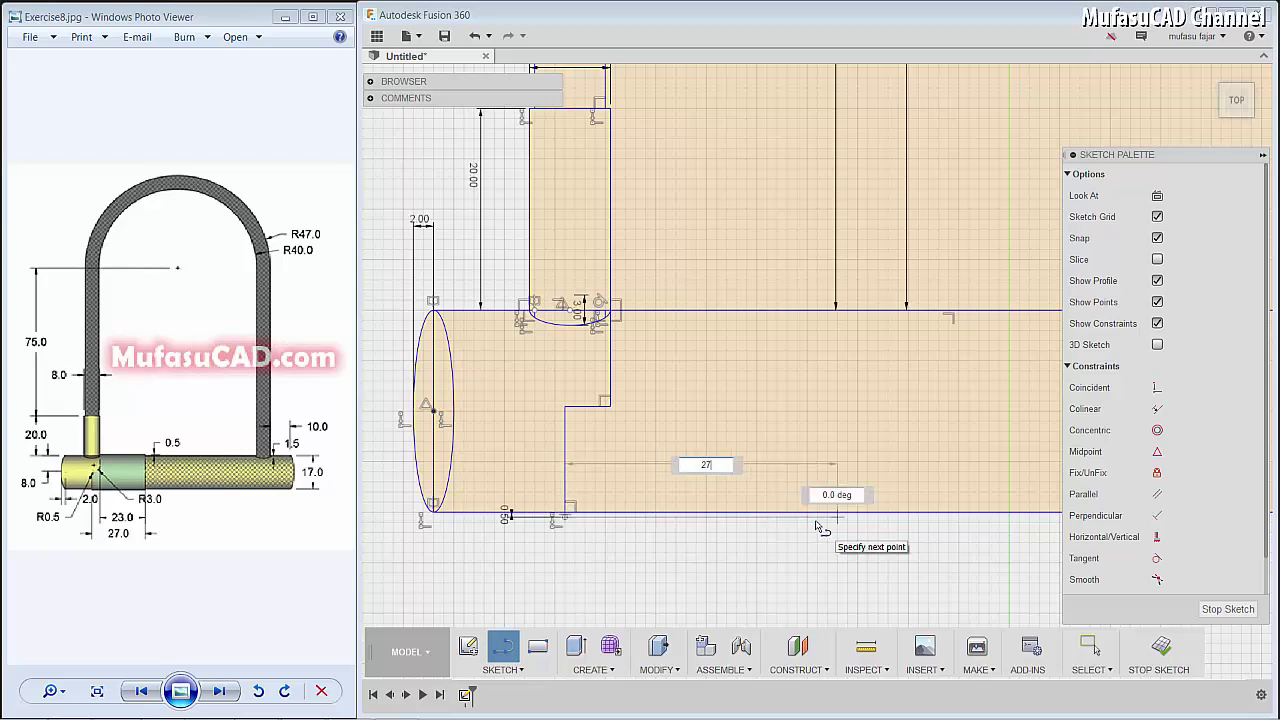
{"action": "key", "text": "Return"}
{"action": "key", "text": "Escape"}
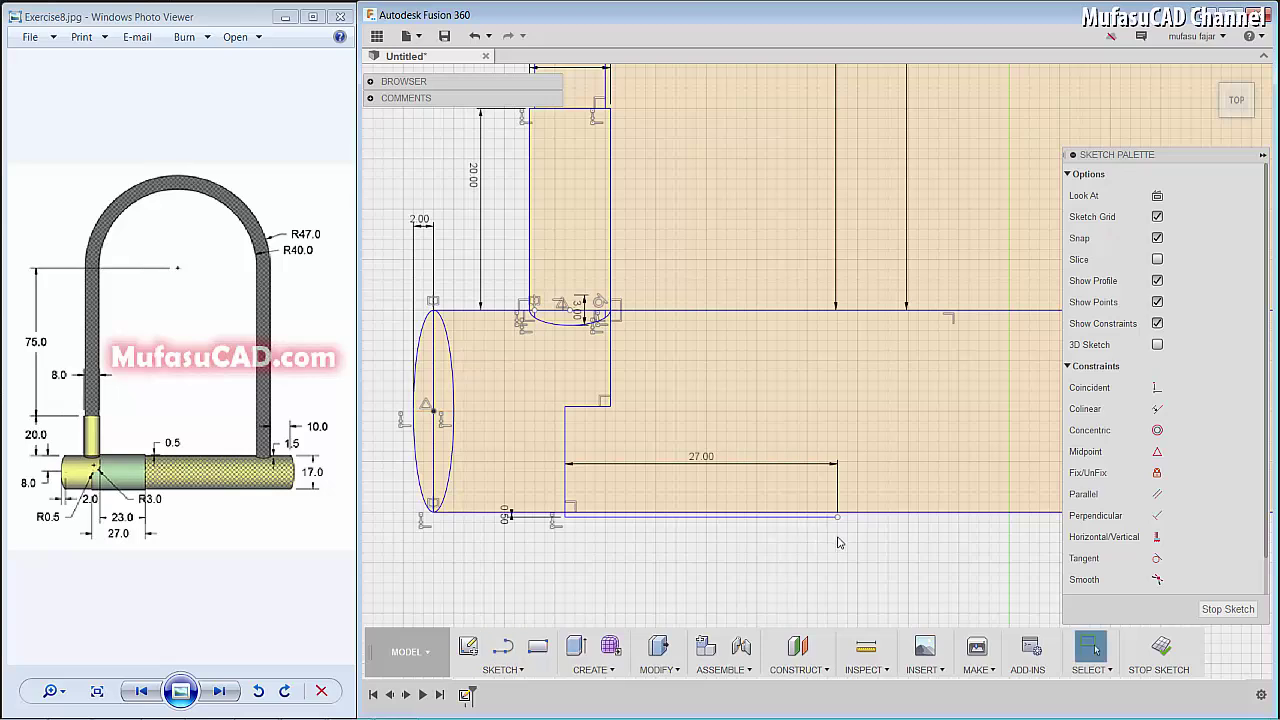
Step: Draw a vertical line from the 27.00 corner up to the crossbar top
{"action": "key", "text": "l"}
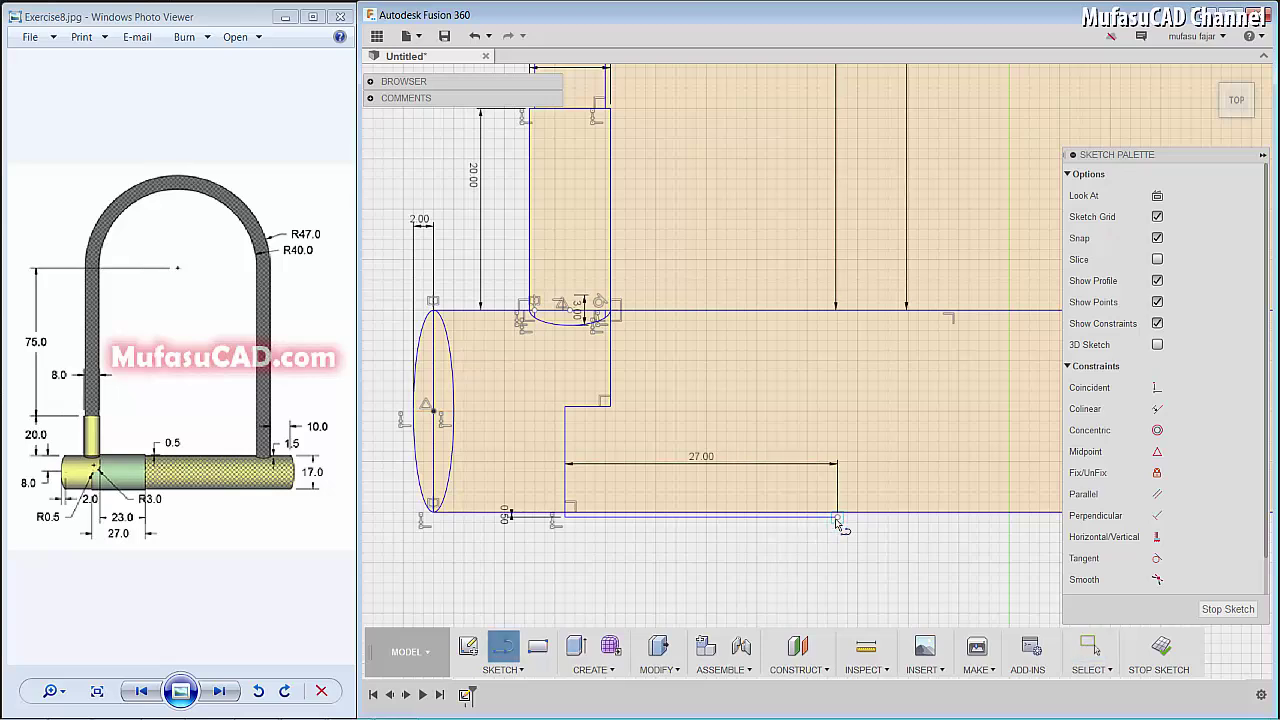
{"action": "left_click", "coordinate": [838, 518]}
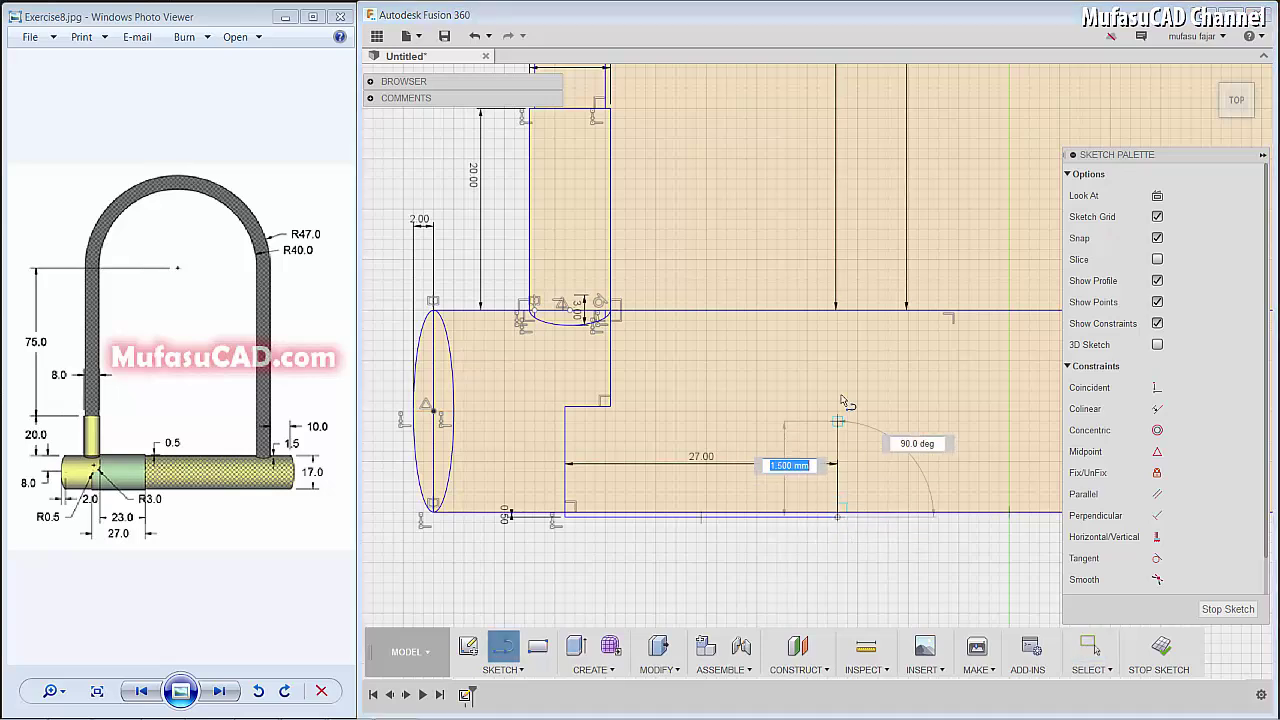
{"action": "left_click", "coordinate": [838, 313]}
{"action": "key", "text": "Escape"}
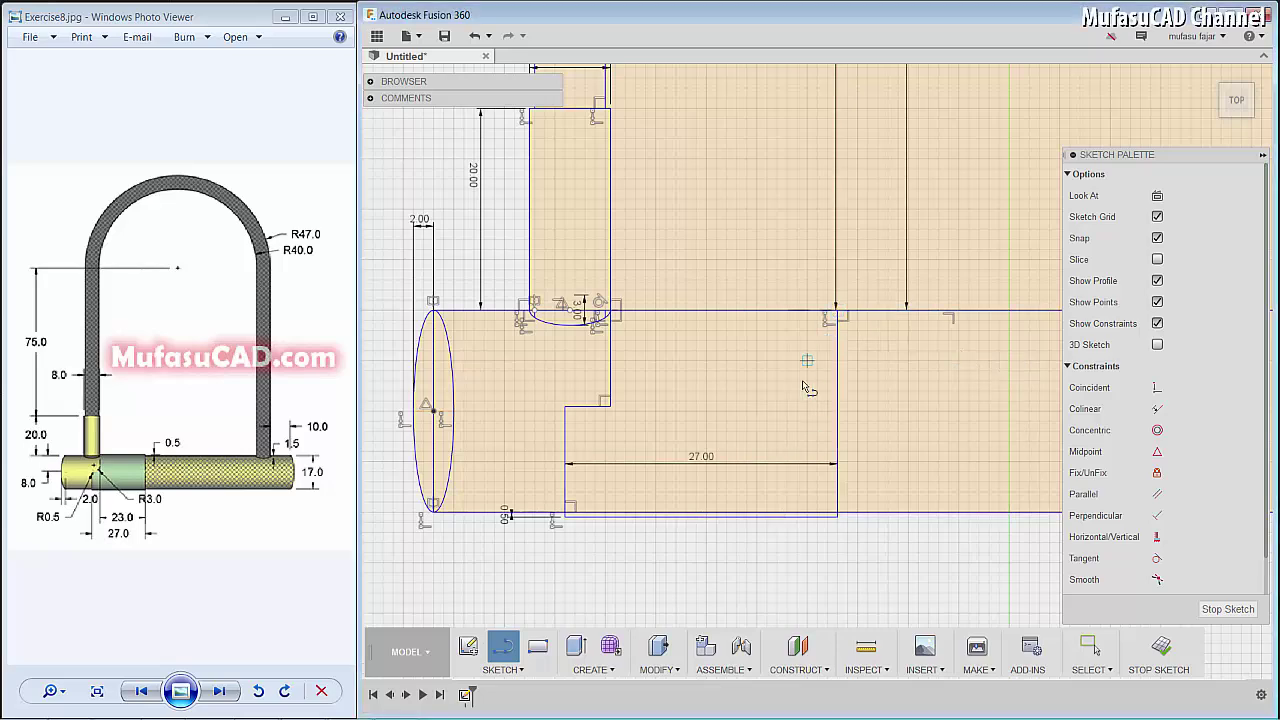
{"action": "scroll", "coordinate": [866, 292], "scroll_direction": "up", "scroll_amount": 3}
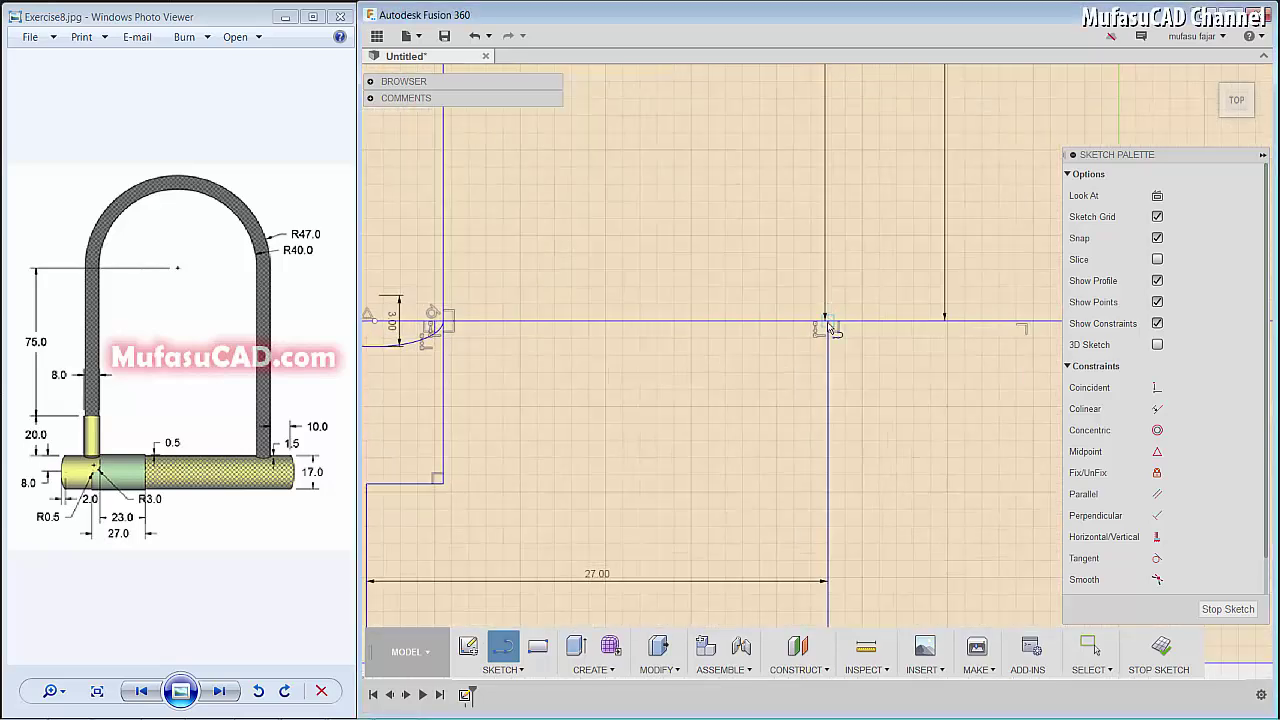
Step: Add a 0.5 segment and a long leftward horizontal line from its end
{"action": "left_click", "coordinate": [827, 322]}
{"action": "type", "text": "0.5"}
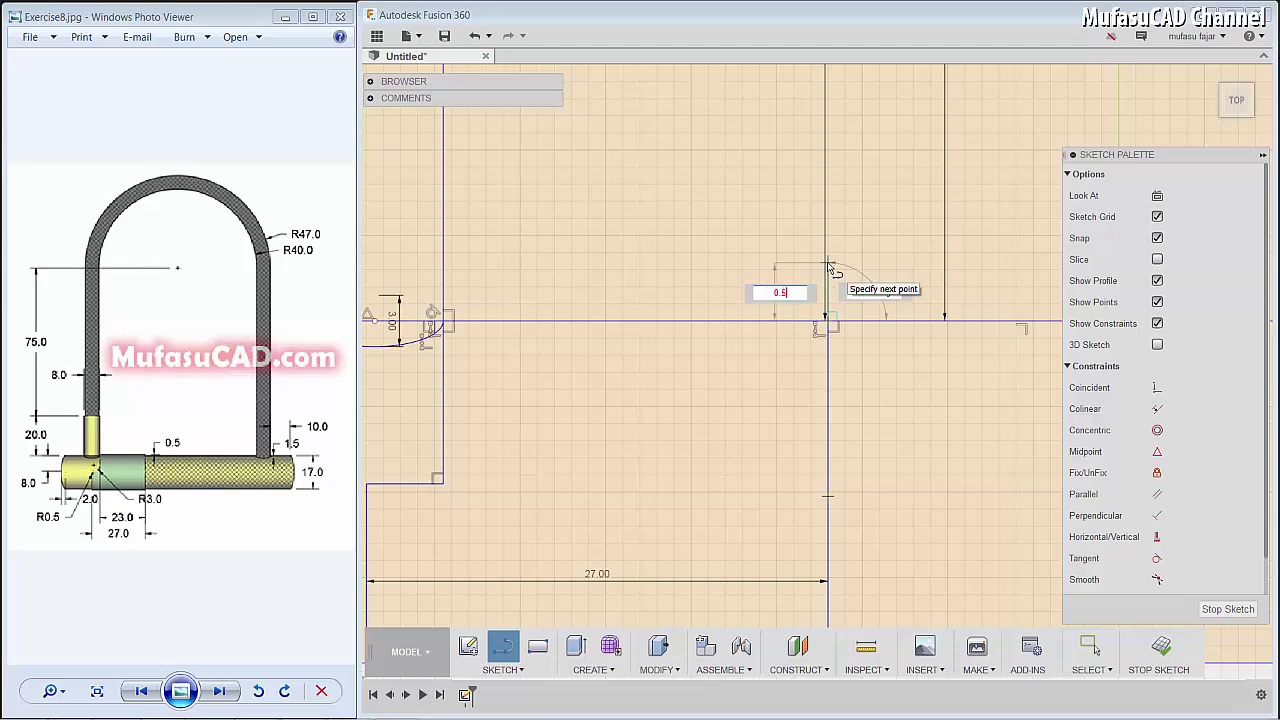
{"action": "key", "text": "Tab"}
{"action": "key", "text": "Return"}
{"action": "key", "text": "Escape"}
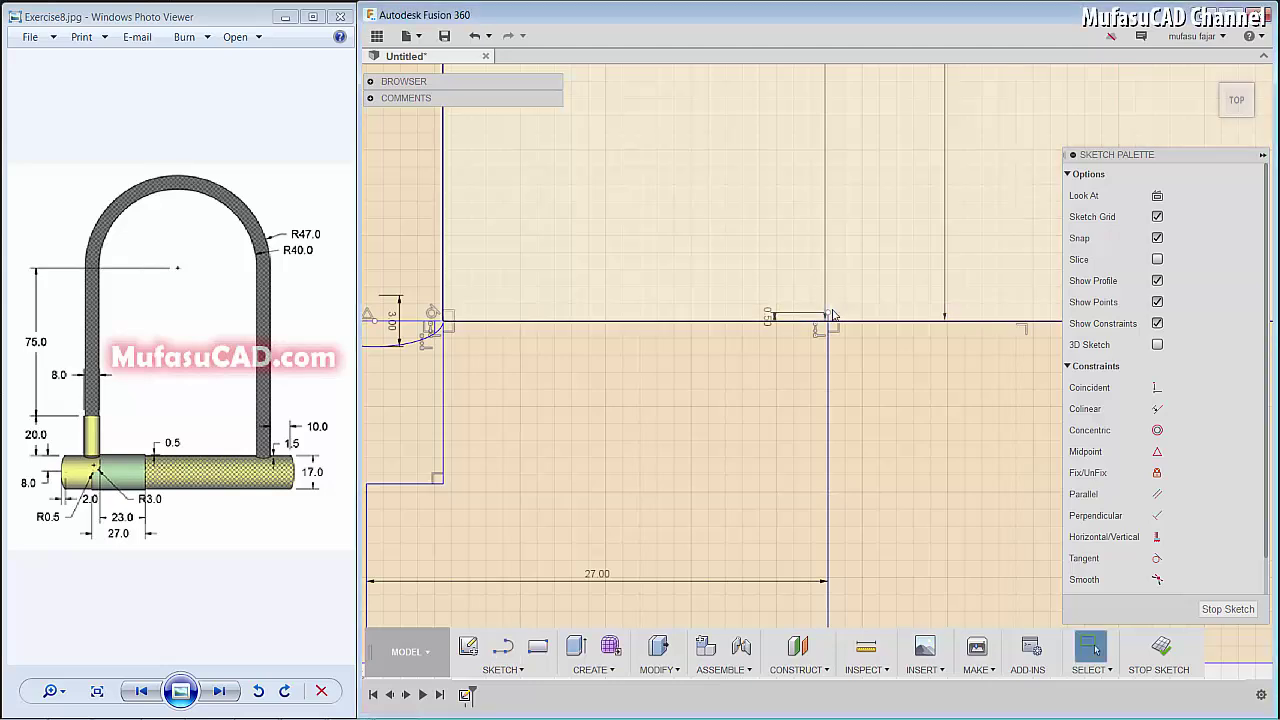
{"action": "key", "text": "l"}
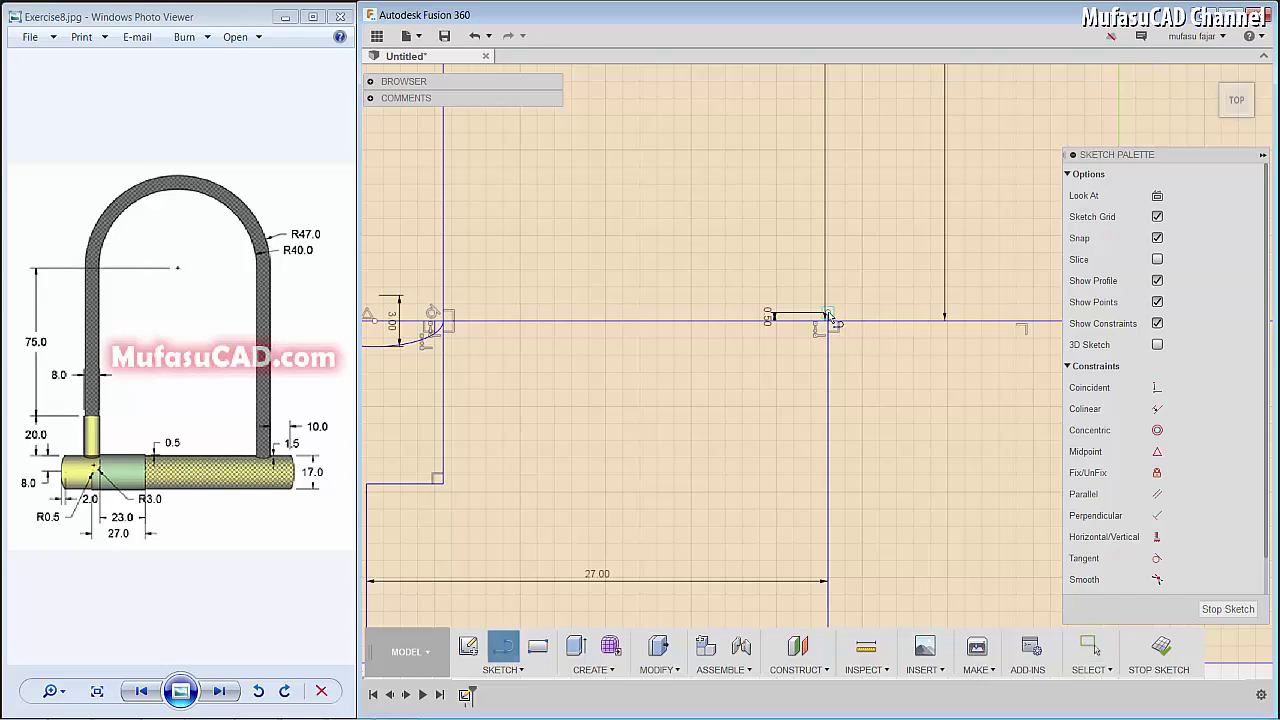
{"action": "left_click", "coordinate": [828, 315]}
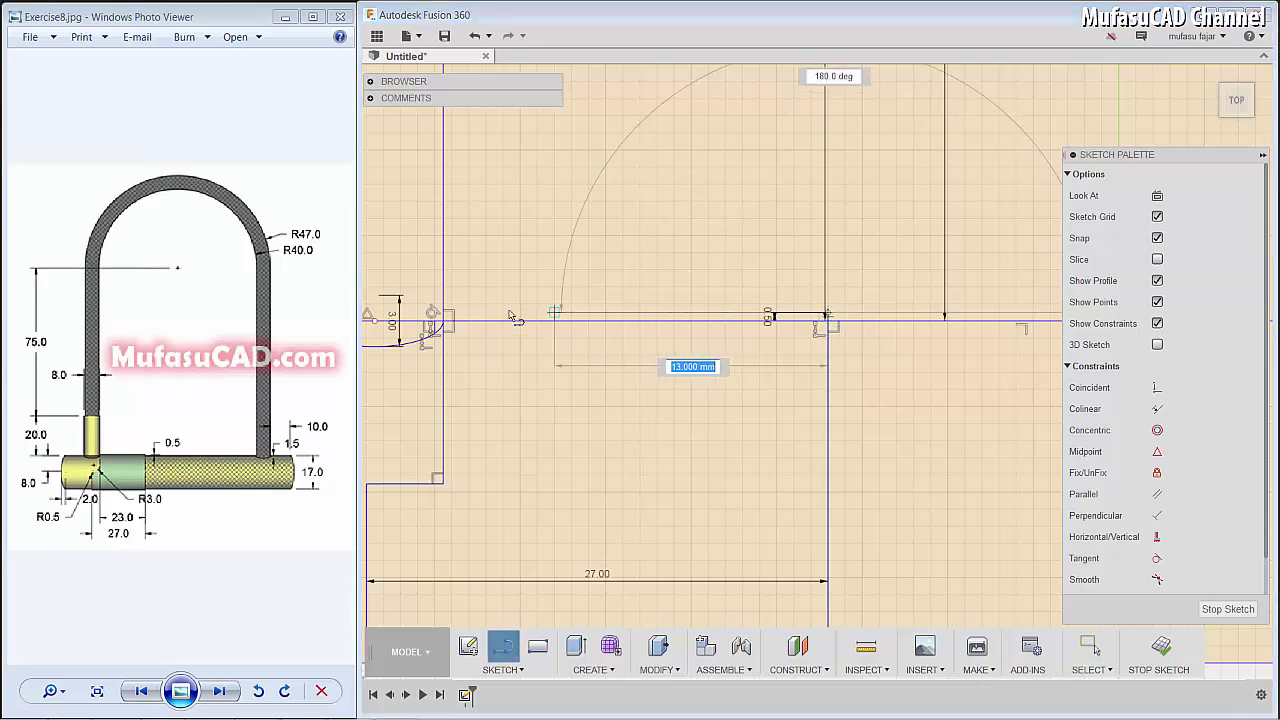
{"action": "left_click", "coordinate": [447, 318]}
{"action": "key", "text": "Escape"}
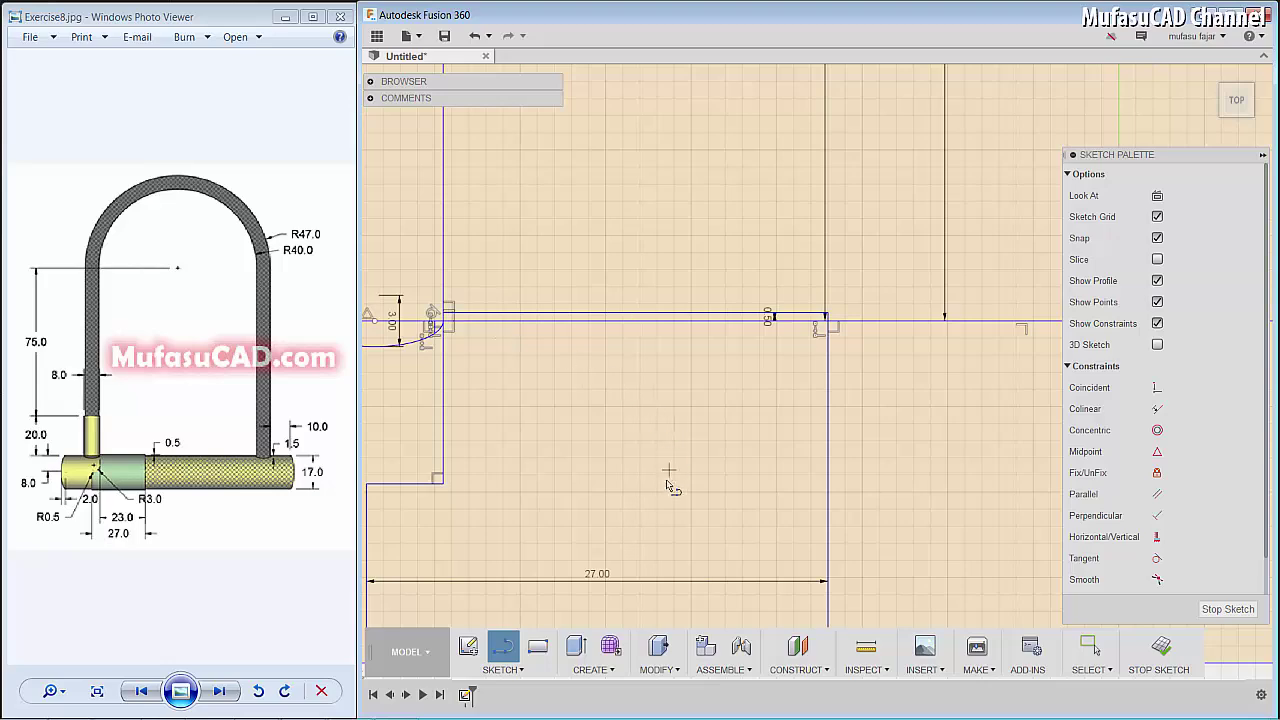
{"action": "scroll", "coordinate": [669, 485], "scroll_direction": "down", "scroll_amount": 3}
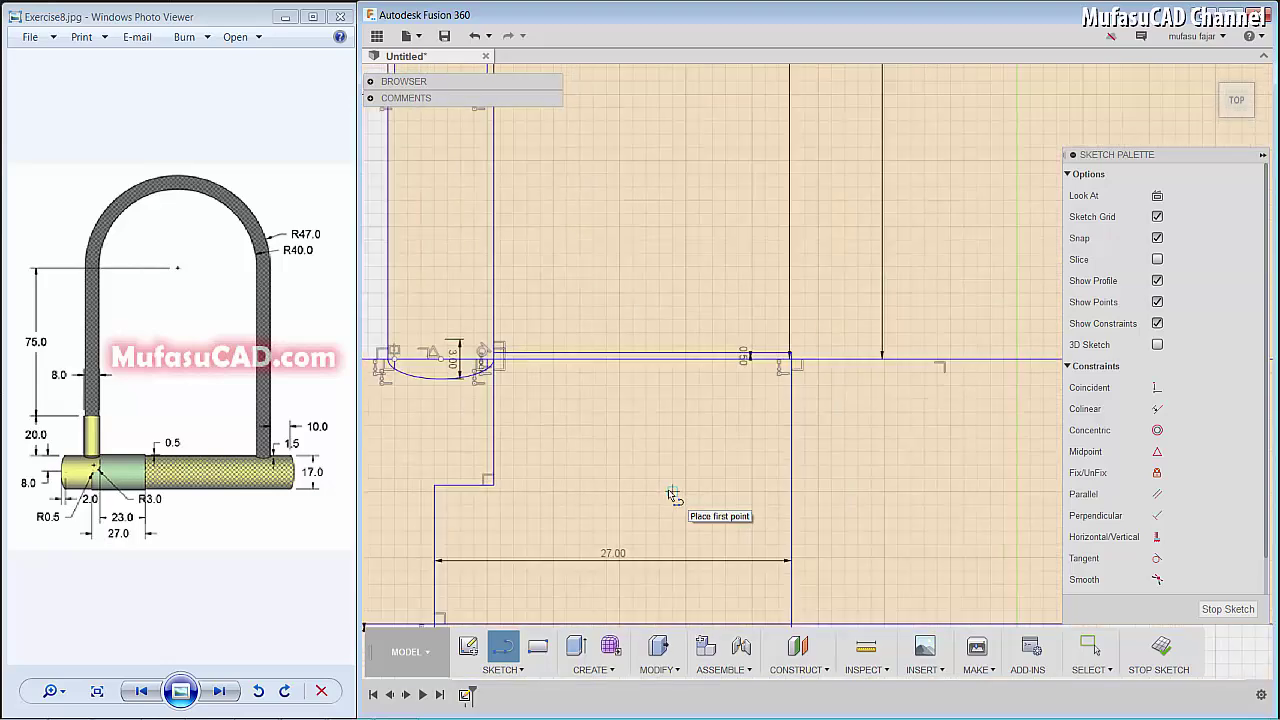
{"action": "scroll", "coordinate": [670, 492], "scroll_direction": "down", "scroll_amount": 1}
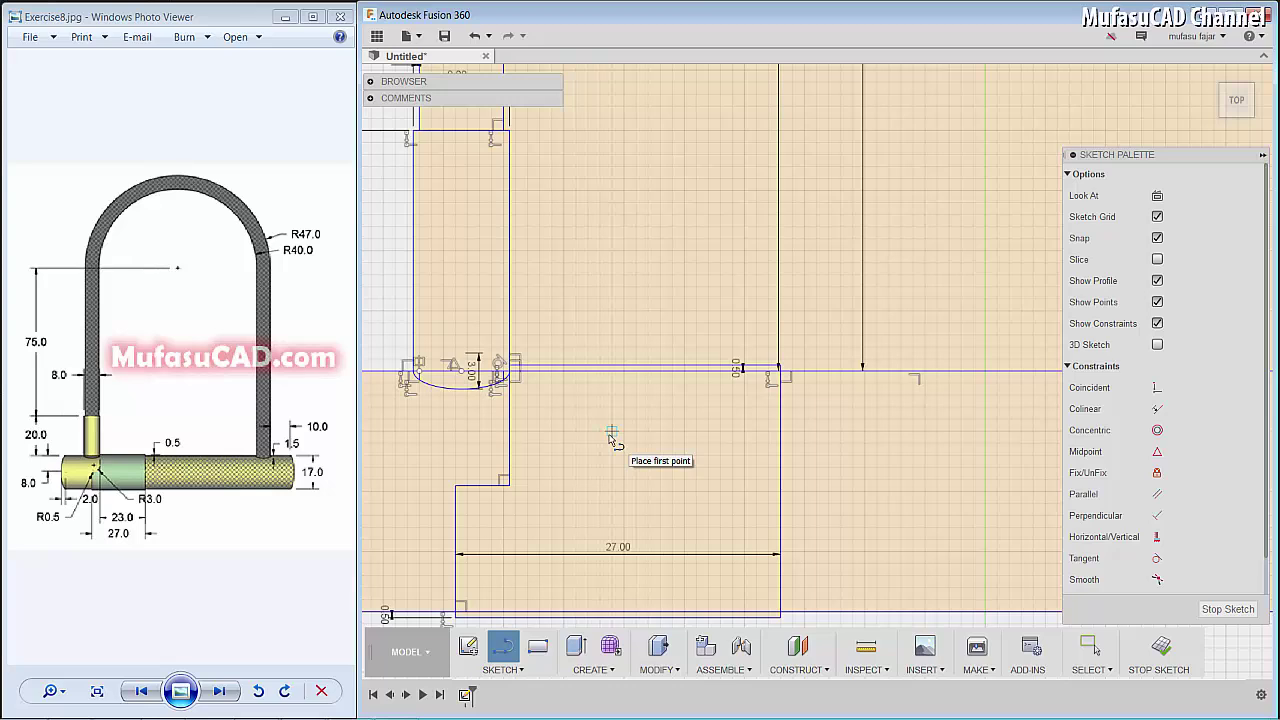
Step: Dimension the vertical segment below the leg's curved end to 8
{"action": "key", "text": "d"}
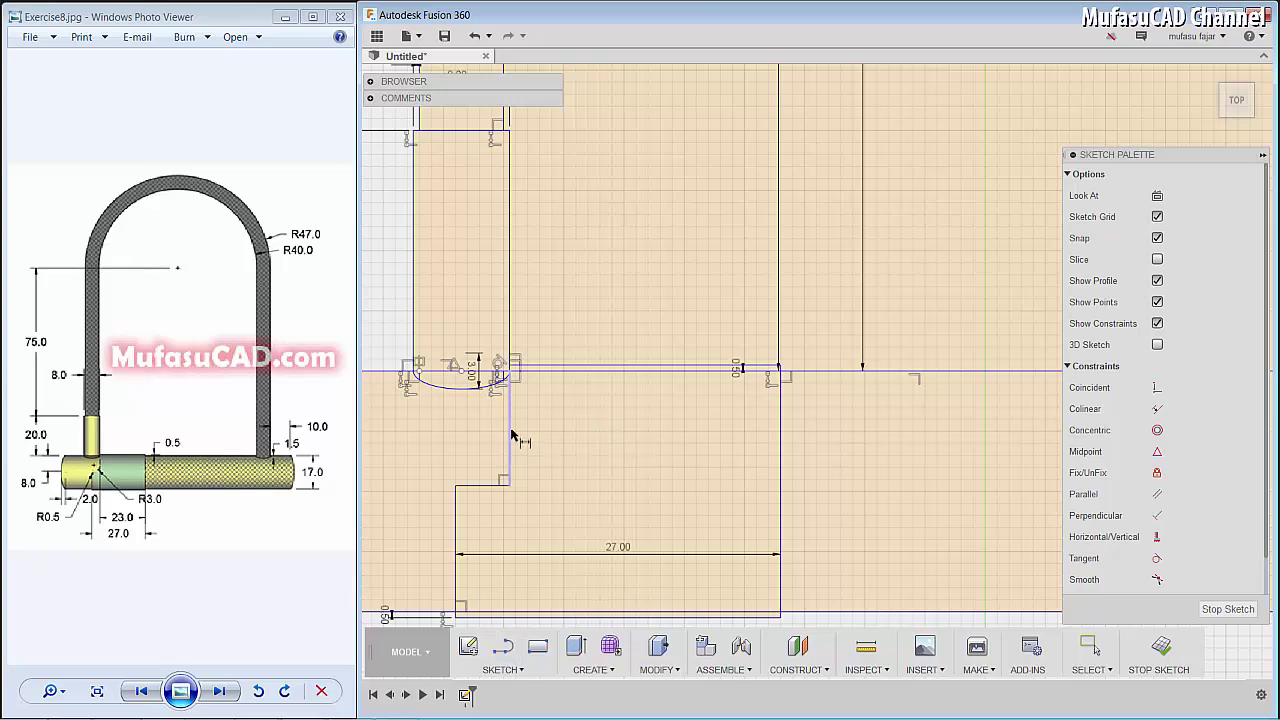
{"action": "left_click", "coordinate": [511, 435]}
{"action": "left_click", "coordinate": [578, 432]}
{"action": "type", "text": "8"}
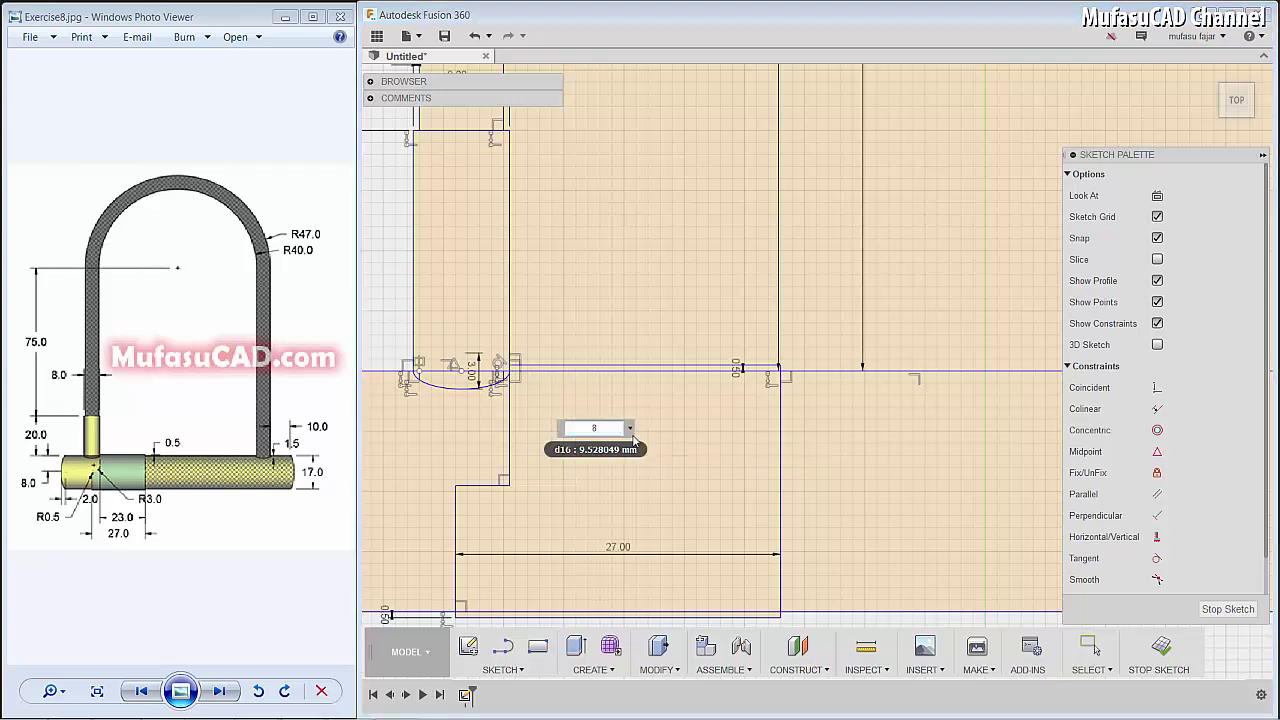
{"action": "key", "text": "Return"}
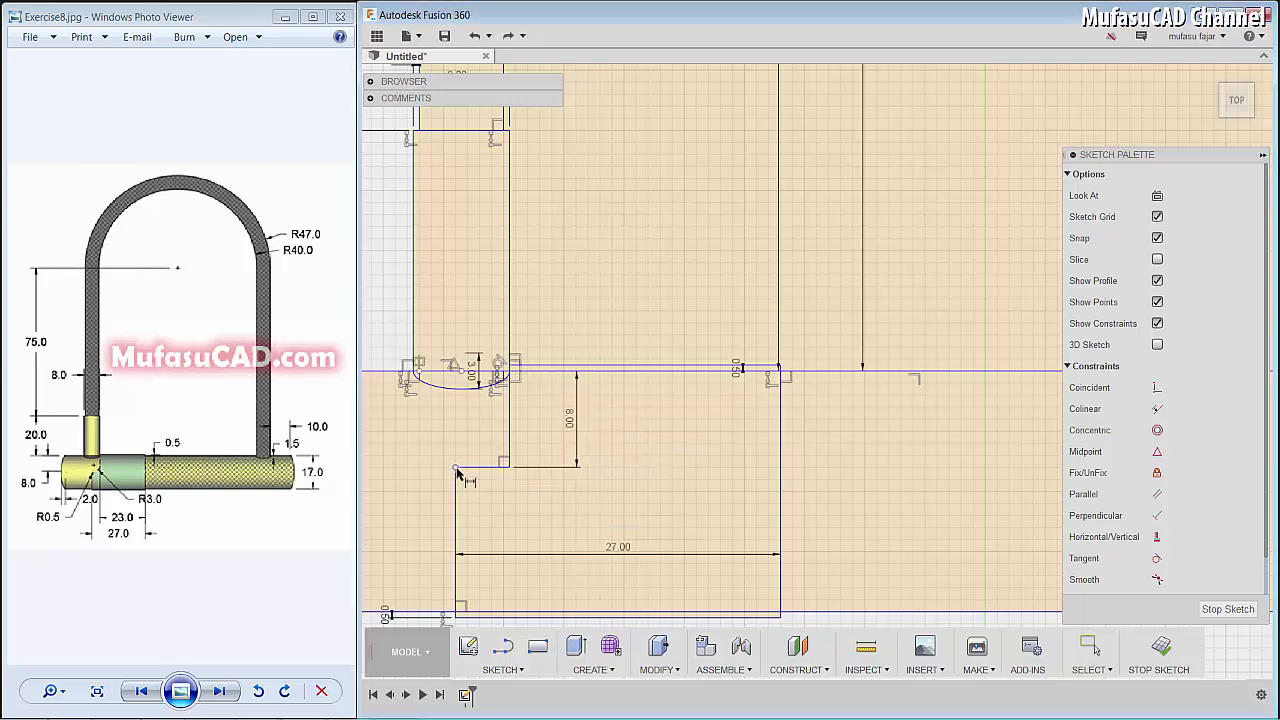
{"action": "left_click", "coordinate": [455, 468]}
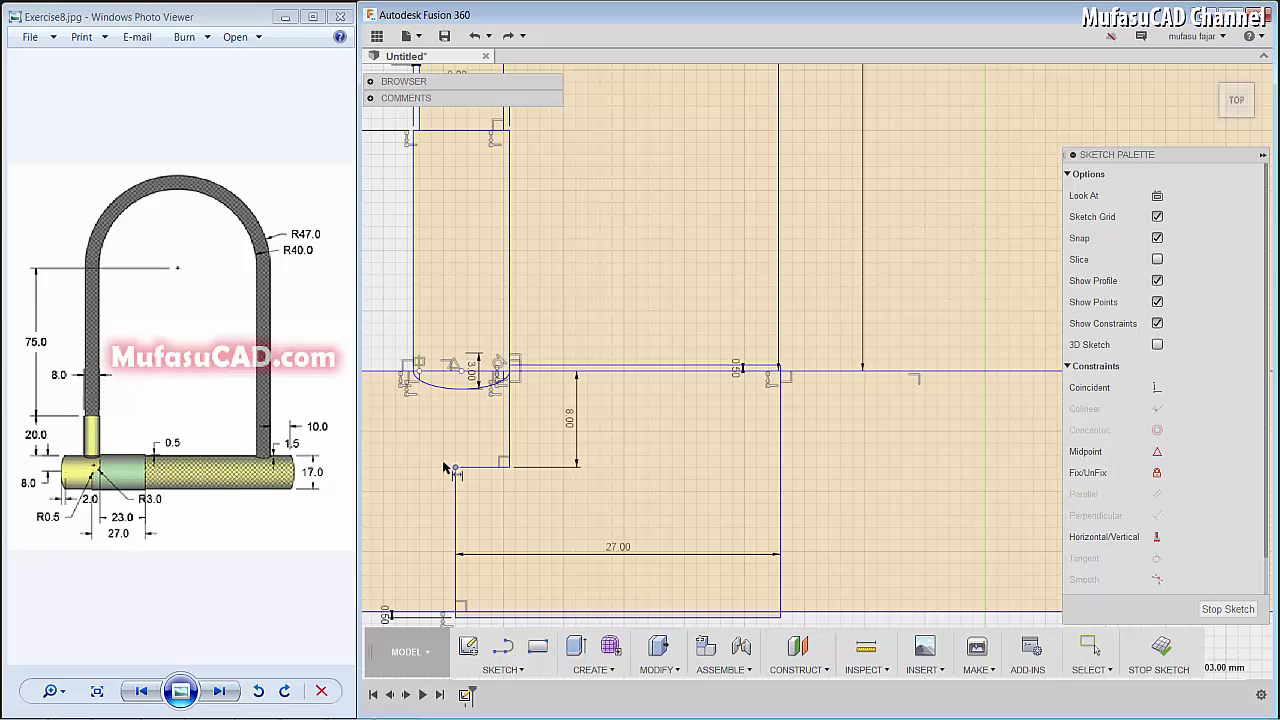
Step: Dimension the profile heights to 12.50 and 20.50 and the short top edge to 4
{"action": "left_click", "coordinate": [456, 618]}
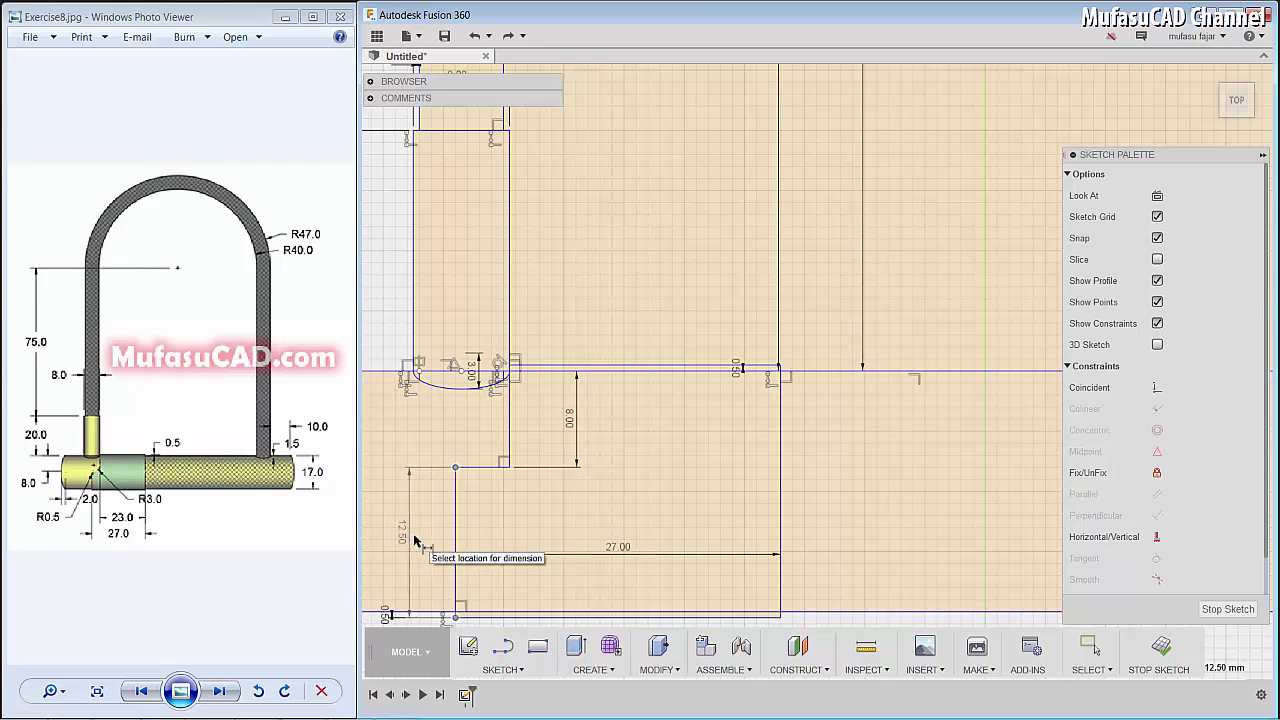
{"action": "left_click", "coordinate": [414, 538]}
{"action": "key", "text": "Return"}
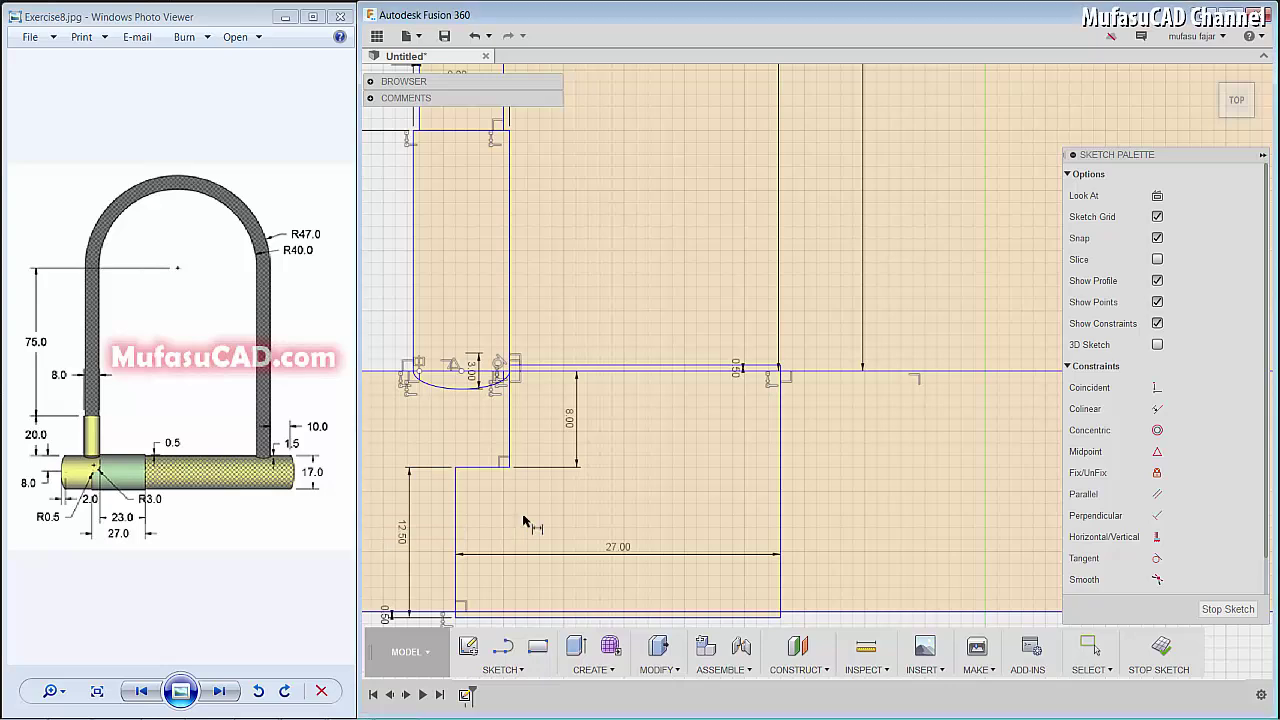
{"action": "left_click", "coordinate": [782, 368]}
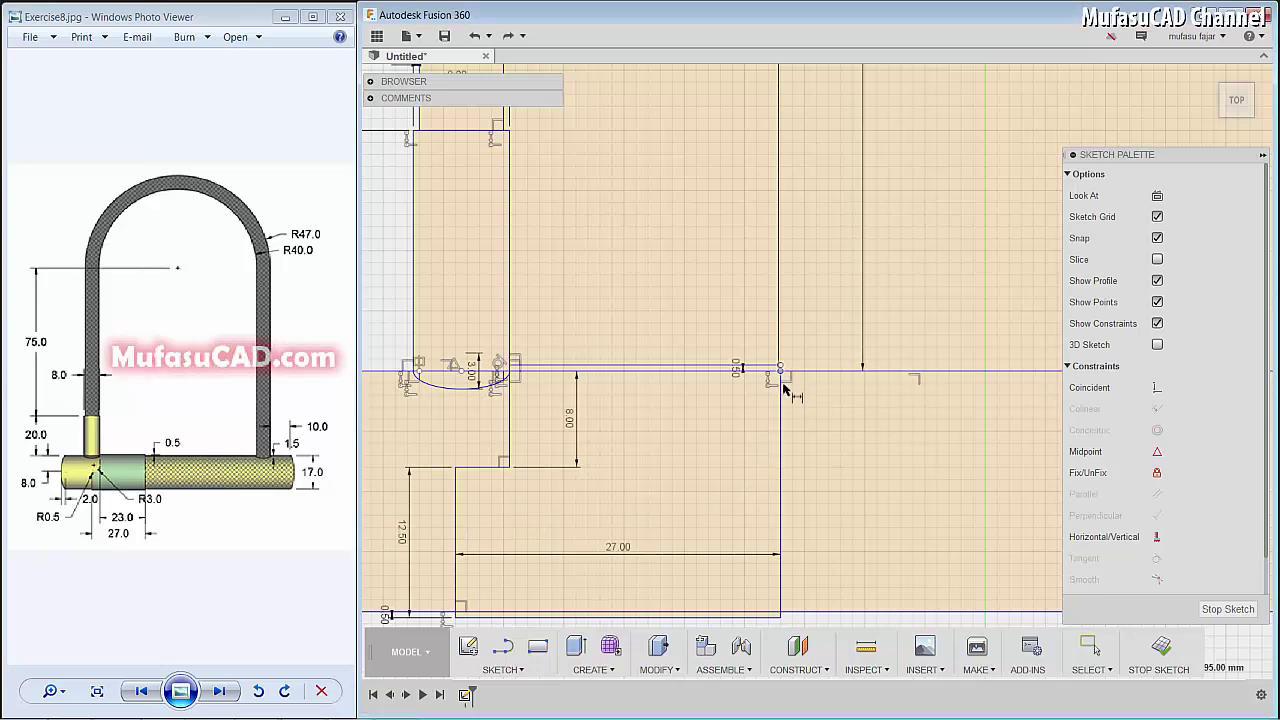
{"action": "left_click", "coordinate": [780, 616]}
{"action": "left_click", "coordinate": [800, 522]}
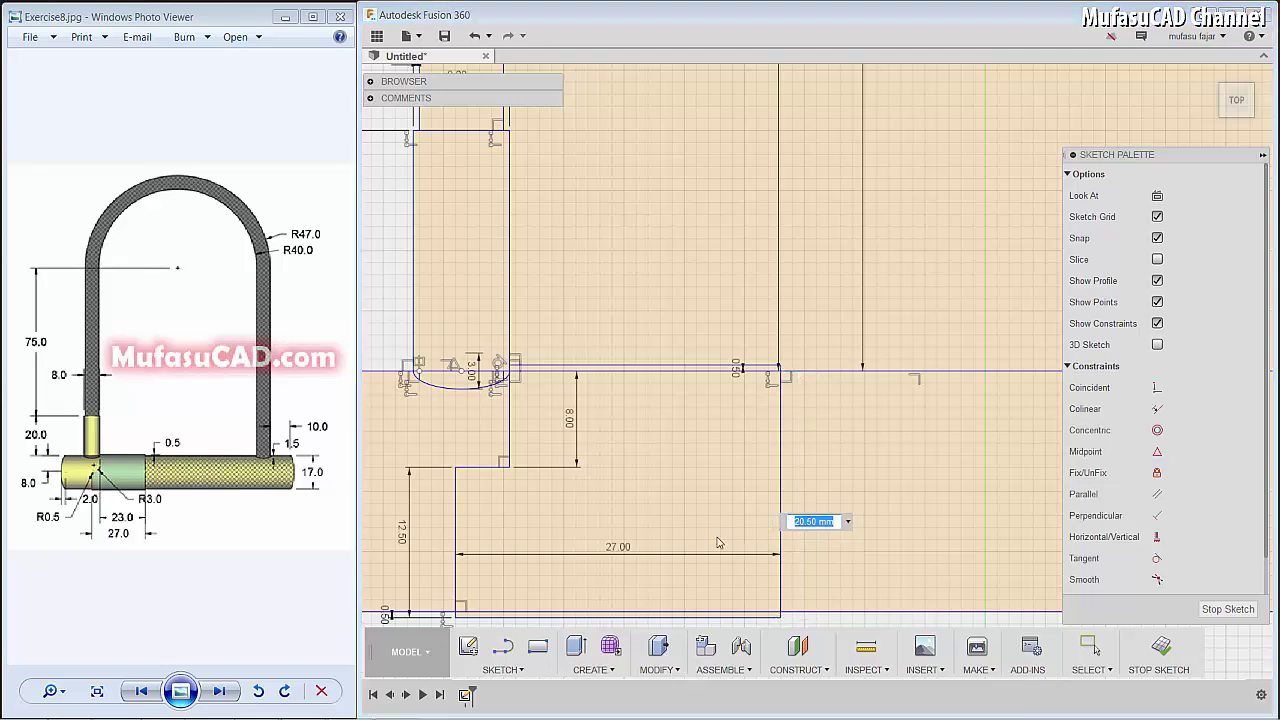
{"action": "key", "text": "Return"}
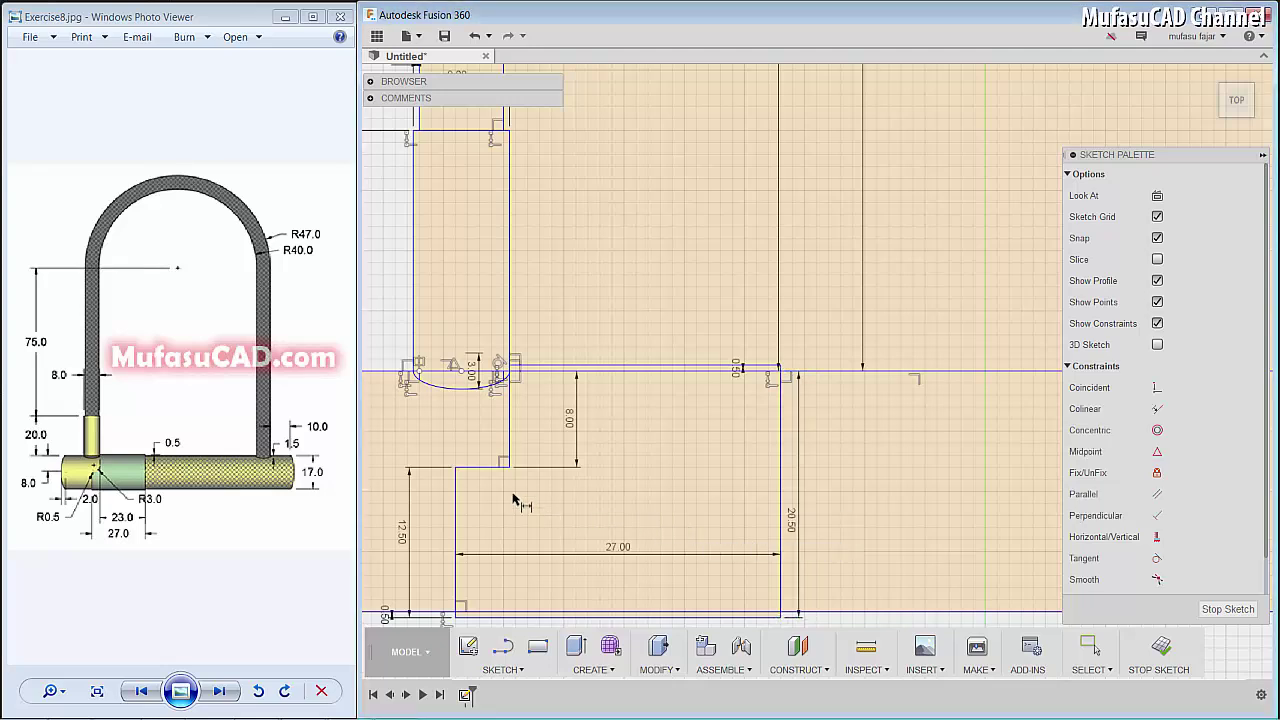
{"action": "left_click", "coordinate": [479, 472]}
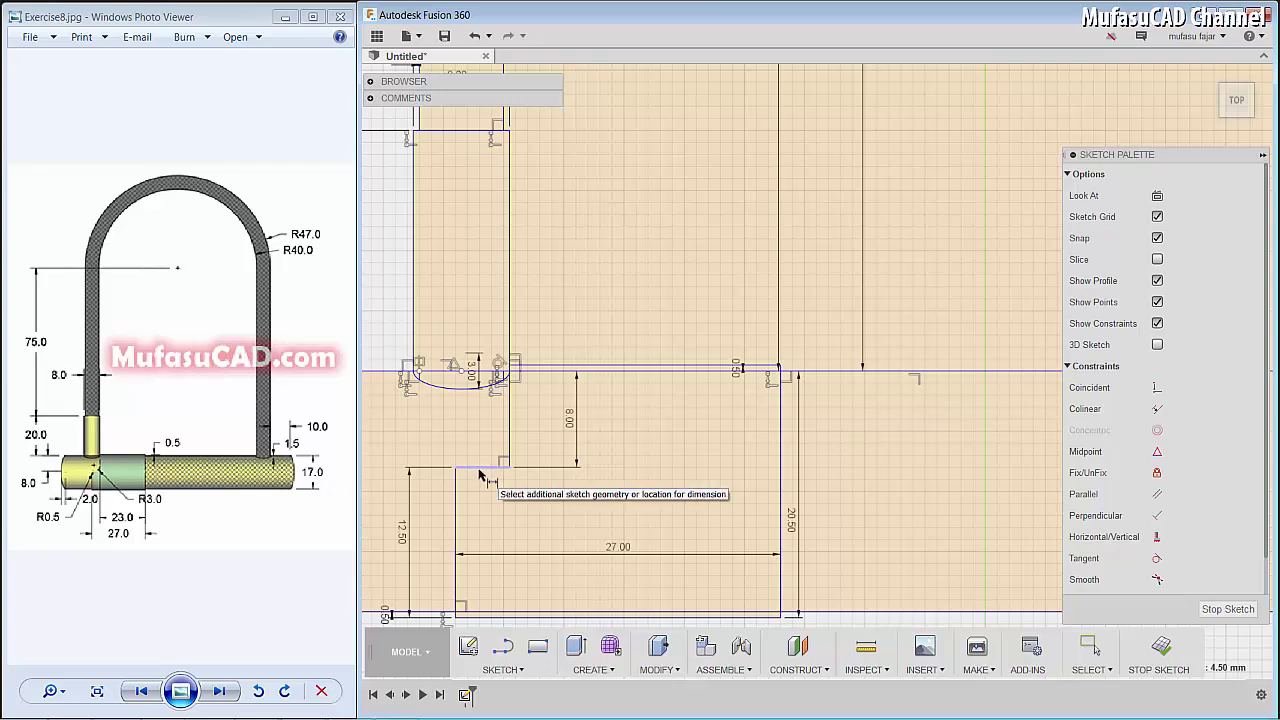
{"action": "left_click", "coordinate": [490, 512]}
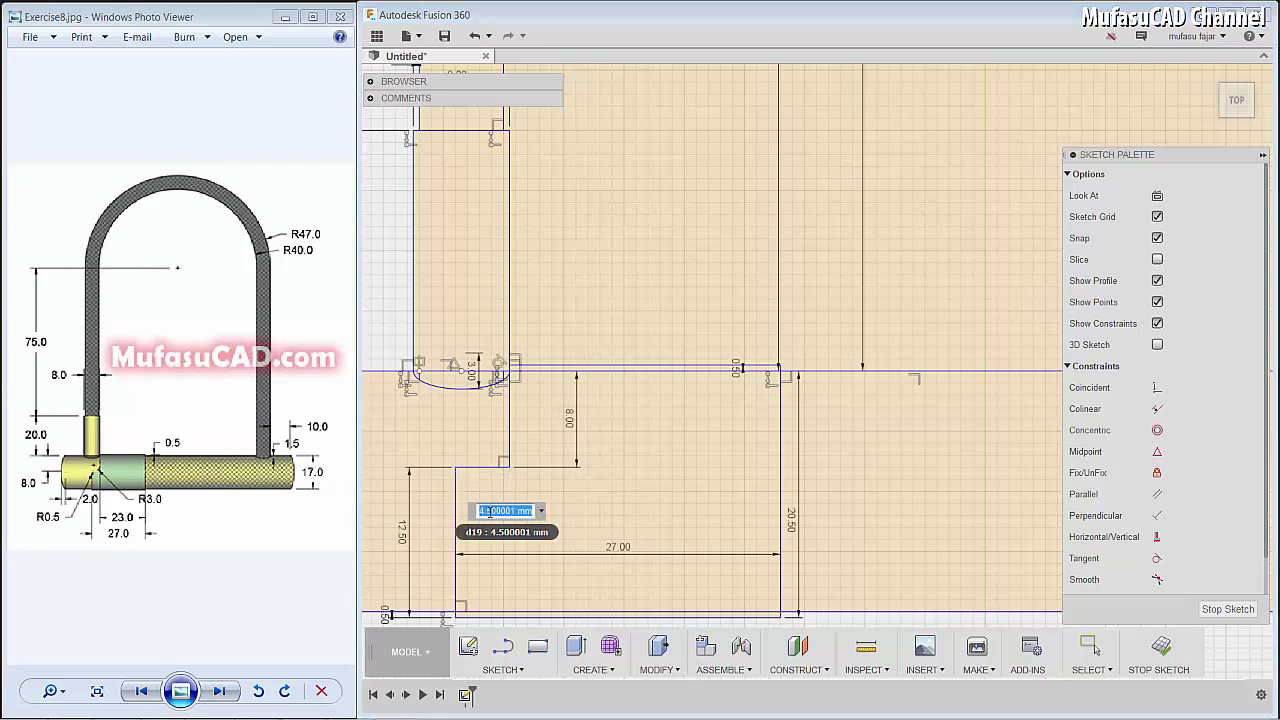
{"action": "type", "text": "4"}
{"action": "key", "text": "Return"}
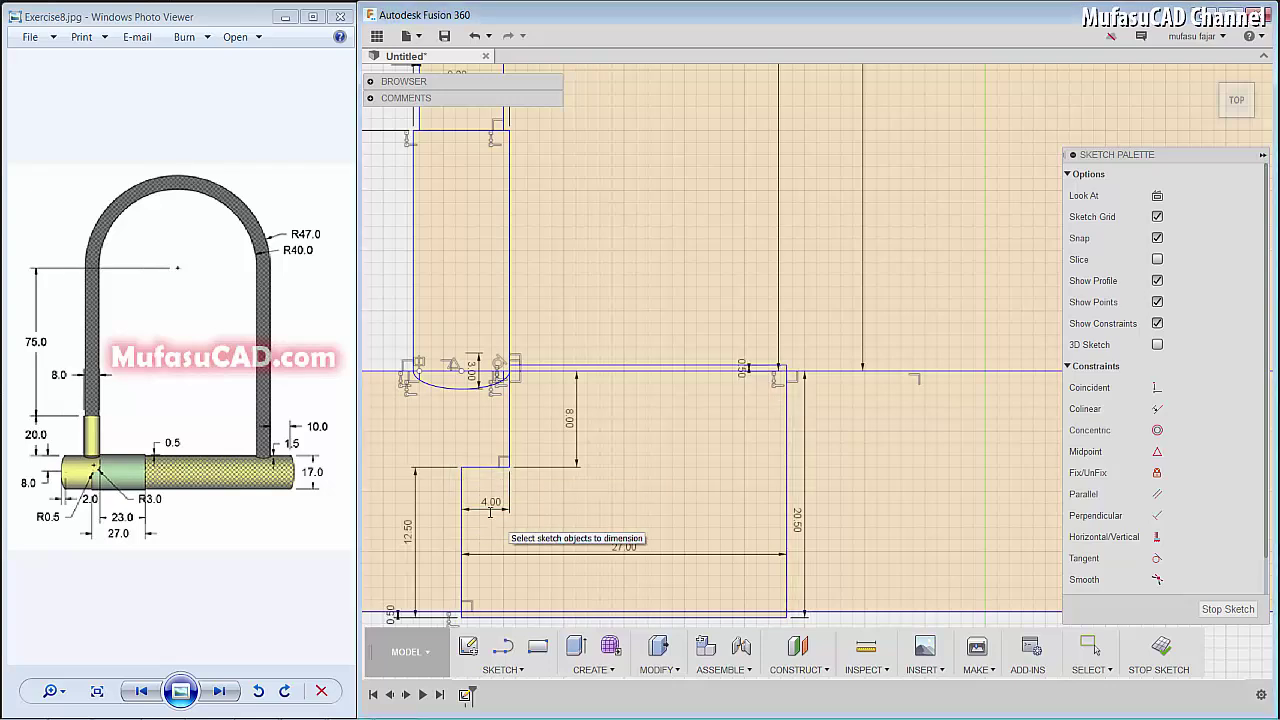
Step: Draw two circles near the crossbar's left end, diameters 3 and 6
{"action": "key", "text": "c"}
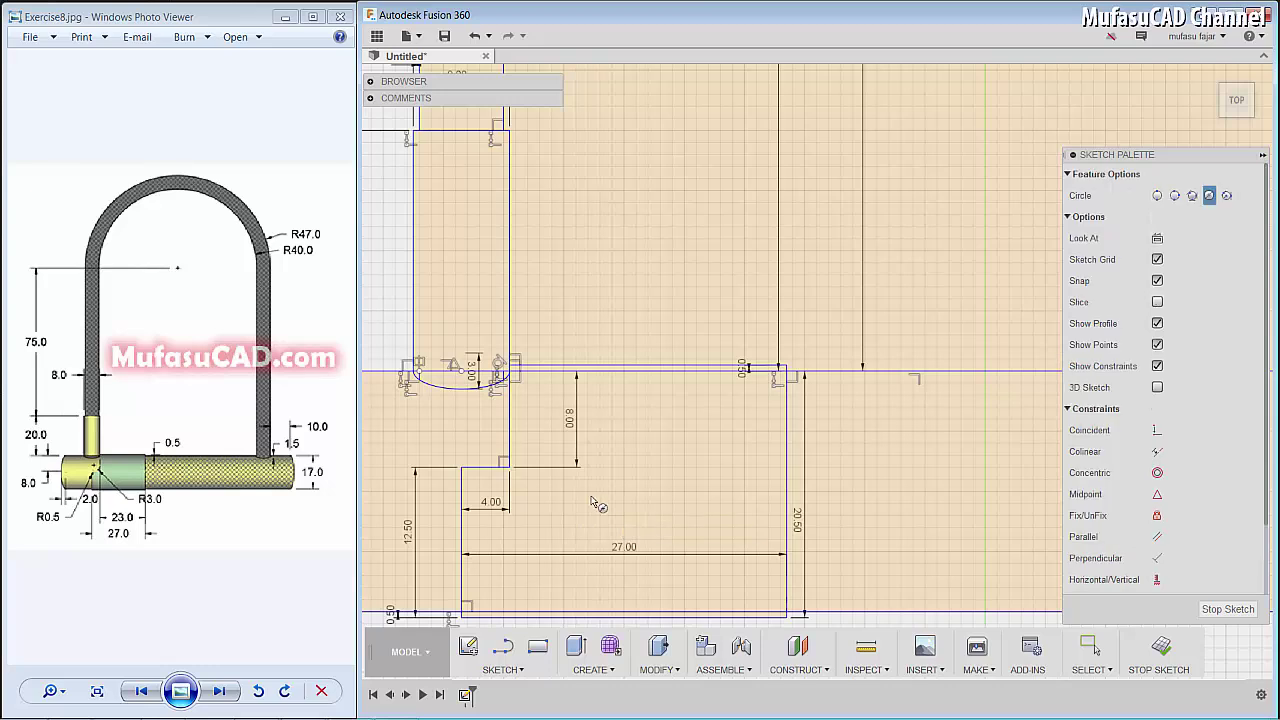
{"action": "left_click", "coordinate": [480, 443]}
{"action": "type", "text": "3"}
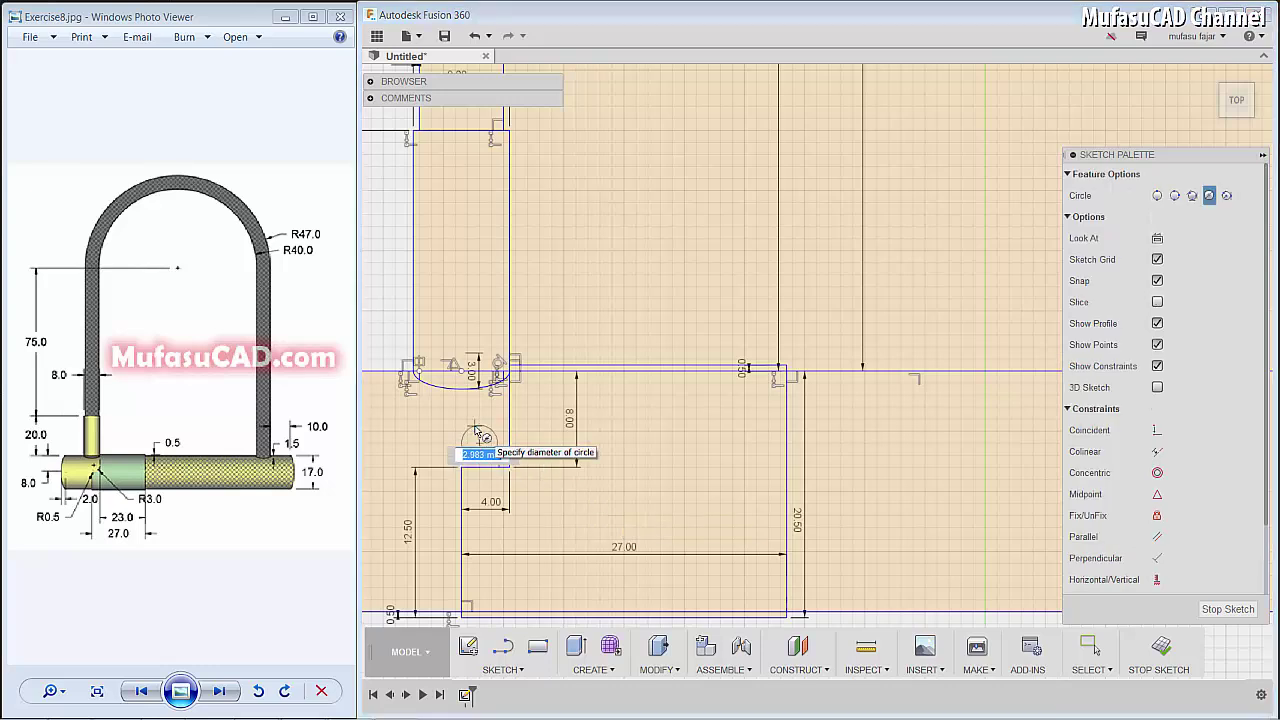
{"action": "key", "text": "Return"}
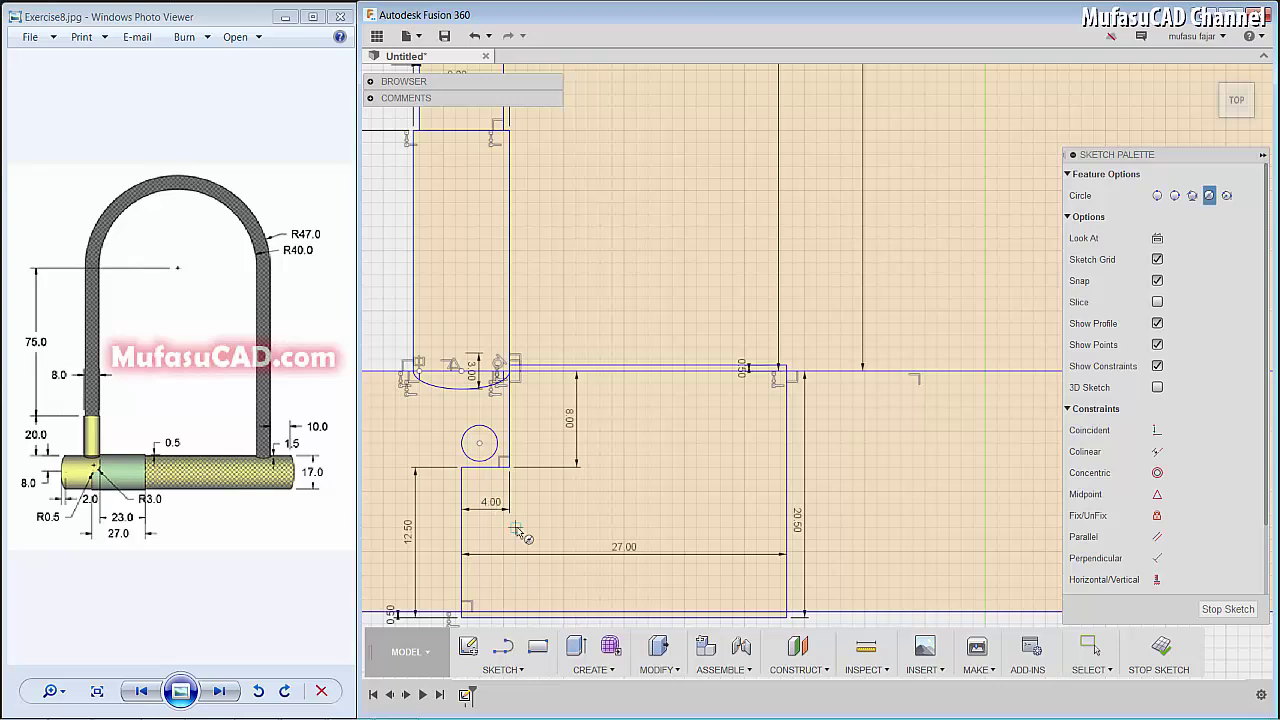
{"action": "left_click", "coordinate": [515, 527]}
{"action": "type", "text": "6"}
{"action": "key", "text": "Return"}
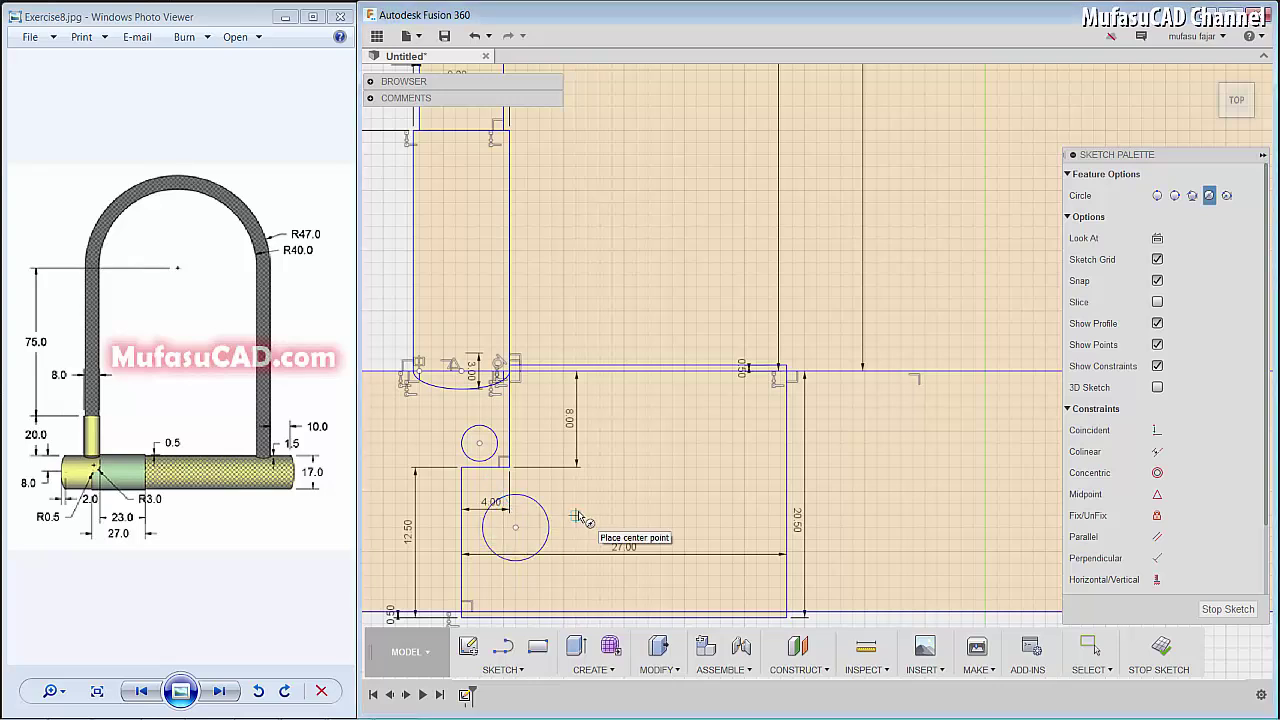
{"action": "key", "text": "Escape"}
Step: Dimension the upper circle to Ø6 and the lower circle to Ø1
{"action": "left_click", "coordinate": [474, 437]}
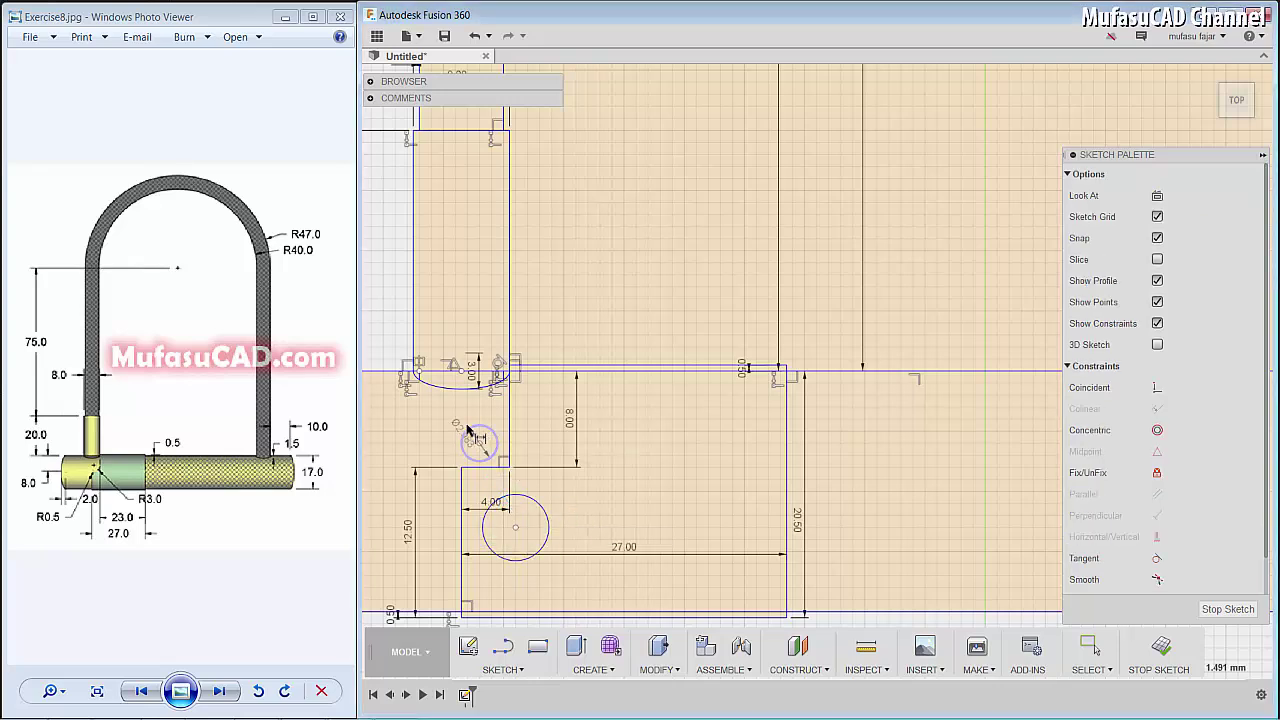
{"action": "left_click", "coordinate": [440, 418]}
{"action": "type", "text": "6"}
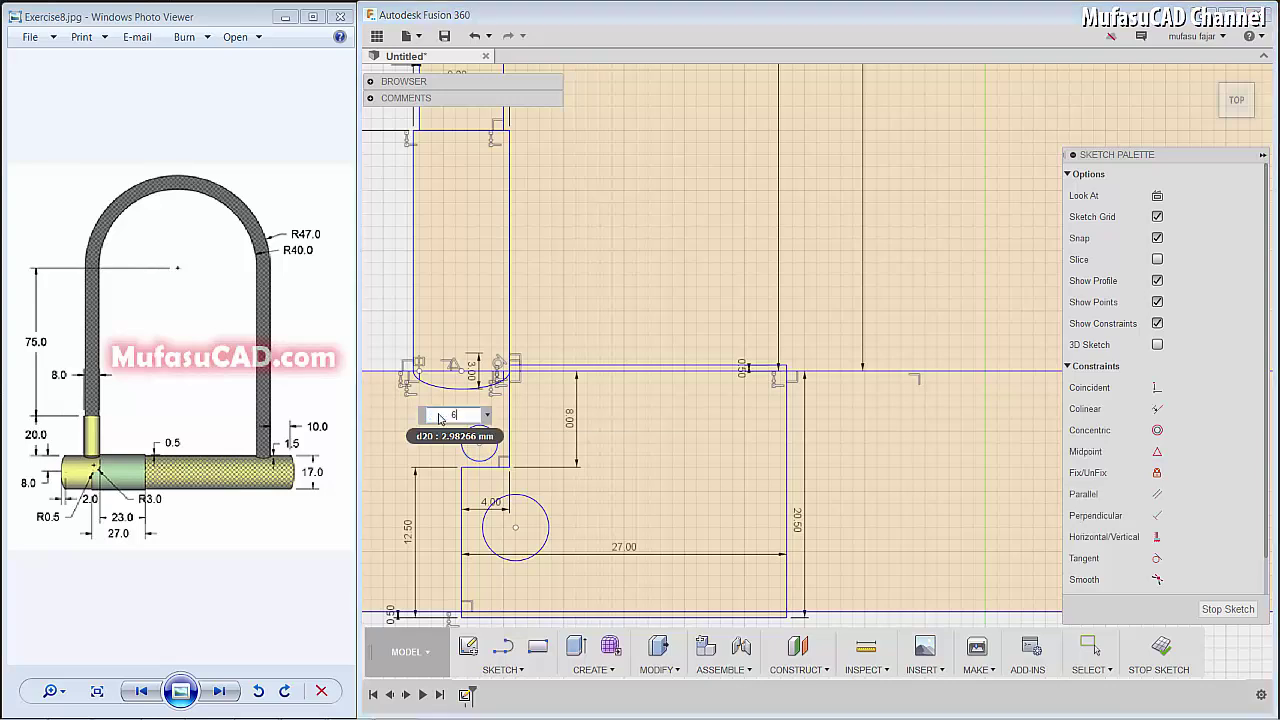
{"action": "key", "text": "Return"}
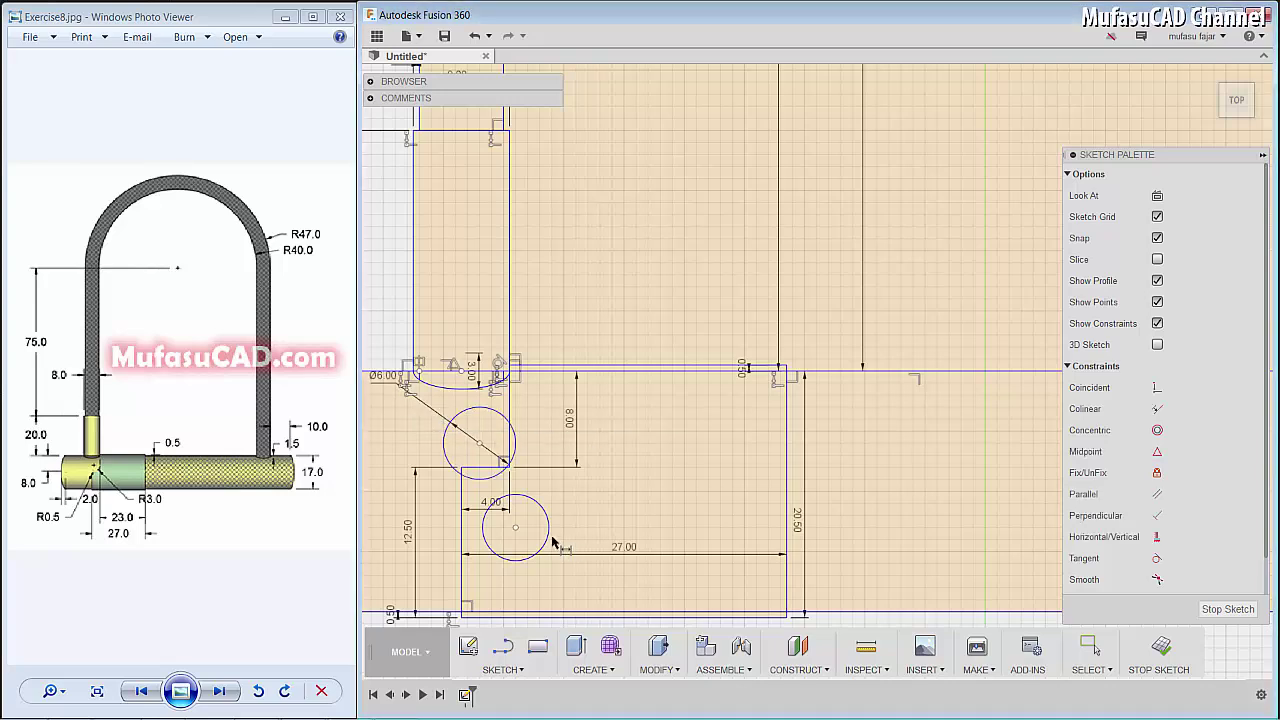
{"action": "left_click", "coordinate": [549, 539]}
{"action": "left_click", "coordinate": [575, 540]}
{"action": "type", "text": "1"}
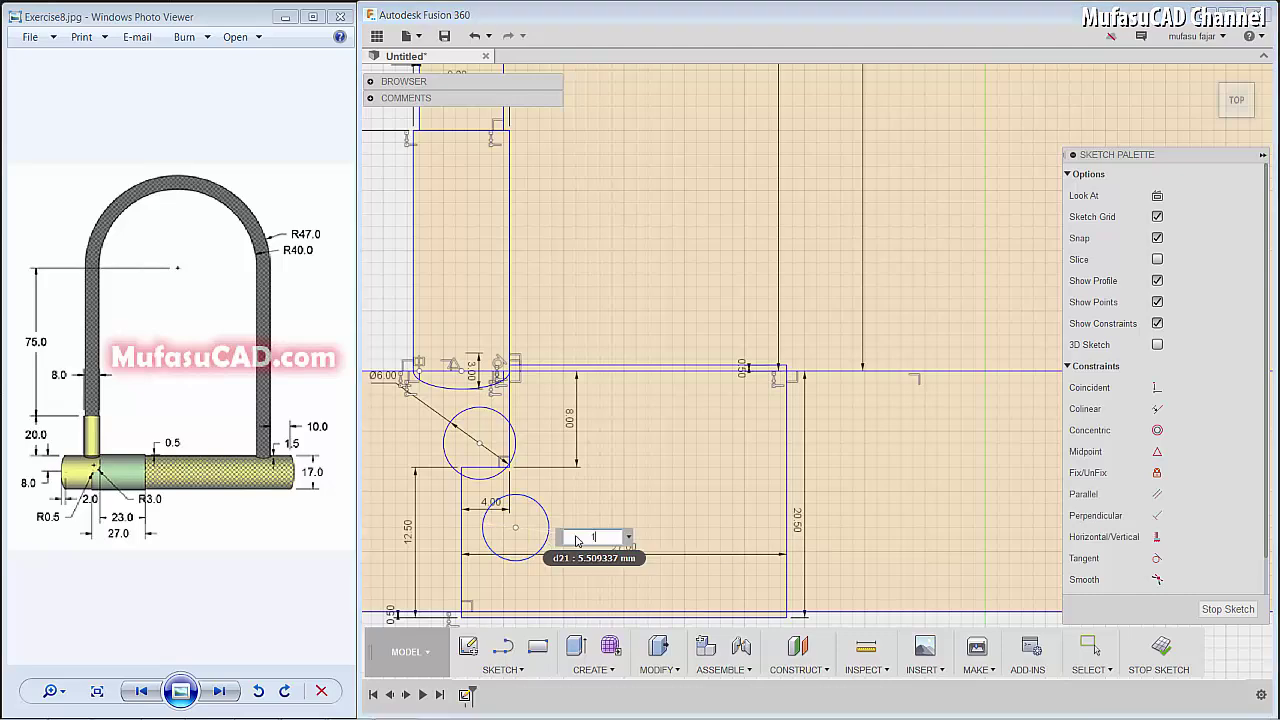
{"action": "key", "text": "Return"}
{"action": "scroll", "coordinate": [515, 525], "scroll_direction": "up", "scroll_amount": 2}
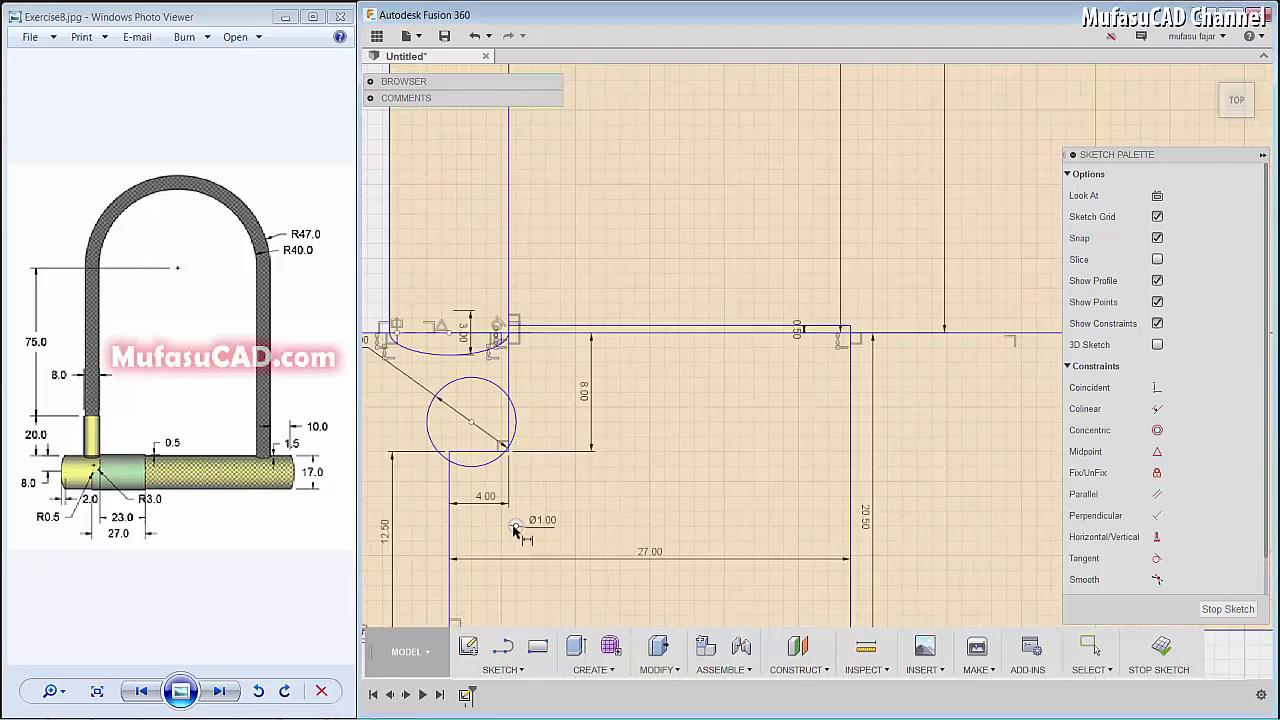
{"action": "scroll", "coordinate": [517, 527], "scroll_direction": "up", "scroll_amount": 2}
{"action": "key", "text": "Escape"}
Step: Make the Ø6 circle tangent to the step corner's vertical and horizontal lines
{"action": "left_click", "coordinate": [516, 527]}
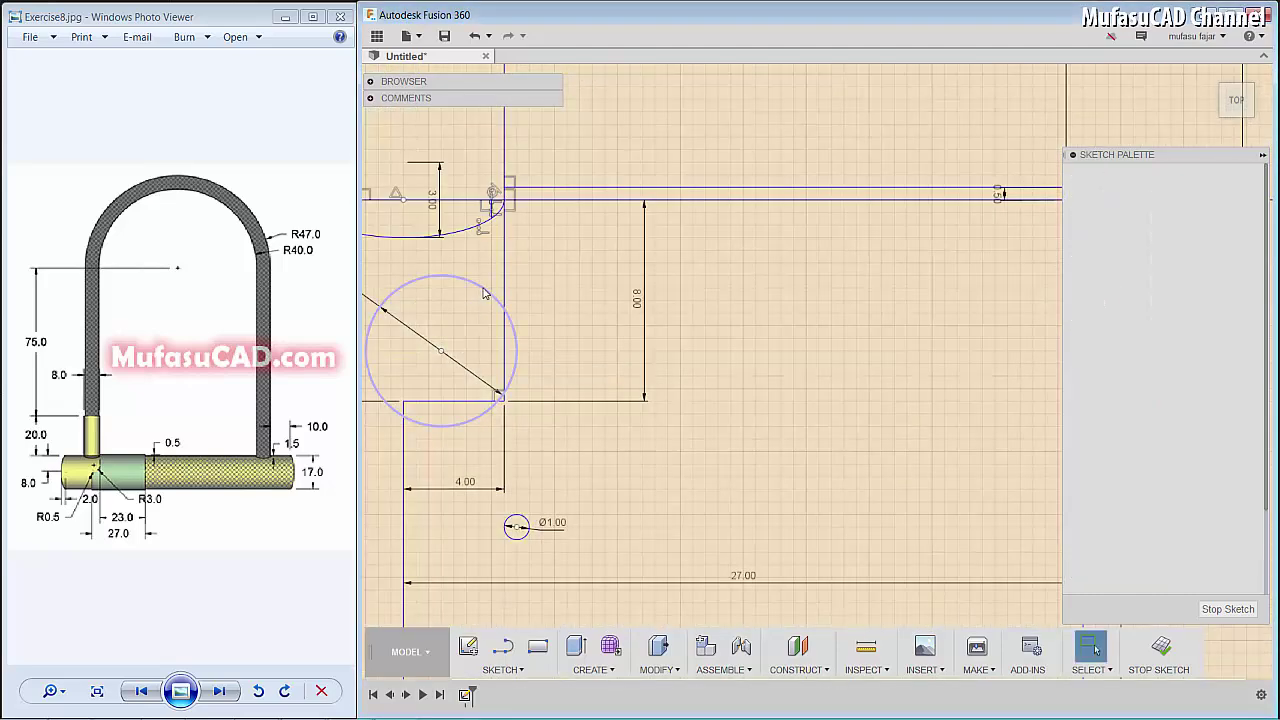
{"action": "left_click_drag", "start_coordinate": [443, 357], "coordinate": [417, 320]}
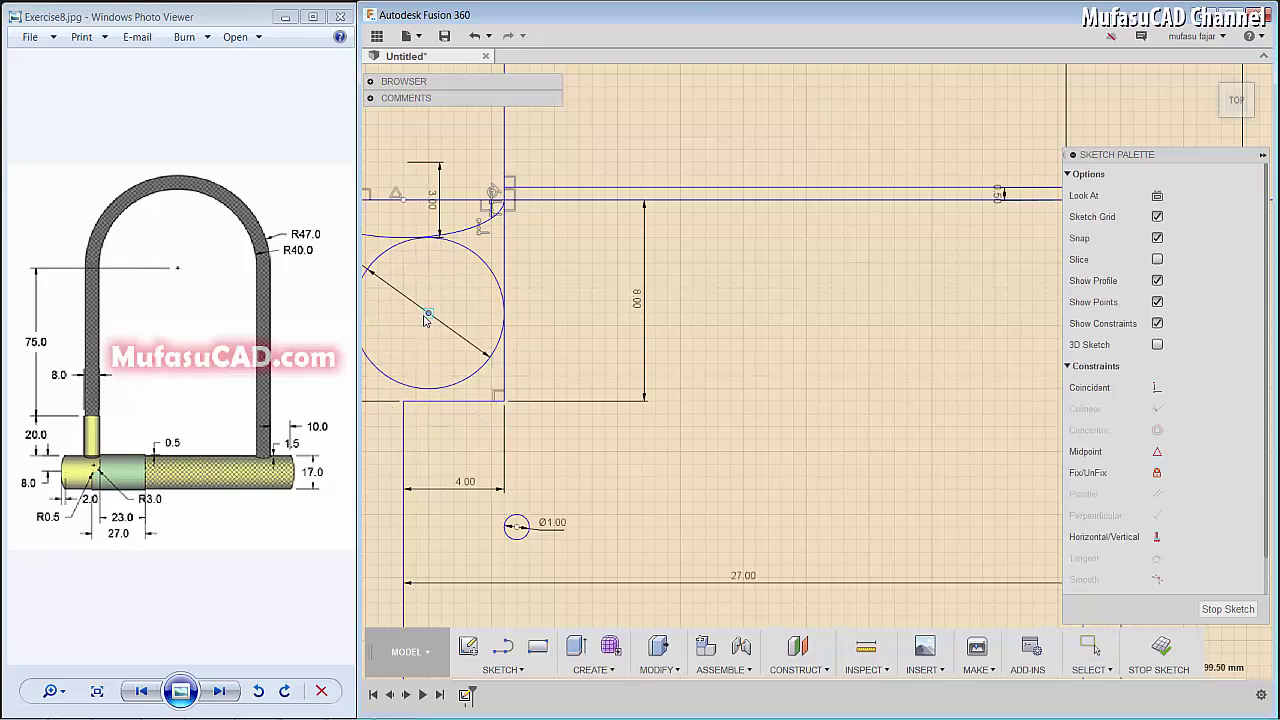
{"action": "left_click", "coordinate": [1157, 559]}
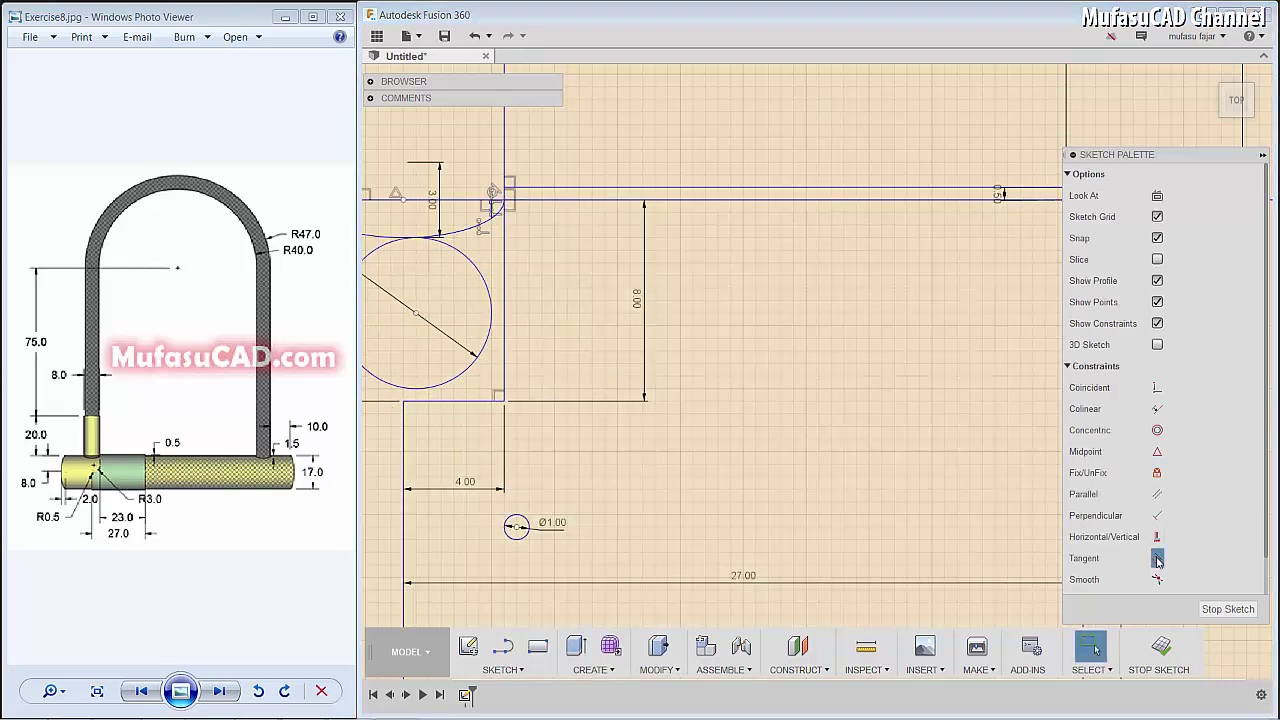
{"action": "left_click", "coordinate": [487, 354]}
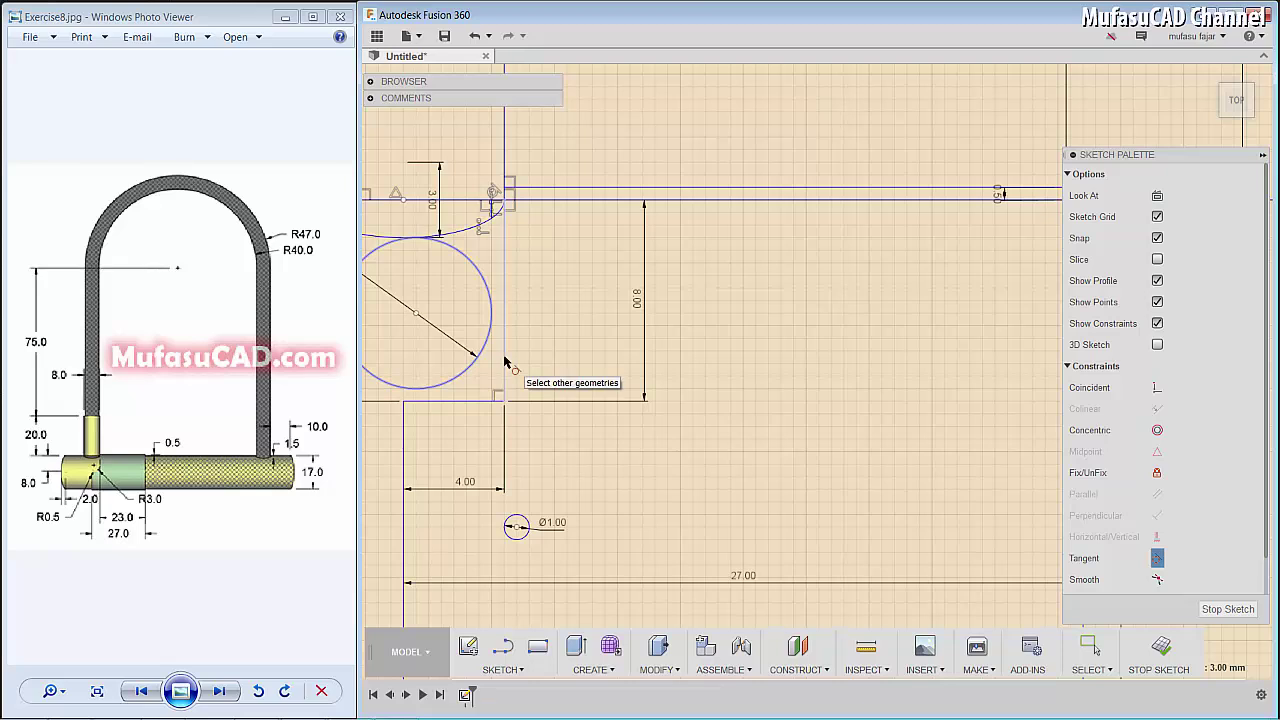
{"action": "left_click", "coordinate": [503, 354]}
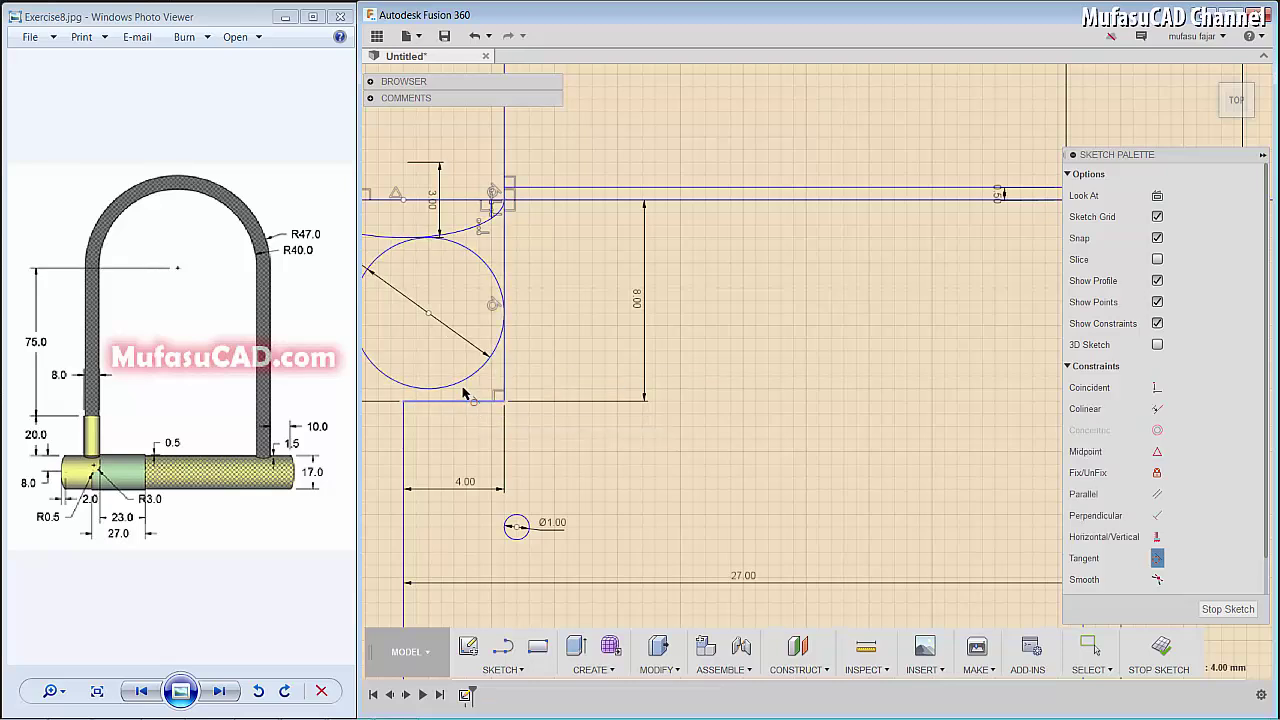
{"action": "left_click", "coordinate": [461, 391]}
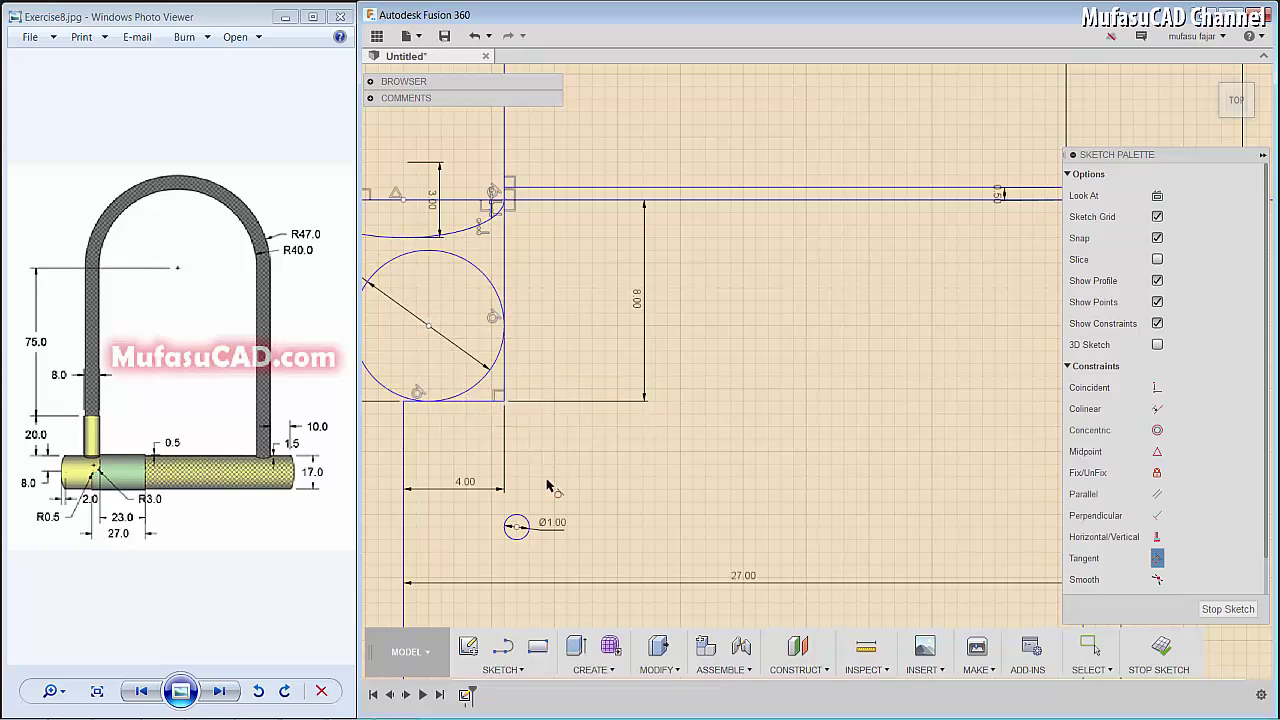
Step: Make the Ø1 circle tangent to the lower-left corner's horizontal and vertical lines
{"action": "left_click", "coordinate": [519, 522]}
{"action": "left_click", "coordinate": [458, 402]}
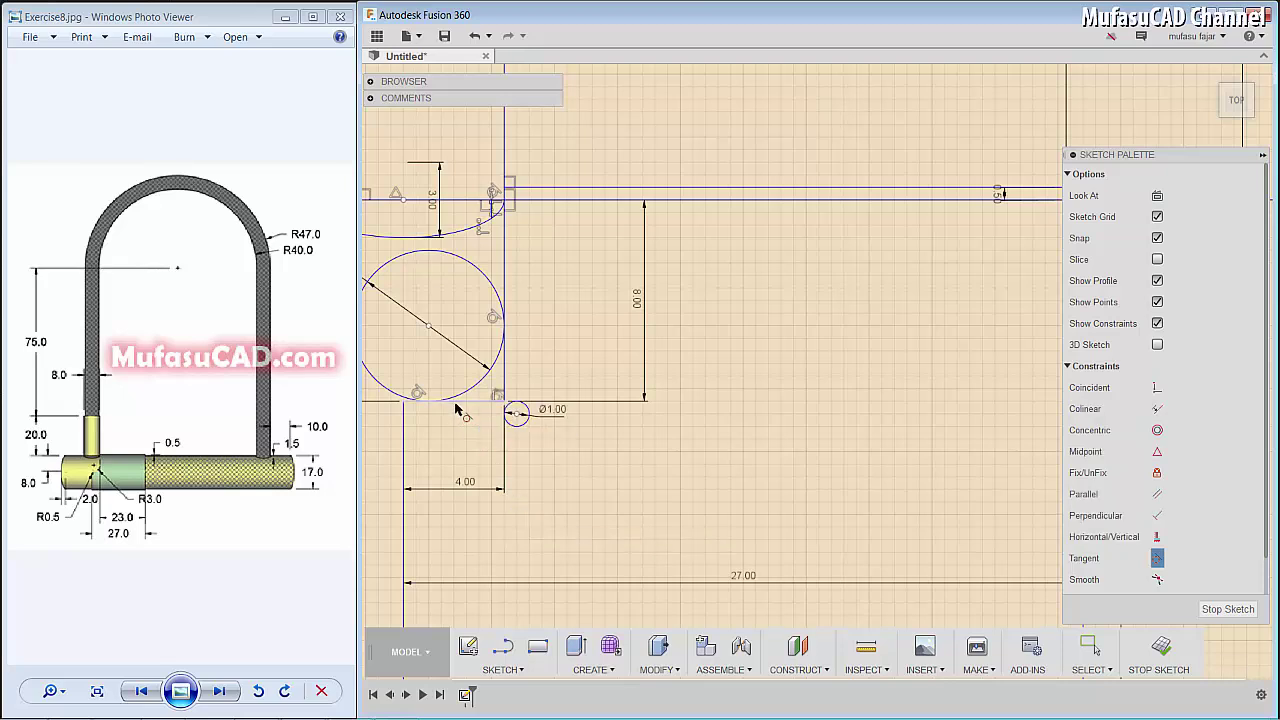
{"action": "left_click", "coordinate": [516, 424]}
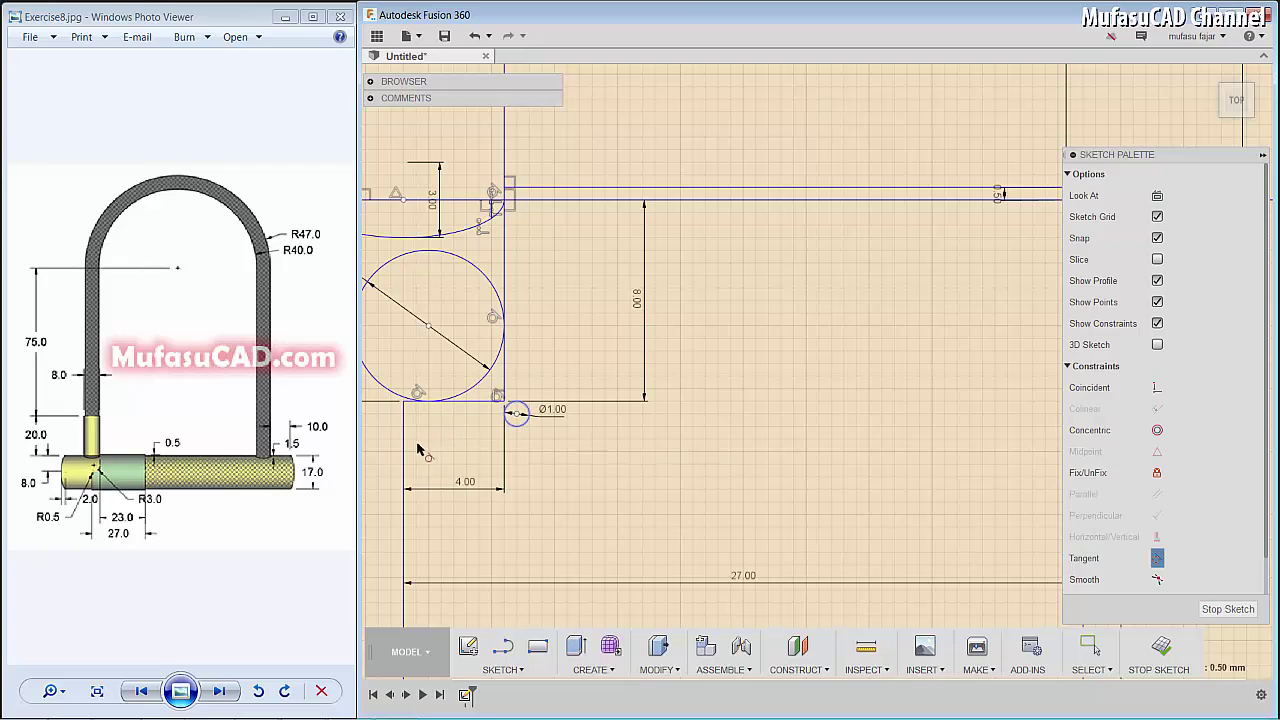
{"action": "left_click", "coordinate": [405, 452]}
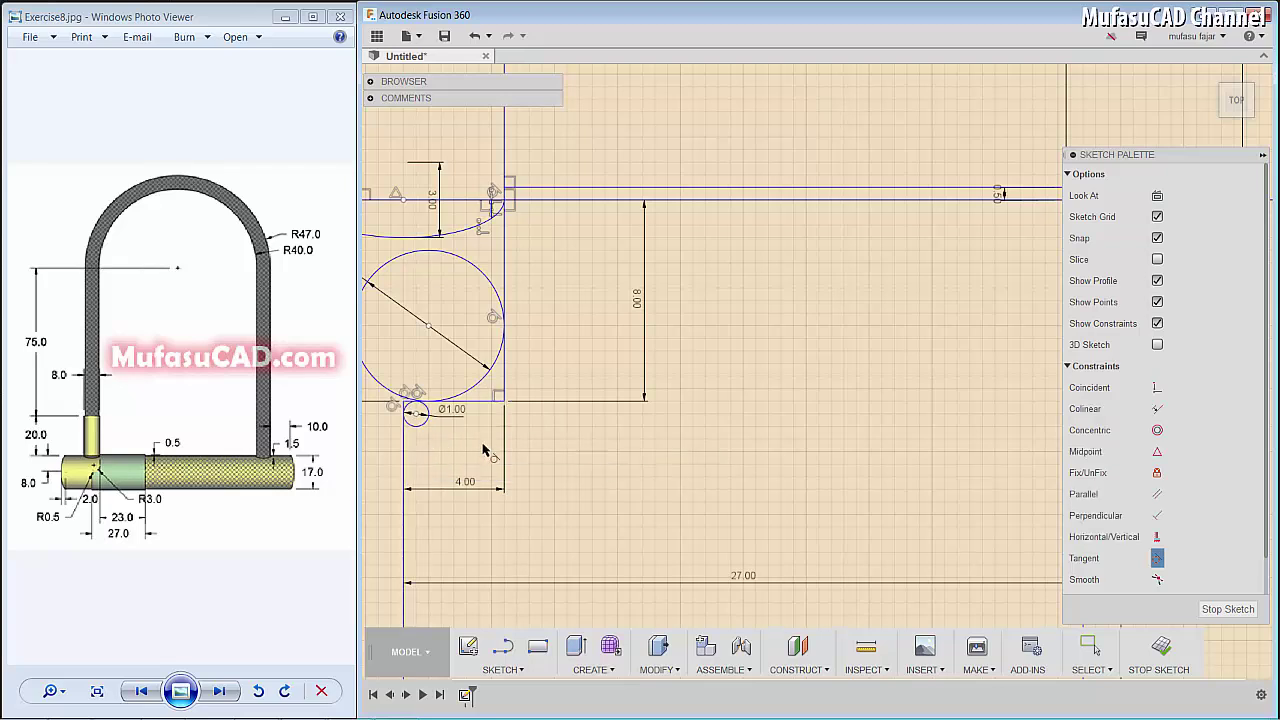
Step: Trim the large and small circles into a corner fillet and remove the leftover horizontal and vertical stubs
{"action": "key", "text": "t"}
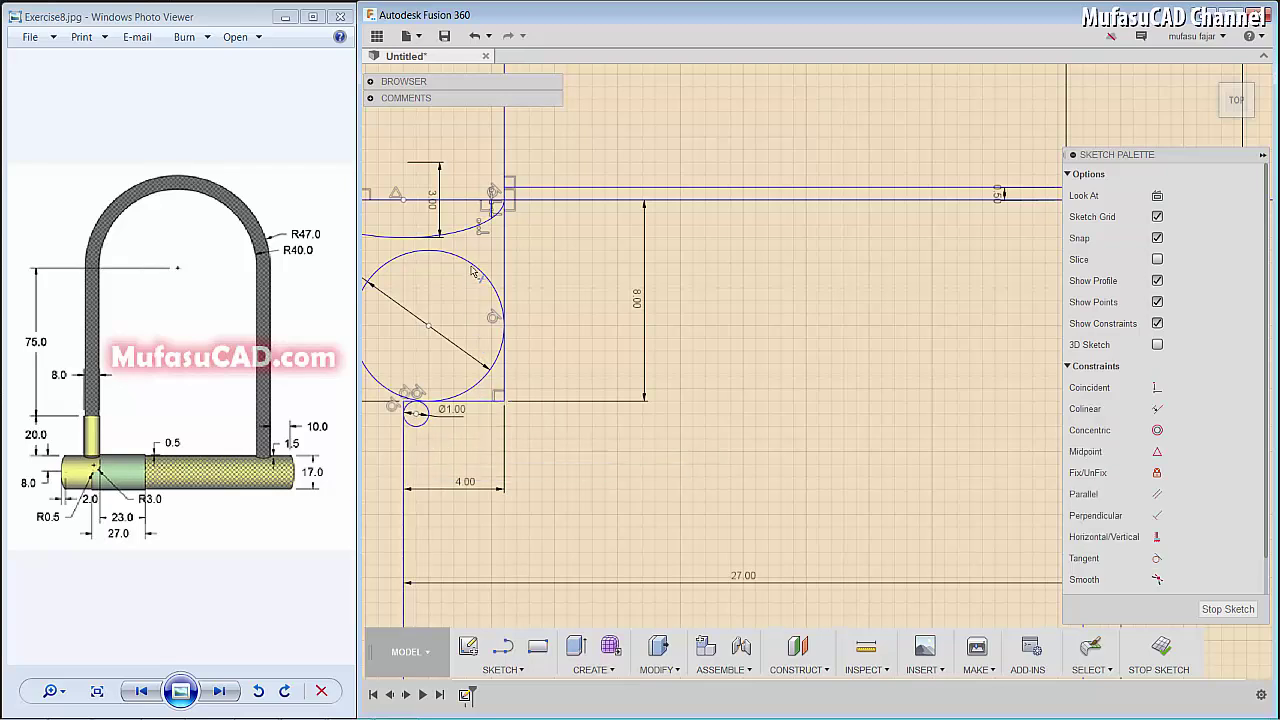
{"action": "left_click", "coordinate": [458, 292]}
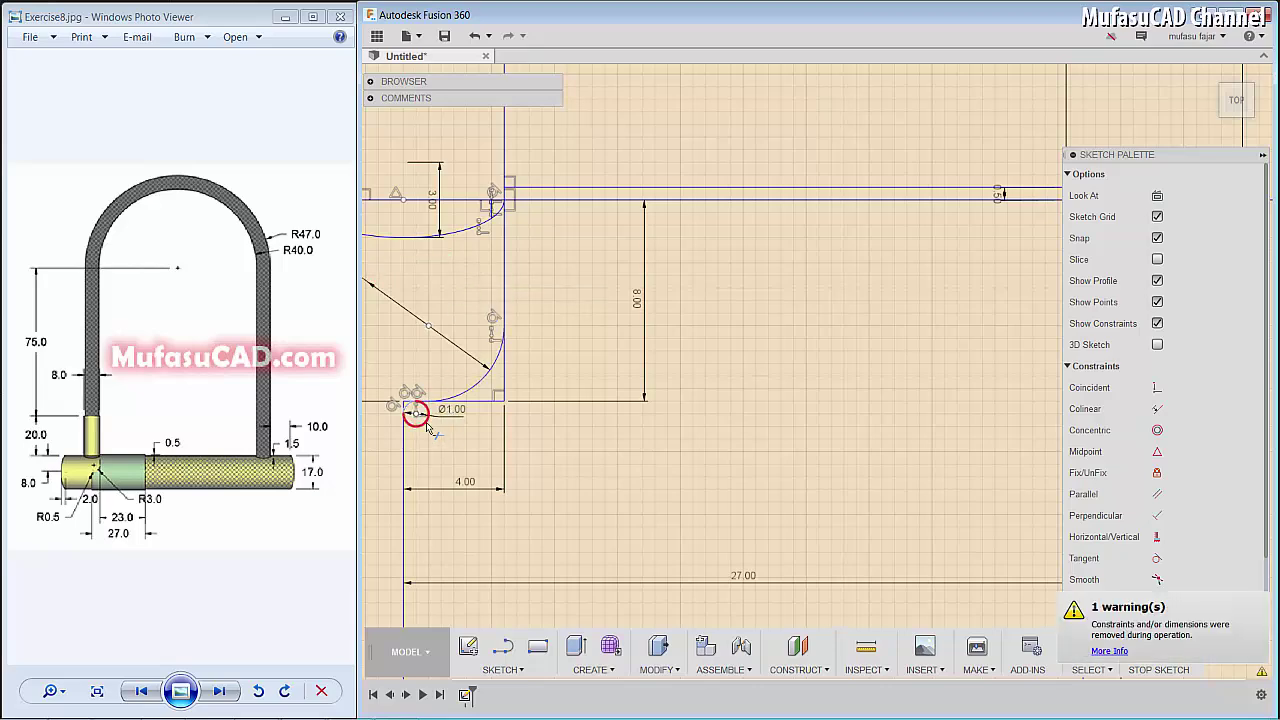
{"action": "scroll", "coordinate": [412, 417], "scroll_direction": "up", "scroll_amount": 2}
{"action": "scroll", "coordinate": [411, 410], "scroll_direction": "up", "scroll_amount": 2}
{"action": "scroll", "coordinate": [410, 402], "scroll_direction": "up", "scroll_amount": 1}
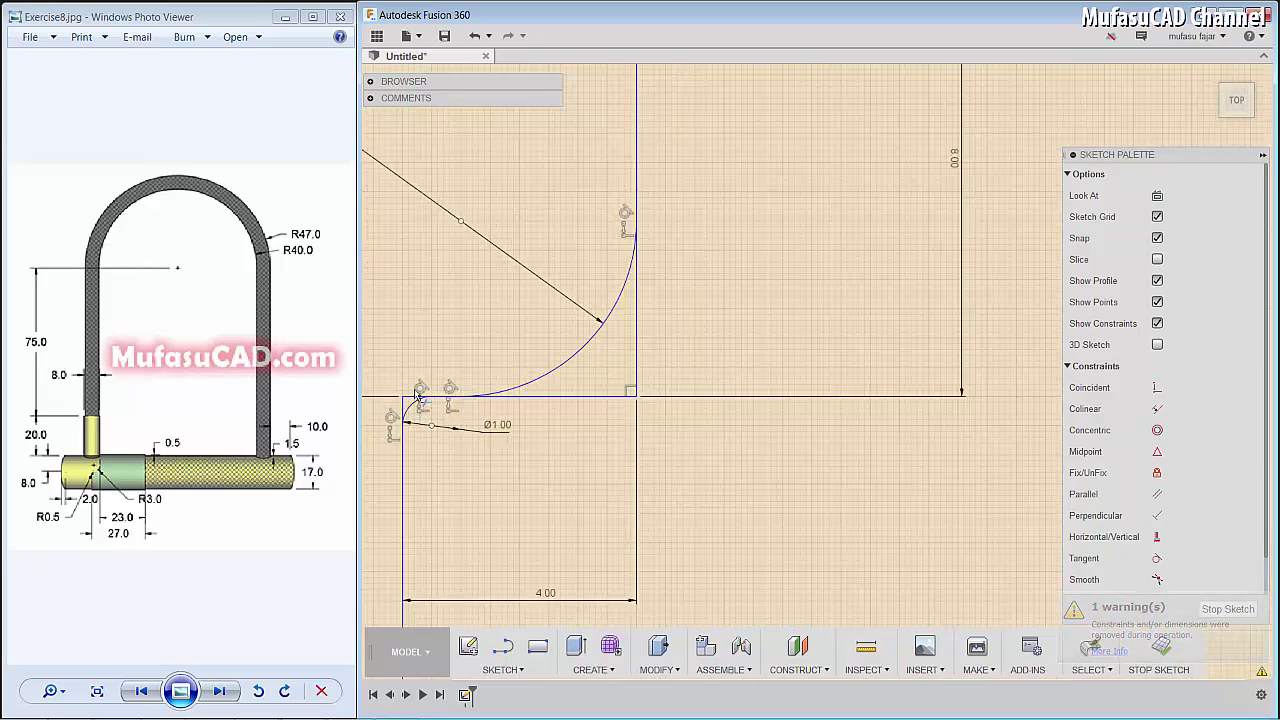
{"action": "left_click", "coordinate": [411, 399]}
{"action": "left_click", "coordinate": [412, 400]}
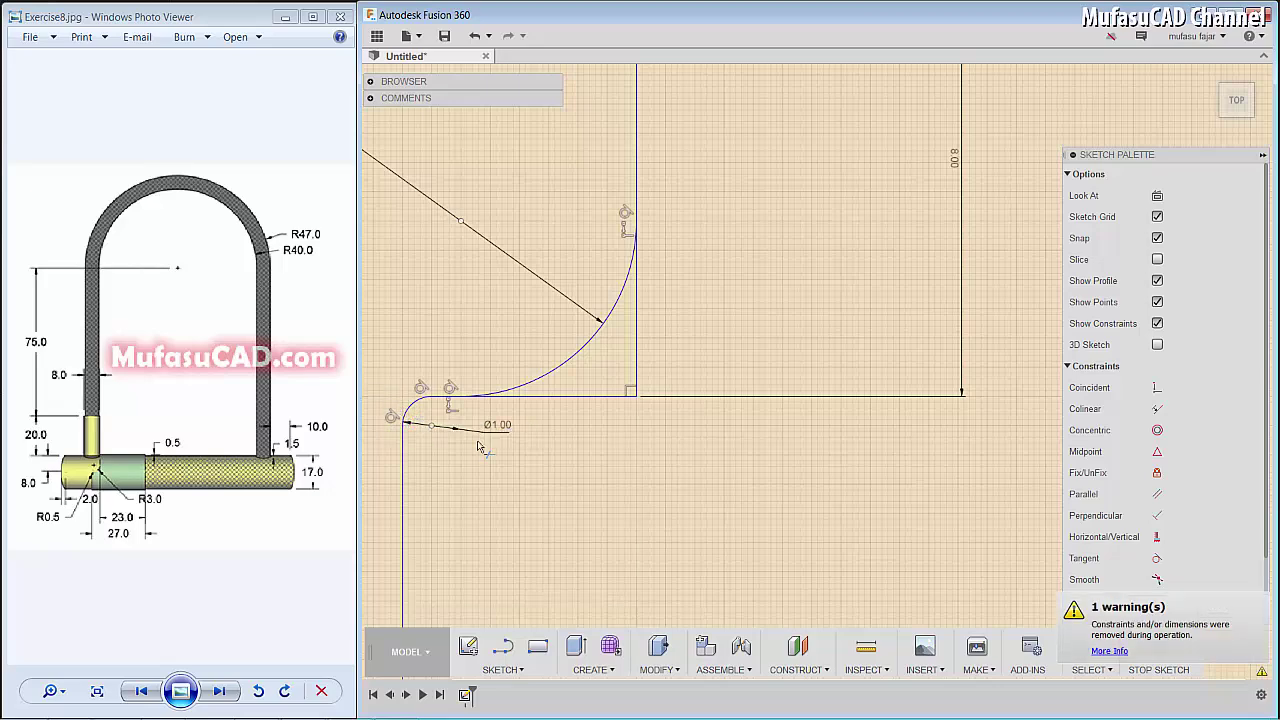
{"action": "left_click", "coordinate": [602, 397]}
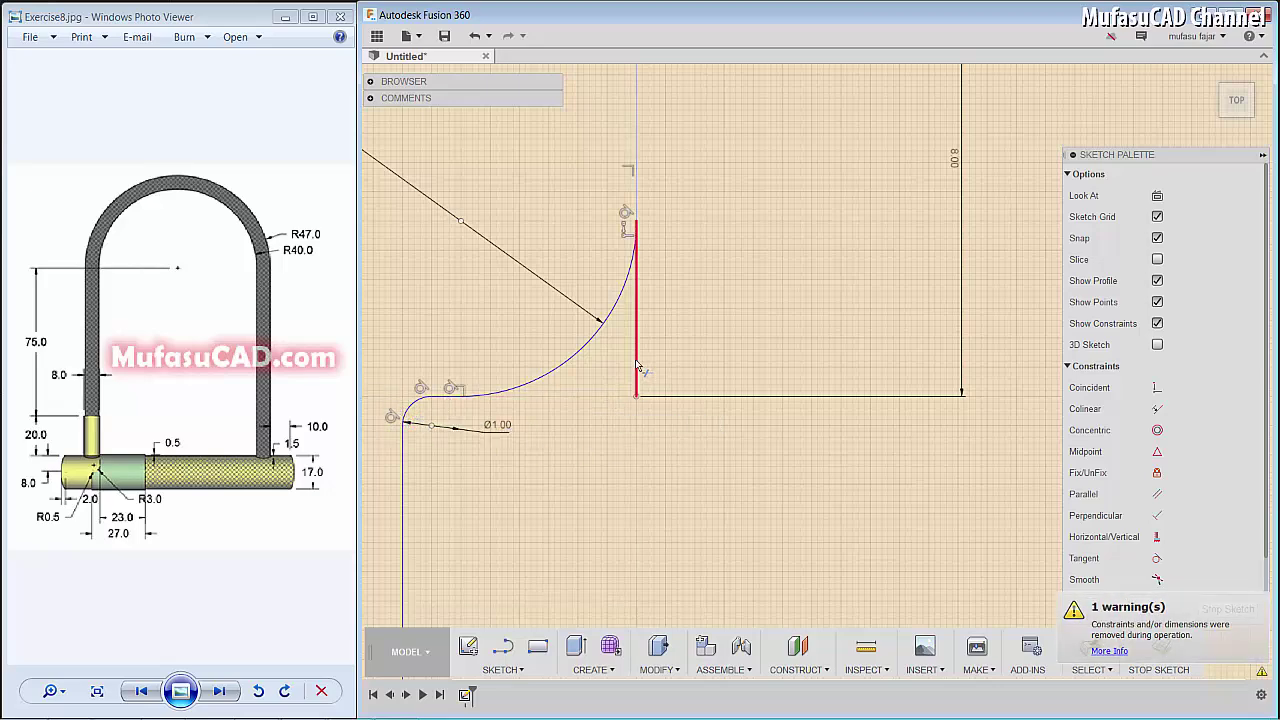
{"action": "left_click", "coordinate": [637, 366]}
Step: Trim away the inner half of the left-end ellipse
{"action": "scroll", "coordinate": [678, 428], "scroll_direction": "down", "scroll_amount": 2}
{"action": "scroll", "coordinate": [678, 435], "scroll_direction": "down", "scroll_amount": 2}
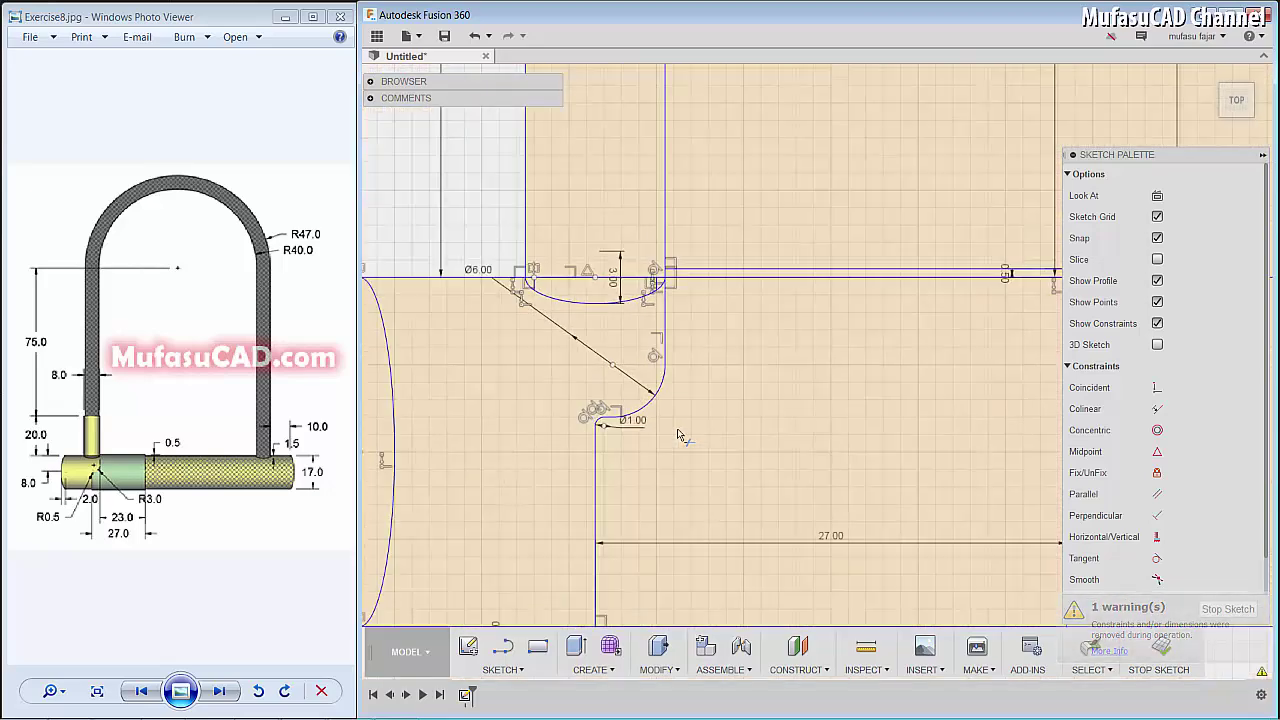
{"action": "scroll", "coordinate": [678, 435], "scroll_direction": "down", "scroll_amount": 2}
{"action": "scroll", "coordinate": [678, 433], "scroll_direction": "down", "scroll_amount": 1}
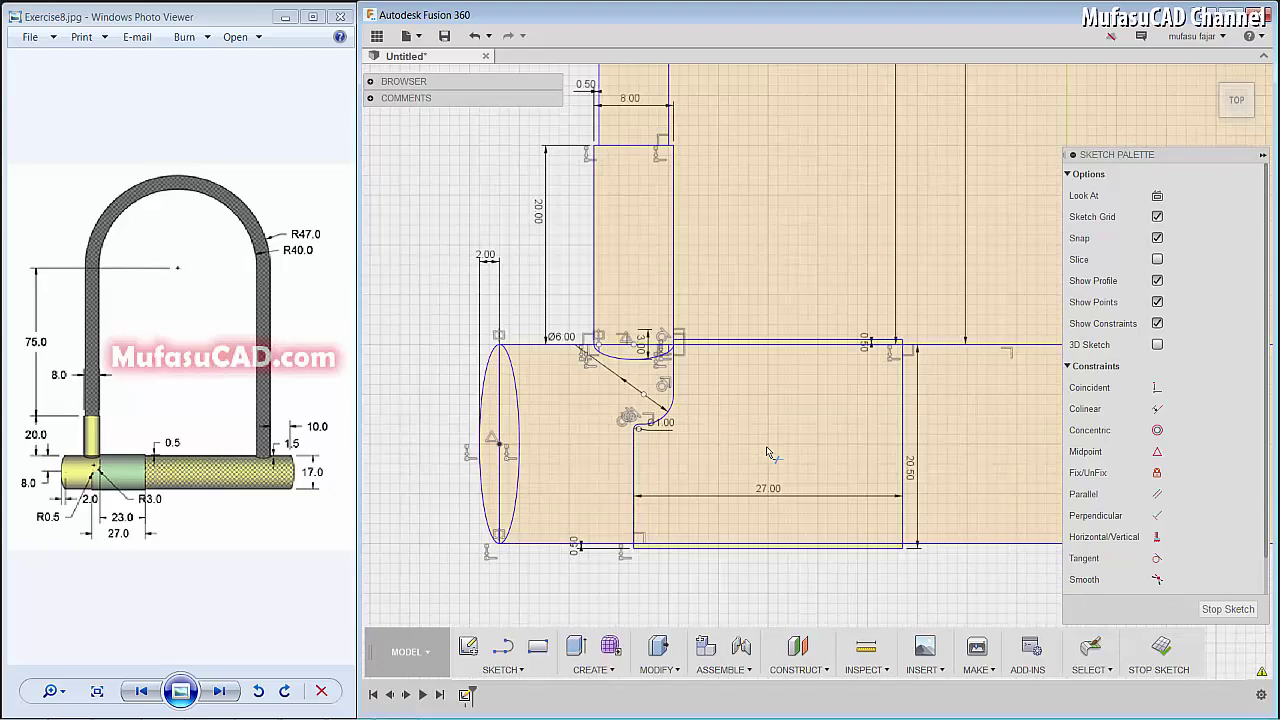
{"action": "scroll", "coordinate": [768, 452], "scroll_direction": "down", "scroll_amount": 2}
{"action": "scroll", "coordinate": [768, 448], "scroll_direction": "down", "scroll_amount": 1}
{"action": "scroll", "coordinate": [767, 445], "scroll_direction": "down", "scroll_amount": 1}
{"action": "scroll", "coordinate": [766, 441], "scroll_direction": "down", "scroll_amount": 1}
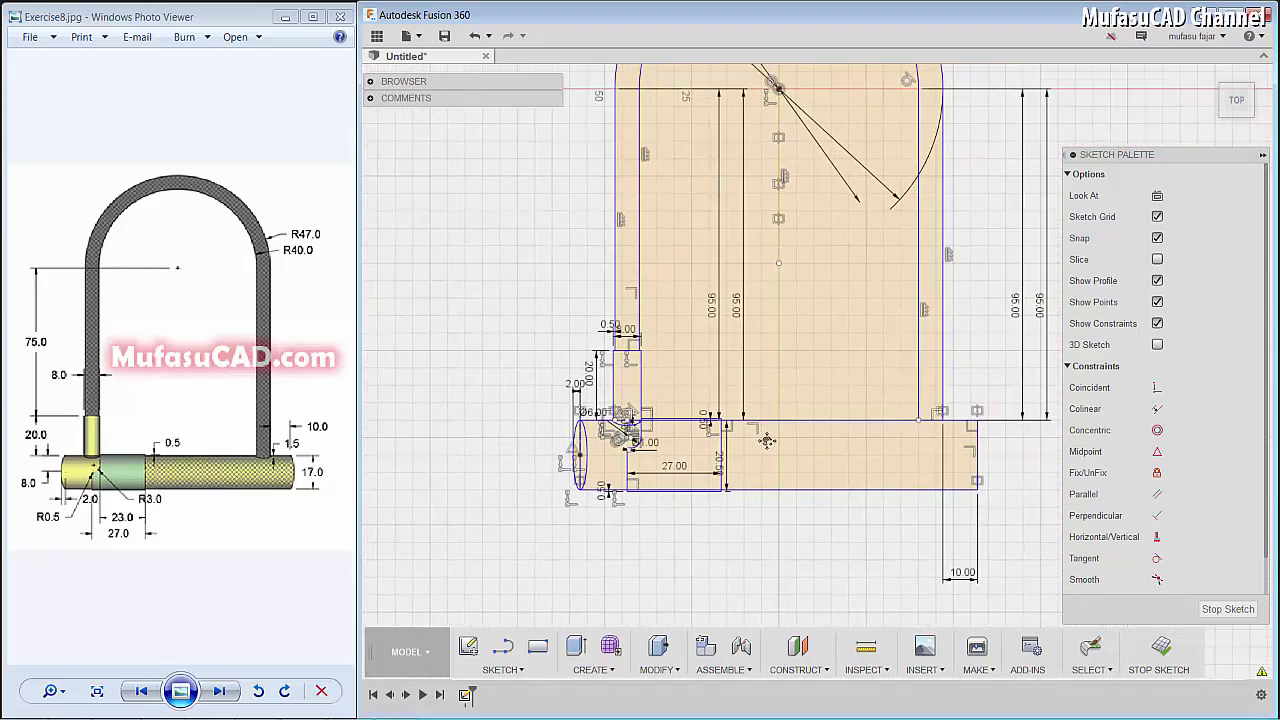
{"action": "scroll", "coordinate": [766, 441], "scroll_direction": "up", "scroll_amount": 2}
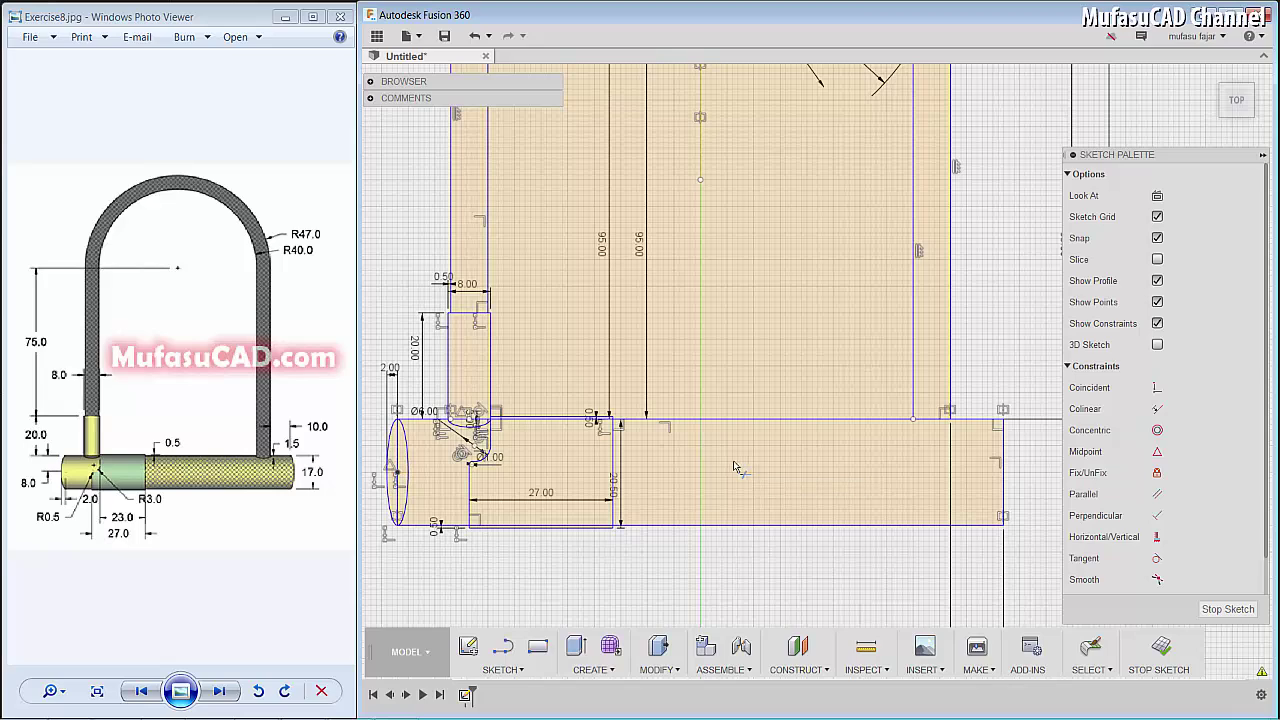
{"action": "scroll", "coordinate": [742, 467], "scroll_direction": "up", "scroll_amount": 2}
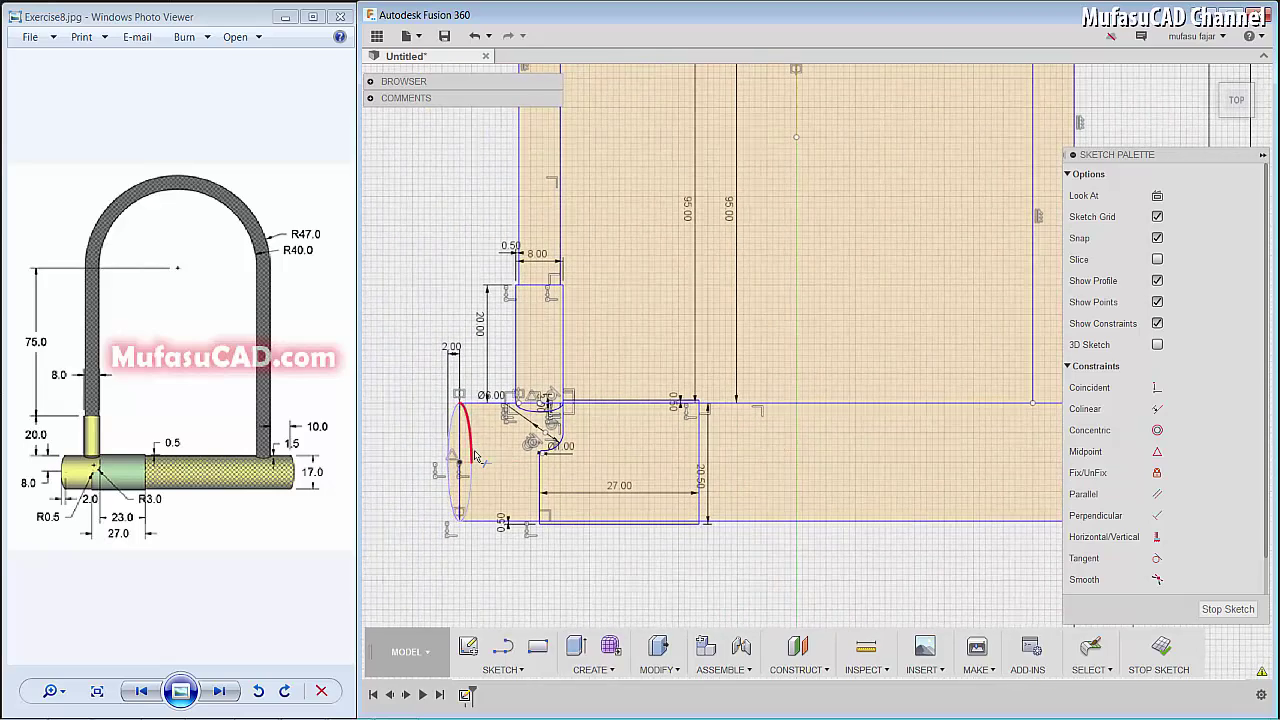
{"action": "left_click", "coordinate": [476, 457]}
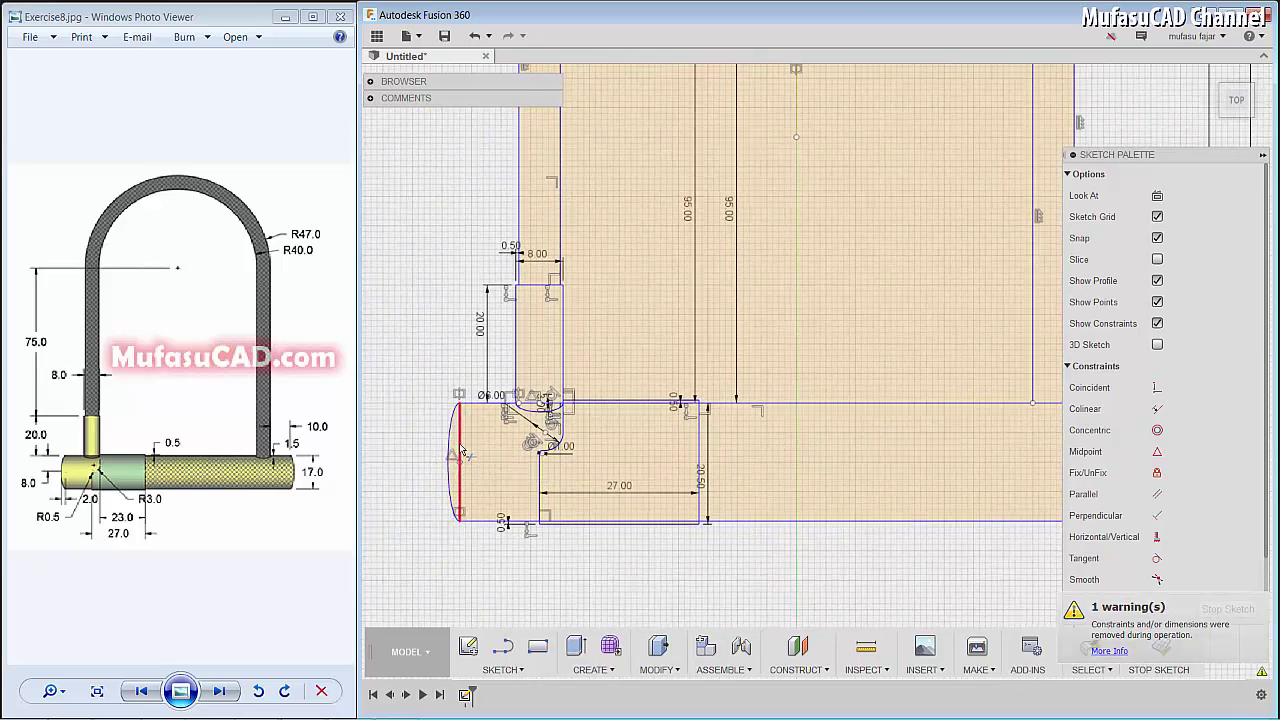
Step: Start a sketch Mirror with the left-end arc selected as the object to mirror
{"action": "scroll", "coordinate": [750, 448], "scroll_direction": "down", "scroll_amount": 3}
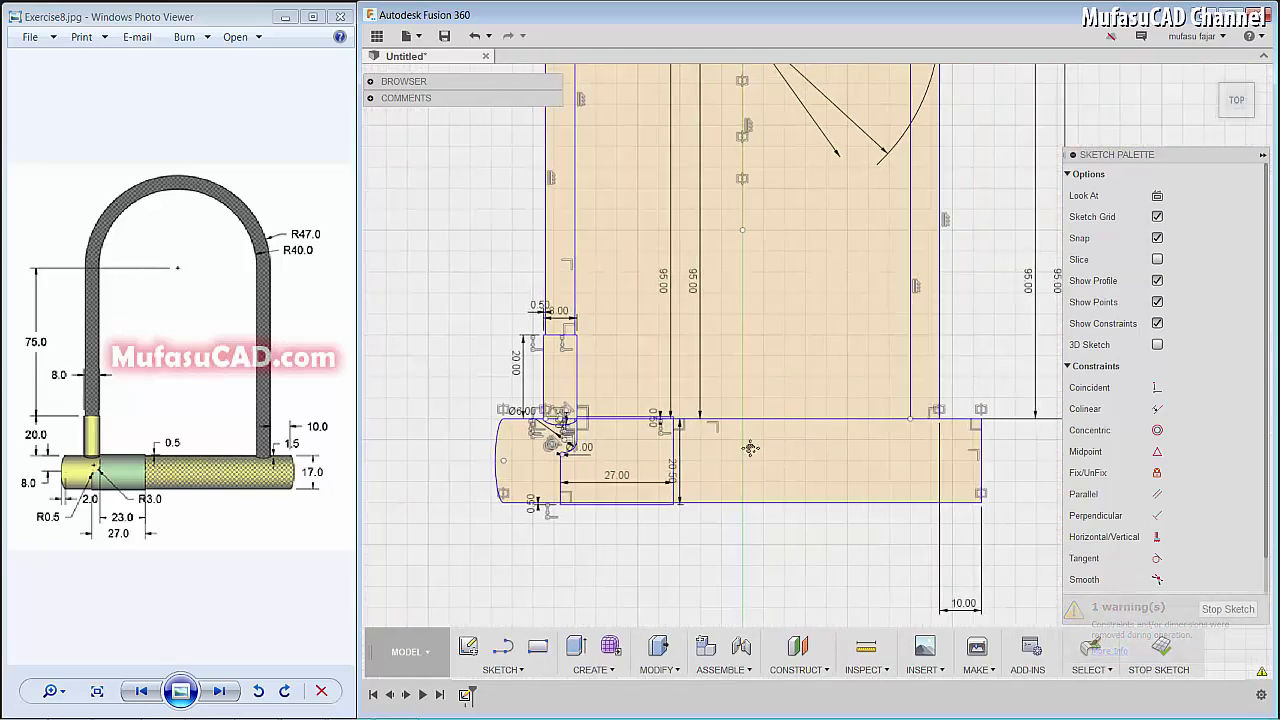
{"action": "middle_click_drag", "start_coordinate": [750, 448], "coordinate": [678, 472]}
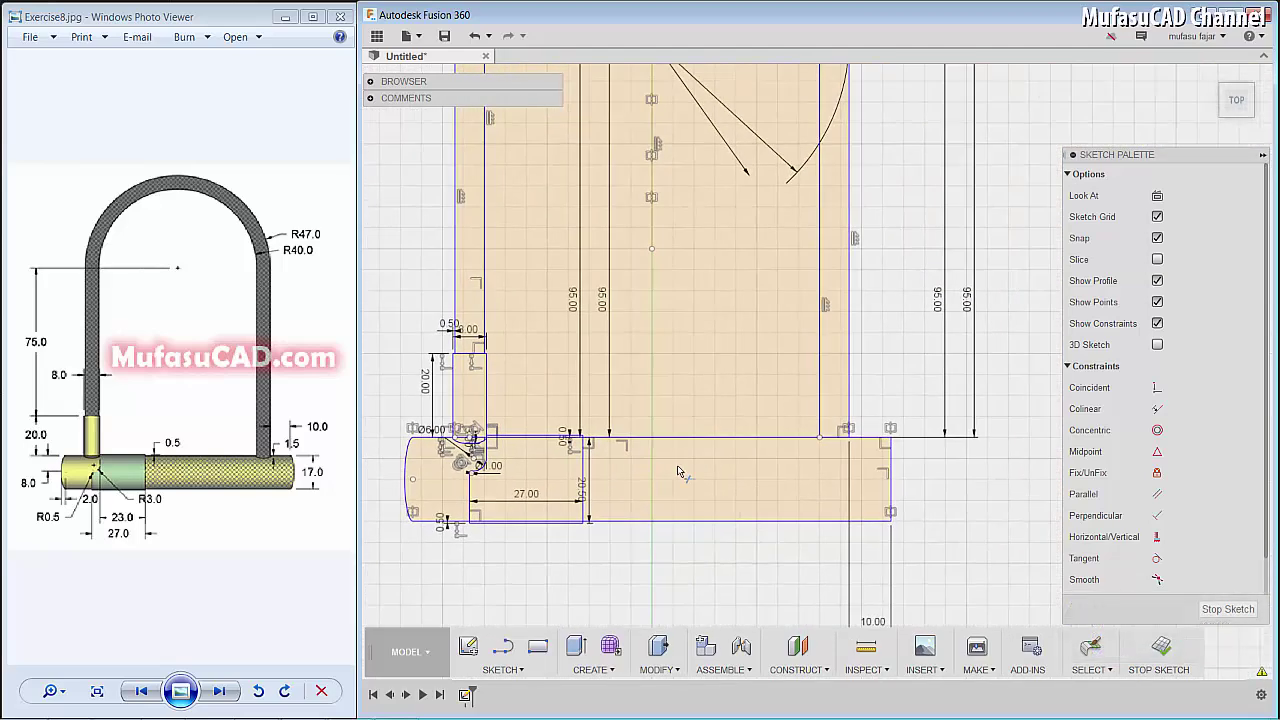
{"action": "left_click", "coordinate": [503, 669]}
{"action": "left_click", "coordinate": [472, 561]}
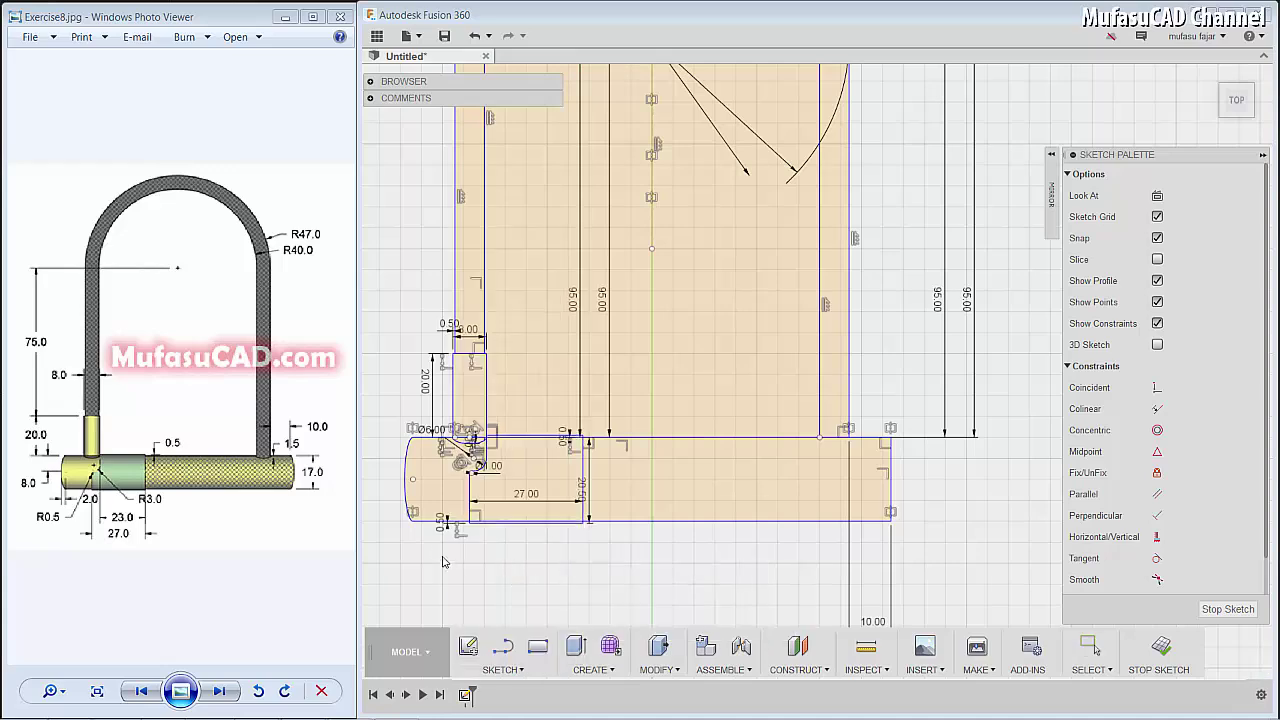
{"action": "left_click", "coordinate": [405, 478]}
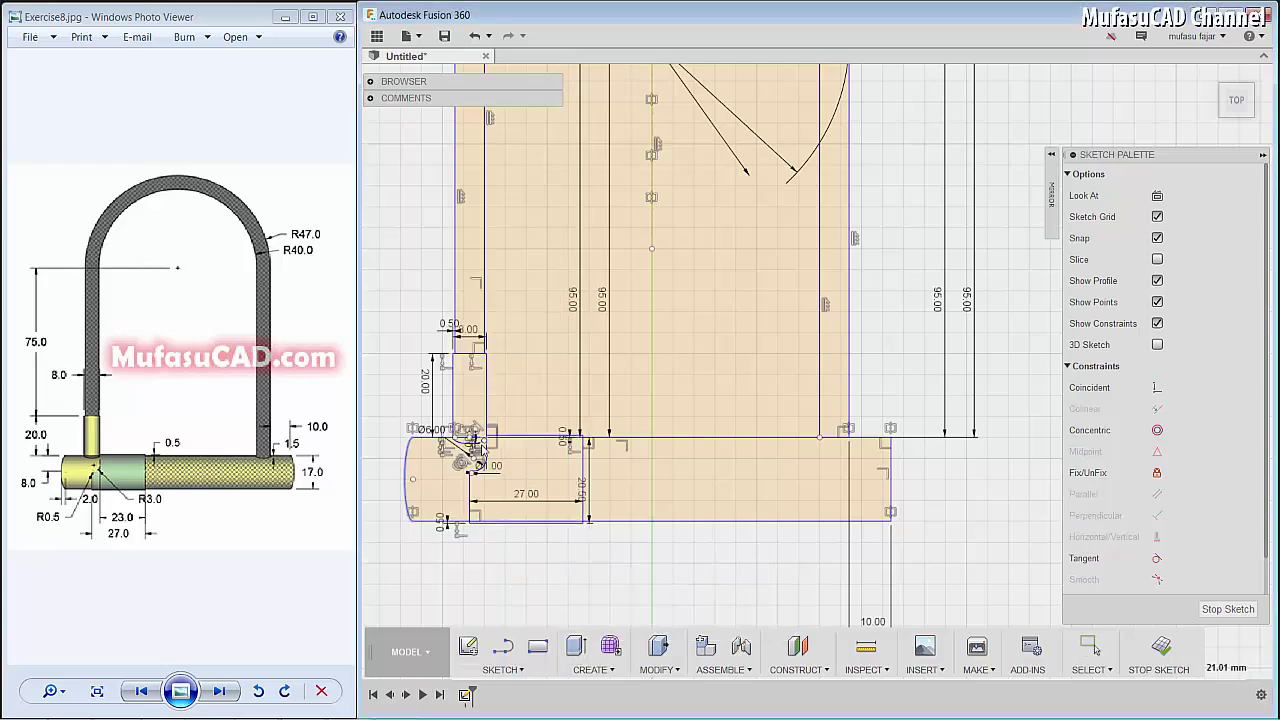
{"action": "scroll", "coordinate": [478, 446], "scroll_direction": "up", "scroll_amount": 1}
{"action": "scroll", "coordinate": [470, 447], "scroll_direction": "up", "scroll_amount": 1}
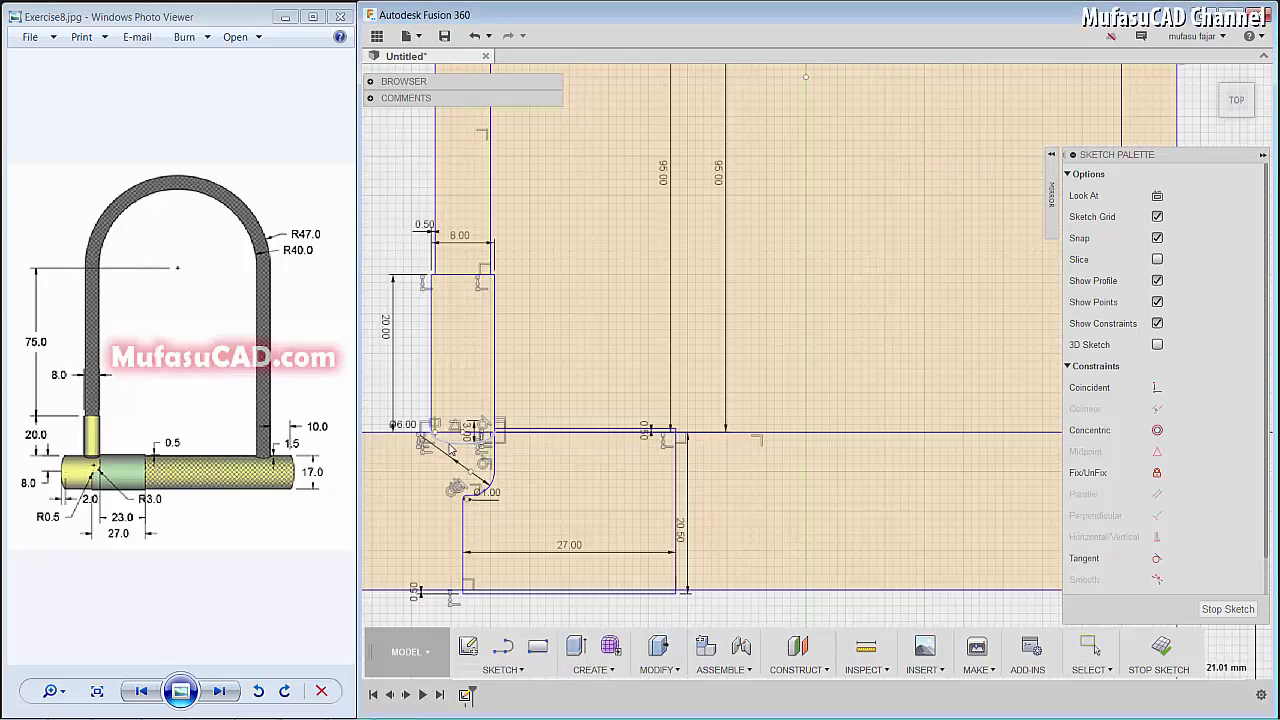
{"action": "scroll", "coordinate": [530, 472], "scroll_direction": "down", "scroll_amount": 2}
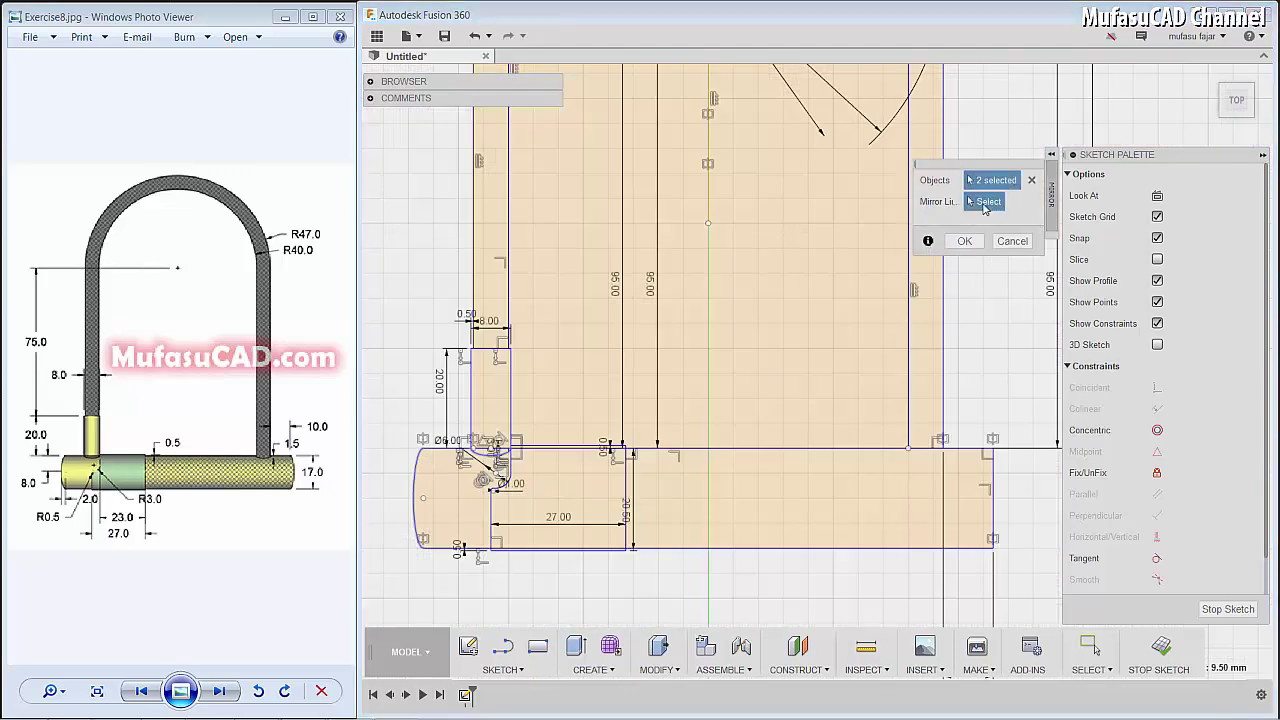
Step: Mirror the left-end arc about the vertical centre line to round the crossbar's right end
{"action": "left_click", "coordinate": [708, 182]}
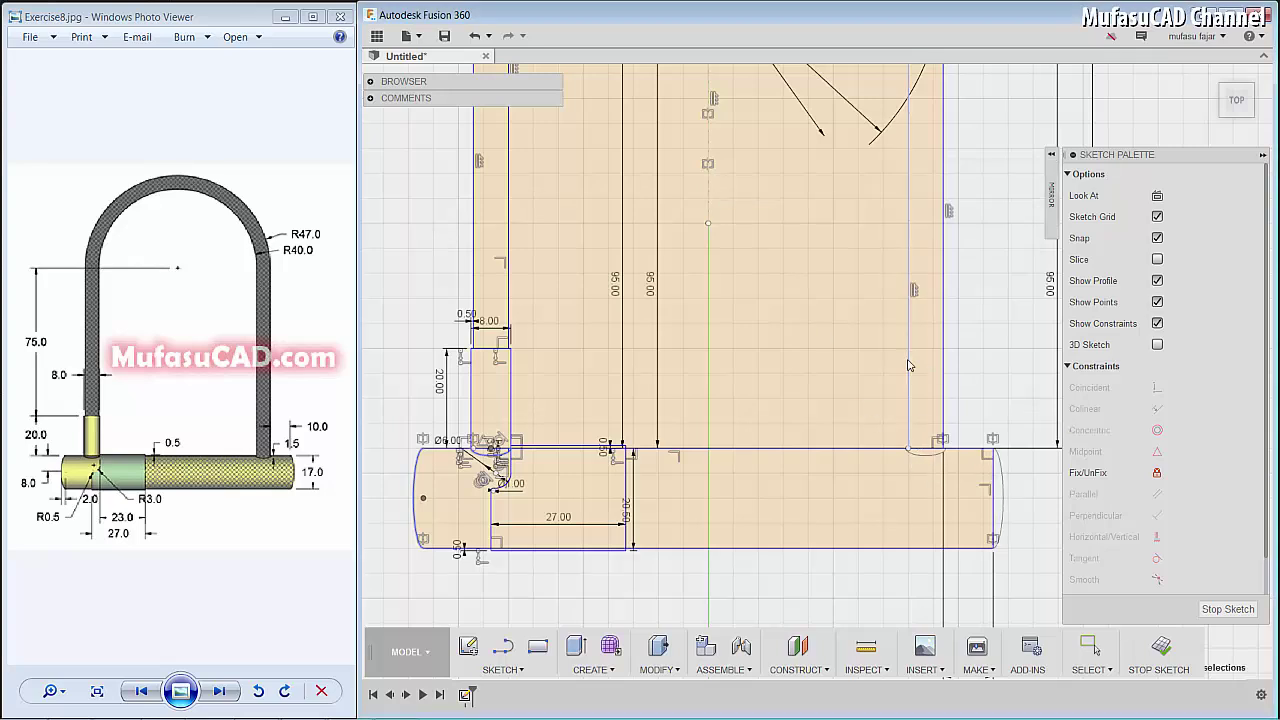
{"action": "key", "text": "Return"}
Step: Delete the leftover straight line at the crossbar's right end
{"action": "scroll", "coordinate": [1045, 512], "scroll_direction": "up", "scroll_amount": 2}
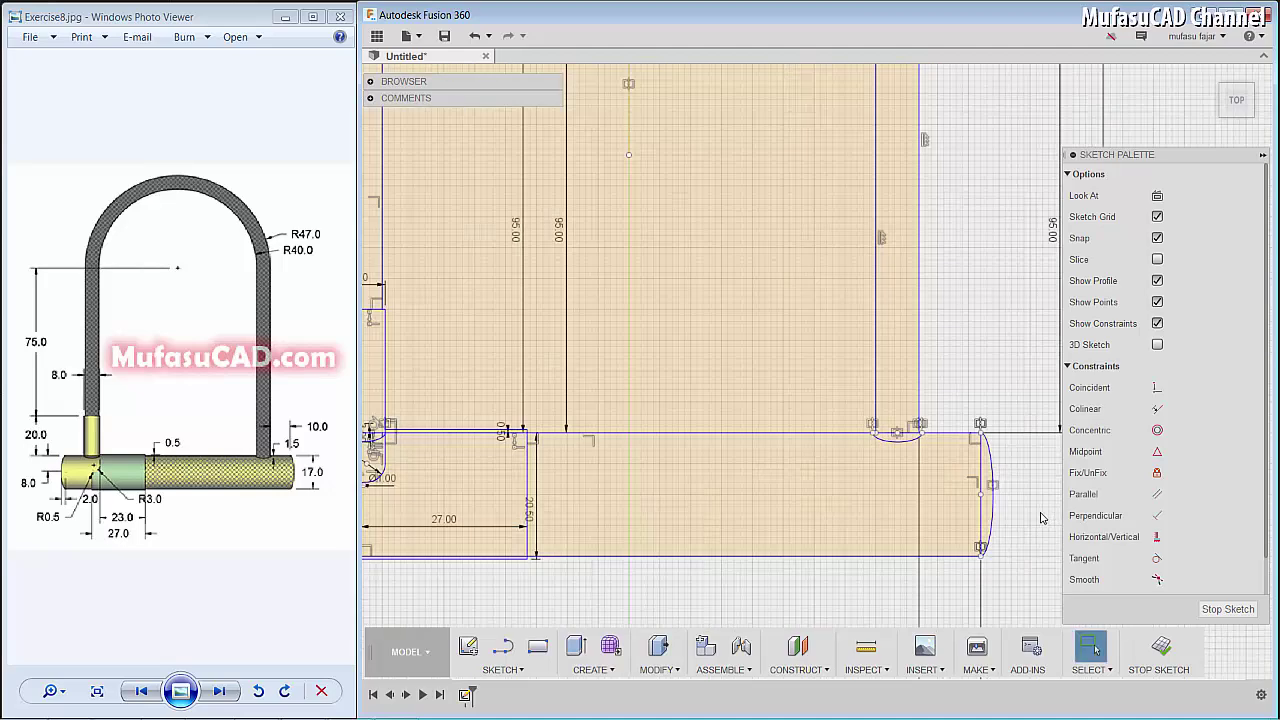
{"action": "scroll", "coordinate": [1036, 500], "scroll_direction": "up", "scroll_amount": 2}
{"action": "scroll", "coordinate": [1008, 484], "scroll_direction": "up", "scroll_amount": 1}
{"action": "scroll", "coordinate": [1008, 484], "scroll_direction": "up", "scroll_amount": 1}
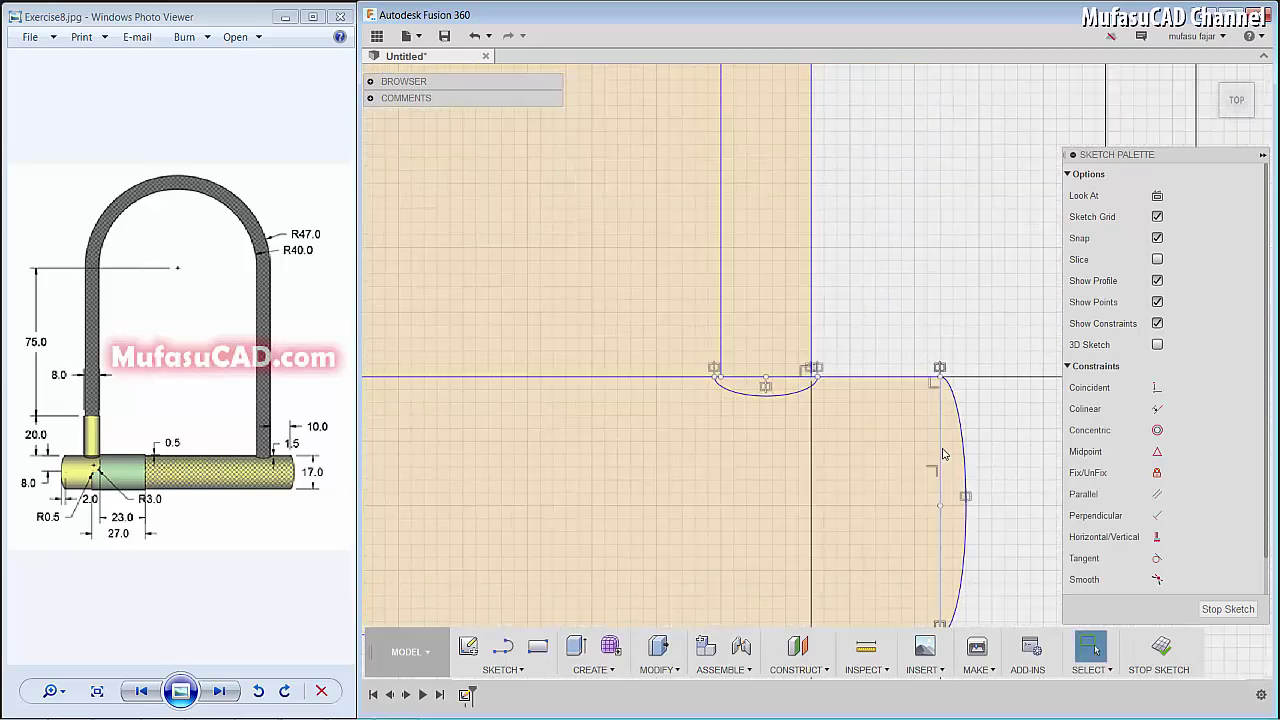
{"action": "left_click", "coordinate": [940, 455]}
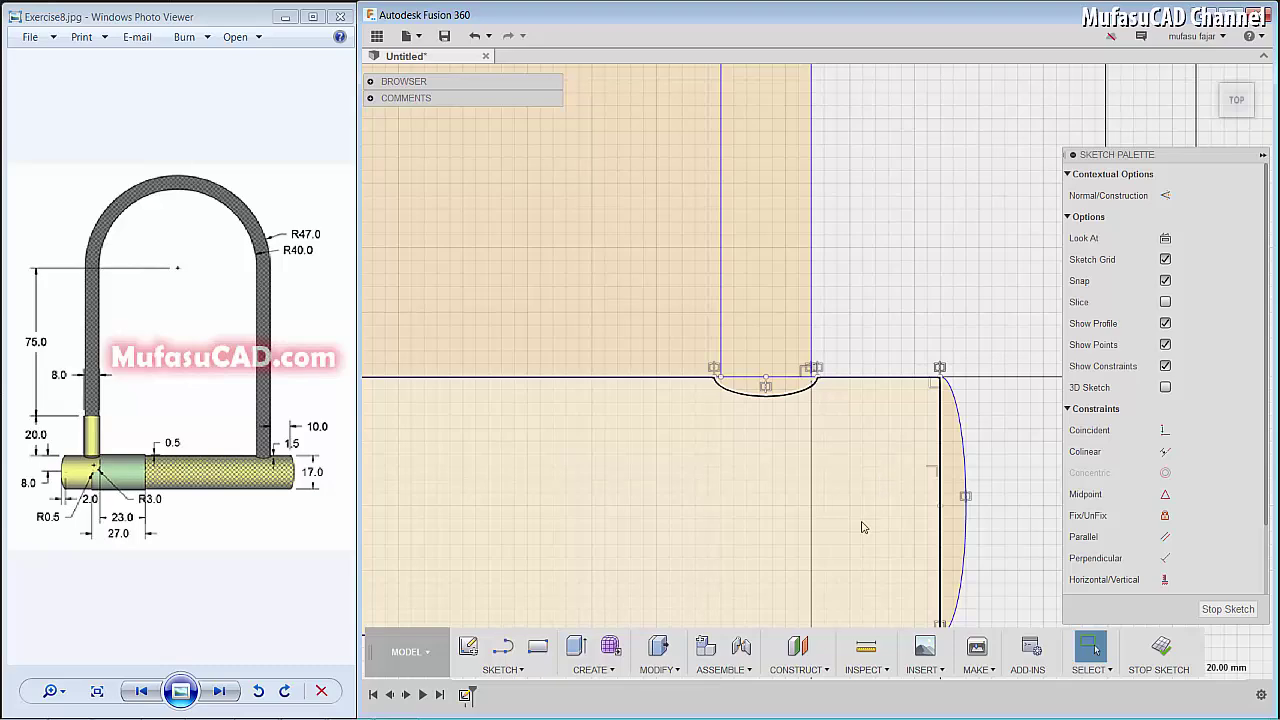
{"action": "key", "text": "Delete"}
Step: Draw a line up to the small arc and trim the leftover vertical segment below it
{"action": "scroll", "coordinate": [760, 420], "scroll_direction": "up", "scroll_amount": 1}
{"action": "scroll", "coordinate": [729, 411], "scroll_direction": "up", "scroll_amount": 2}
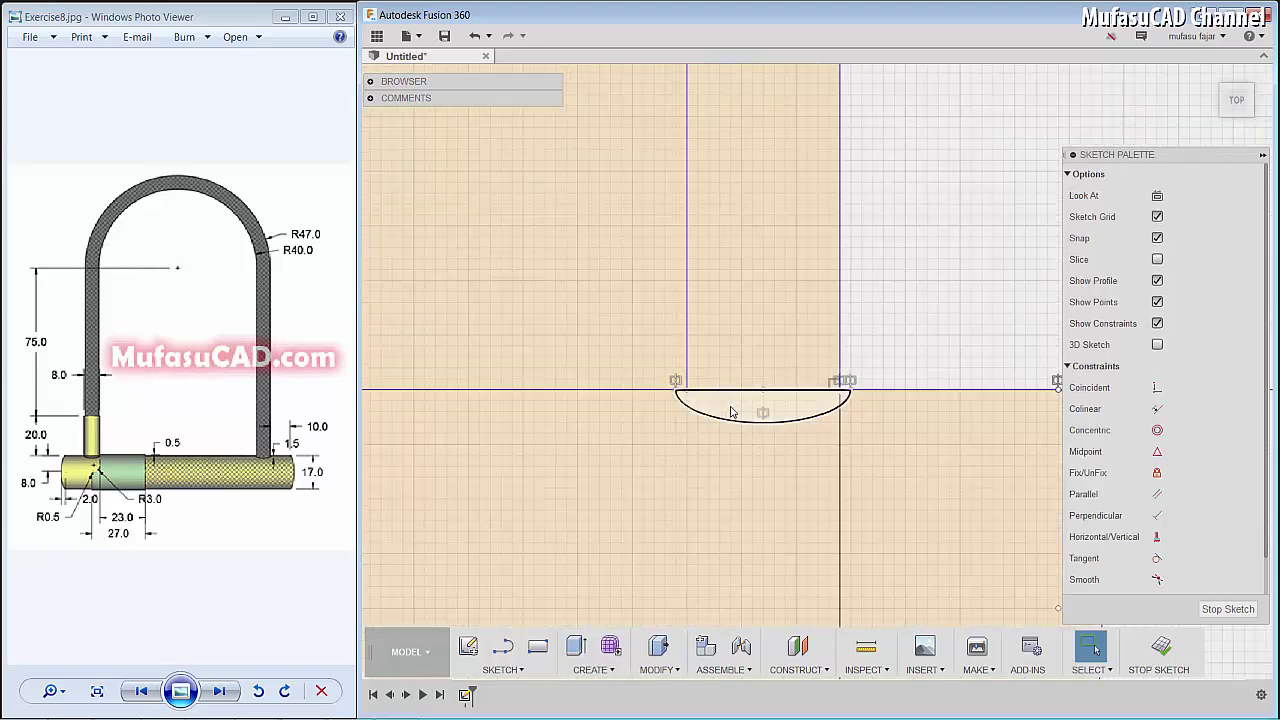
{"action": "scroll", "coordinate": [723, 380], "scroll_direction": "up", "scroll_amount": 3}
{"action": "key", "text": "l"}
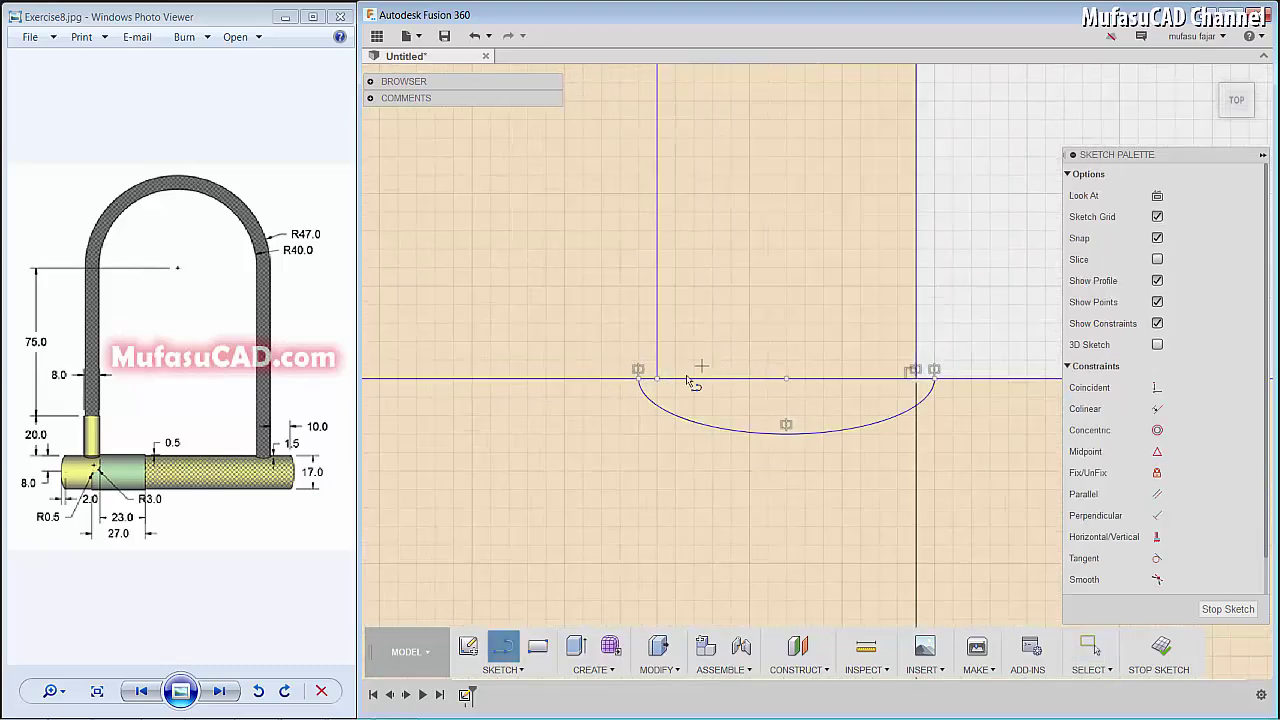
{"action": "left_click", "coordinate": [656, 453]}
{"action": "left_click", "coordinate": [916, 452]}
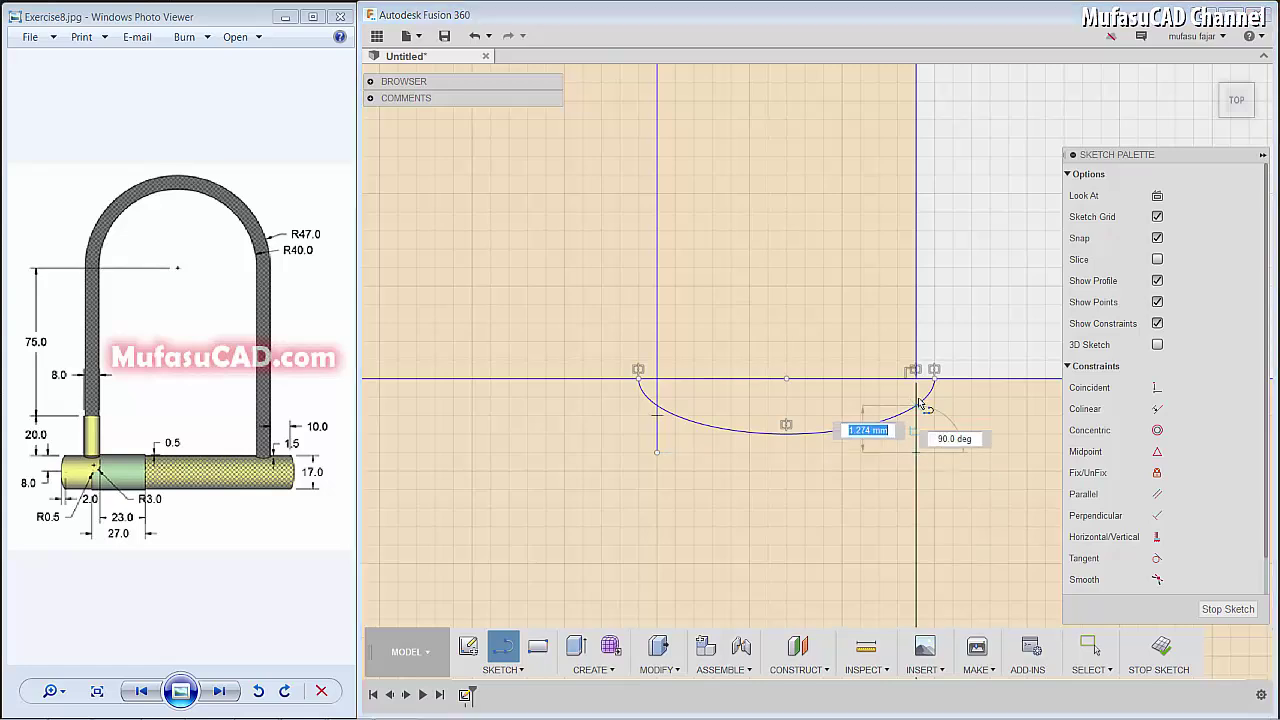
{"action": "left_click", "coordinate": [916, 405]}
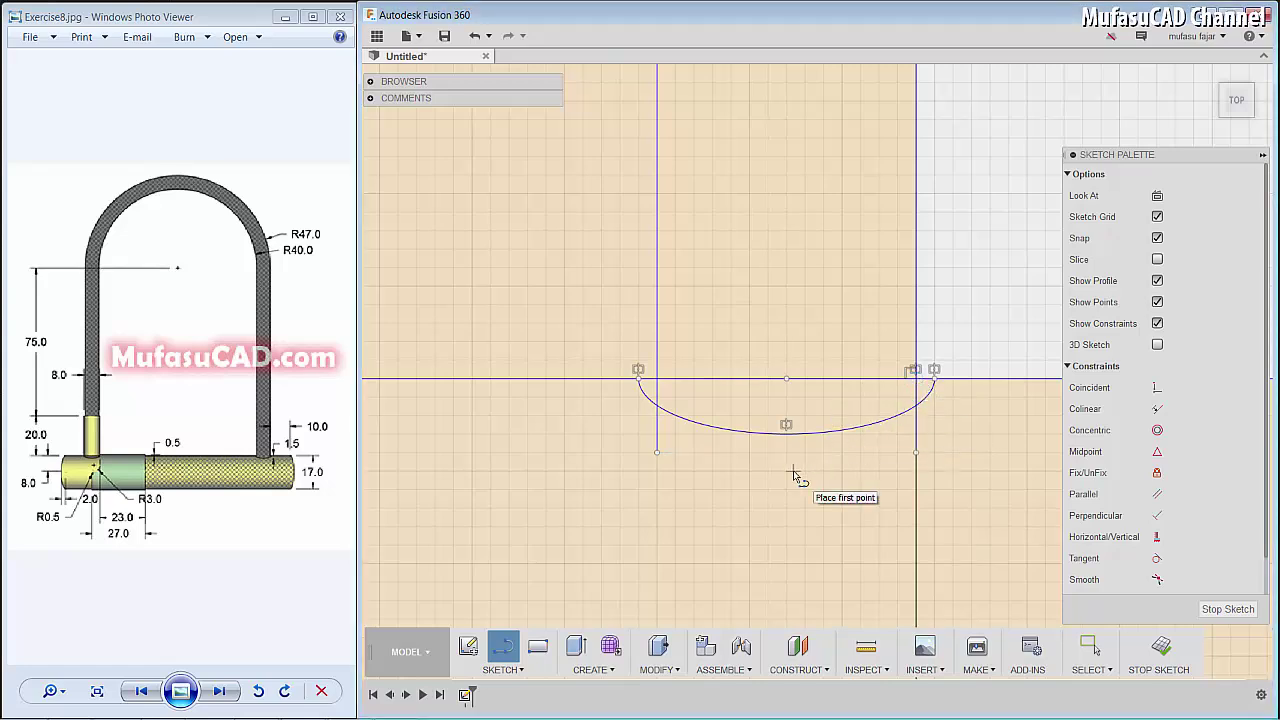
{"action": "key", "text": "t"}
{"action": "left_click", "coordinate": [659, 438]}
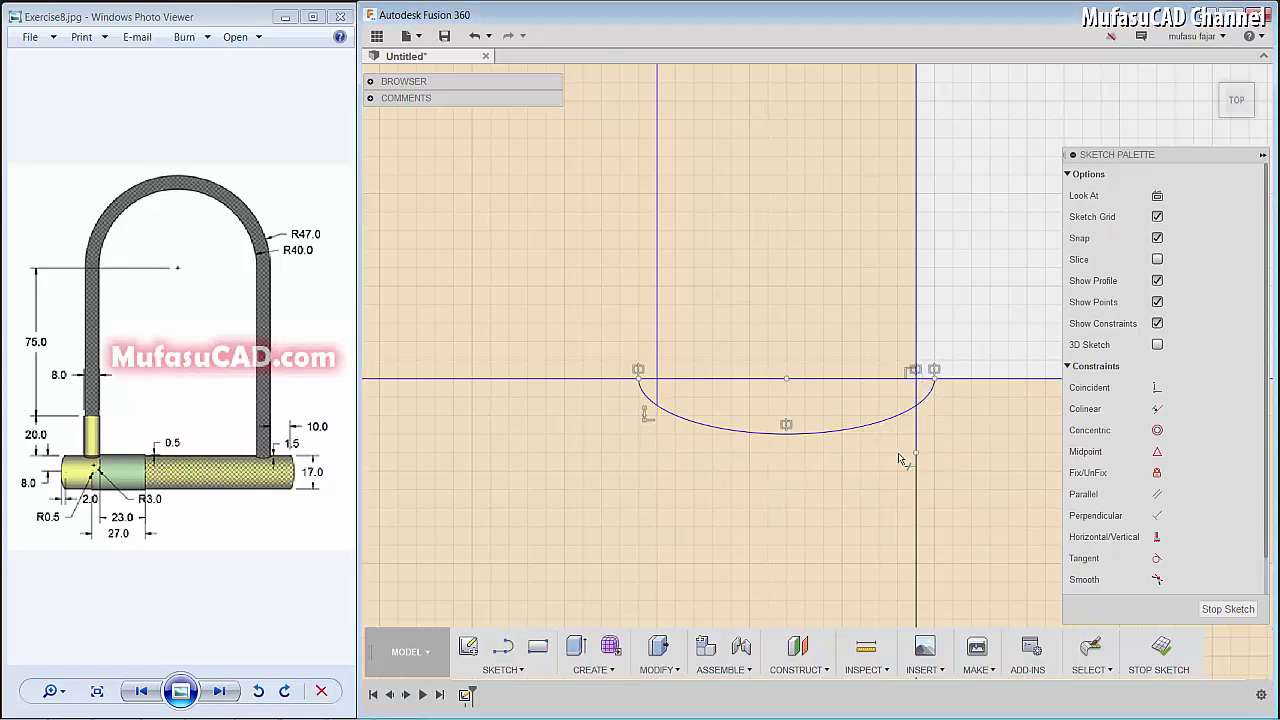
Step: Zoom out over the whole shackle, post and crossbar profile, then stop the sketch
{"action": "scroll", "coordinate": [855, 452], "scroll_direction": "down", "scroll_amount": 2}
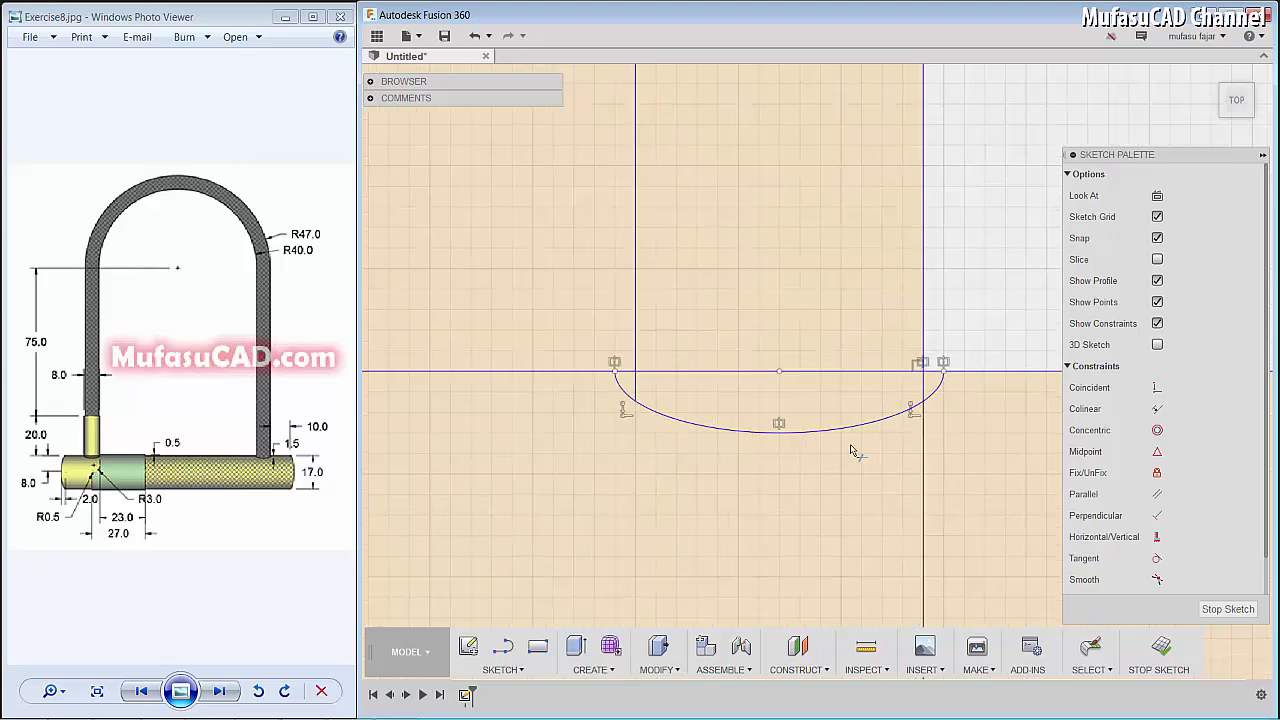
{"action": "scroll", "coordinate": [851, 449], "scroll_direction": "down", "scroll_amount": 2}
{"action": "scroll", "coordinate": [849, 452], "scroll_direction": "down", "scroll_amount": 2}
{"action": "scroll", "coordinate": [847, 460], "scroll_direction": "down", "scroll_amount": 2}
{"action": "scroll", "coordinate": [844, 465], "scroll_direction": "down", "scroll_amount": 2}
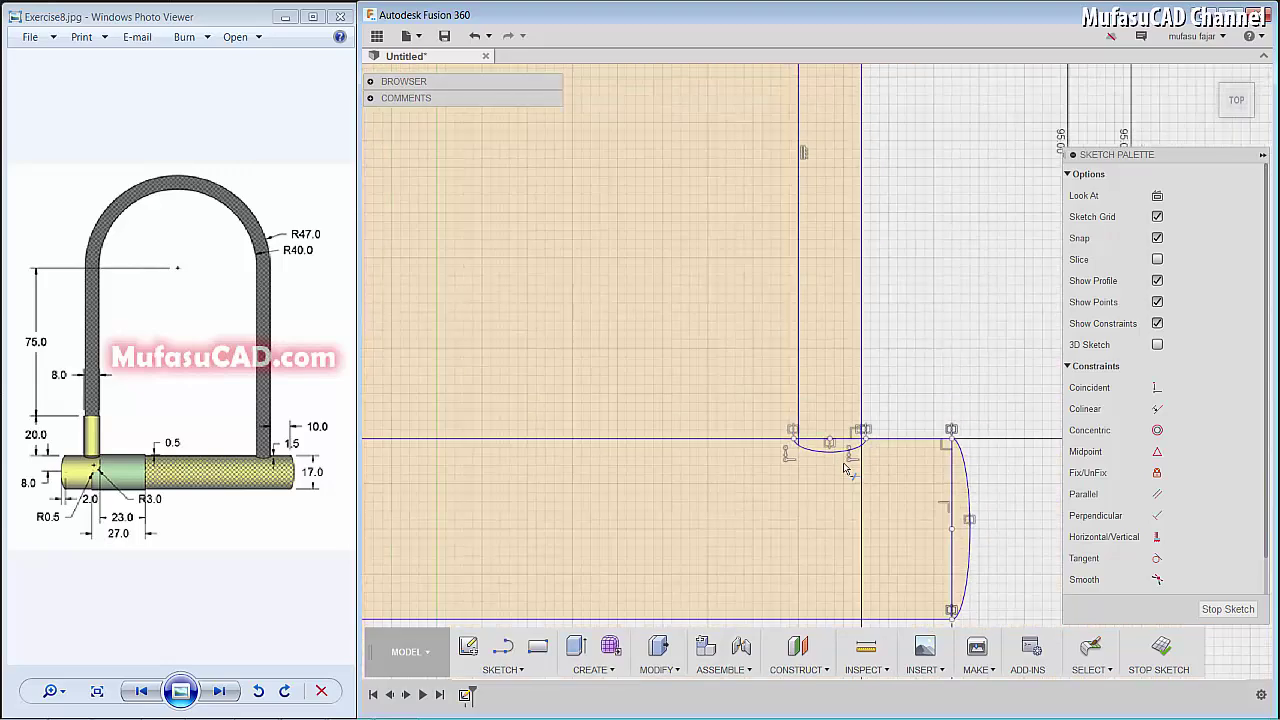
{"action": "scroll", "coordinate": [845, 467], "scroll_direction": "down", "scroll_amount": 2}
{"action": "scroll", "coordinate": [845, 468], "scroll_direction": "down", "scroll_amount": 2}
{"action": "scroll", "coordinate": [846, 470], "scroll_direction": "down", "scroll_amount": 2}
{"action": "scroll", "coordinate": [846, 470], "scroll_direction": "down", "scroll_amount": 2}
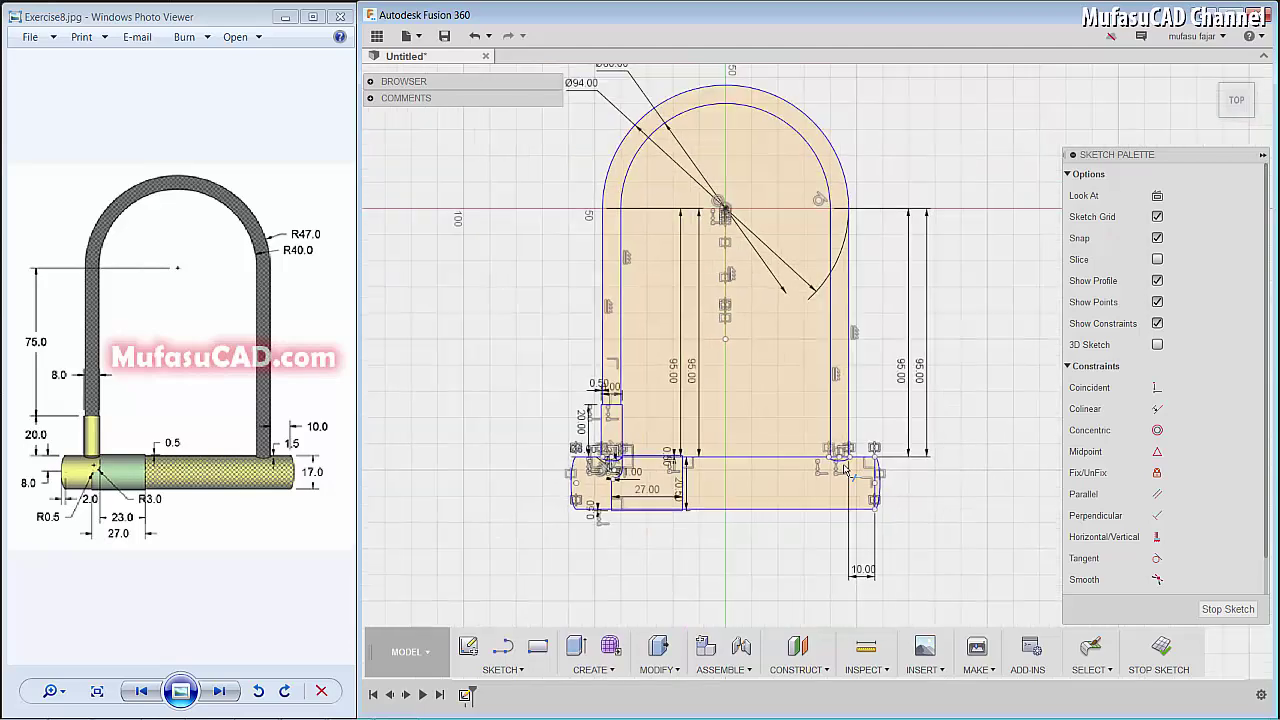
{"action": "scroll", "coordinate": [832, 362], "scroll_direction": "up", "scroll_amount": 1}
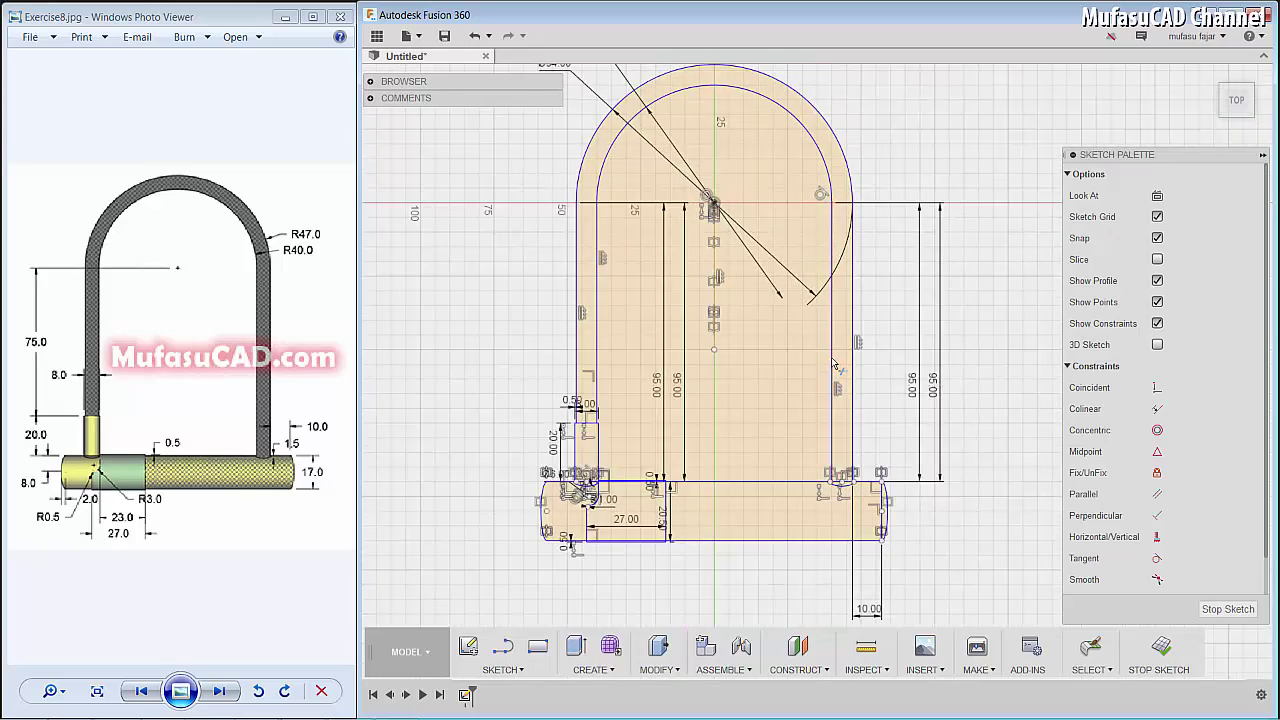
{"action": "left_click", "coordinate": [1162, 648]}
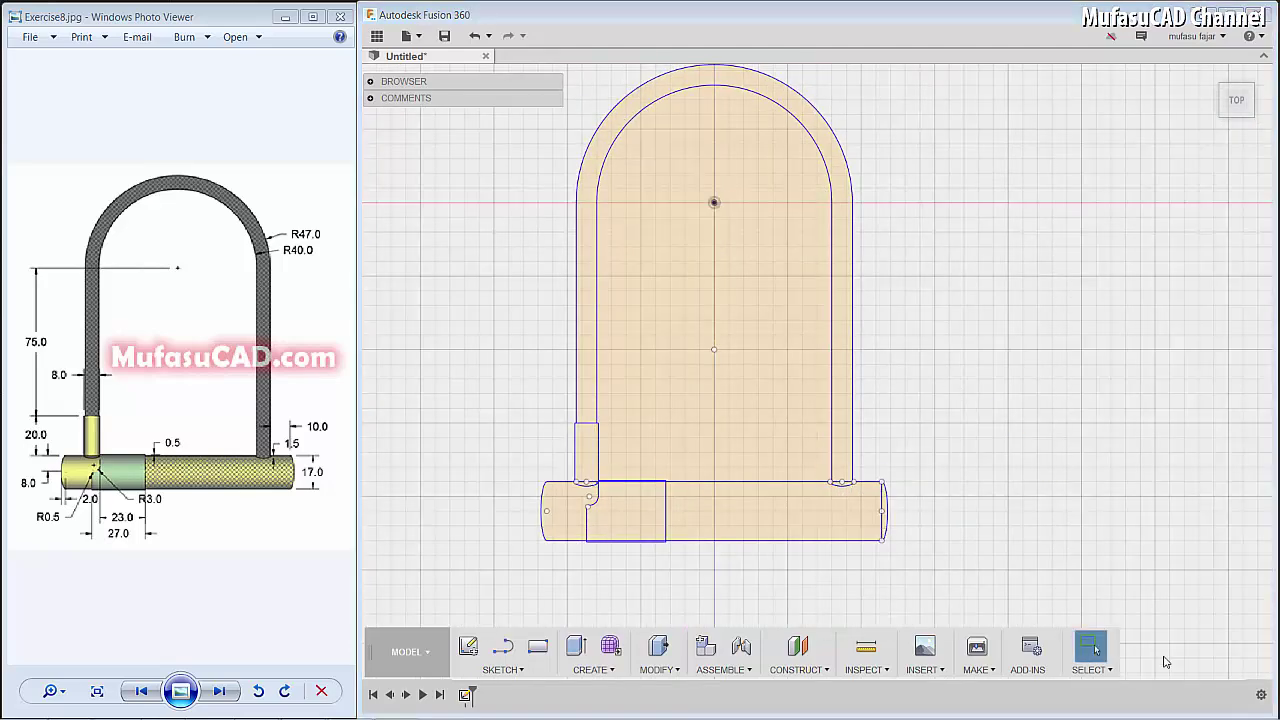
Step: Select the 87.00 mm crossbar line and bring up its right-click marking menu
{"action": "scroll", "coordinate": [600, 520], "scroll_direction": "up", "scroll_amount": 2}
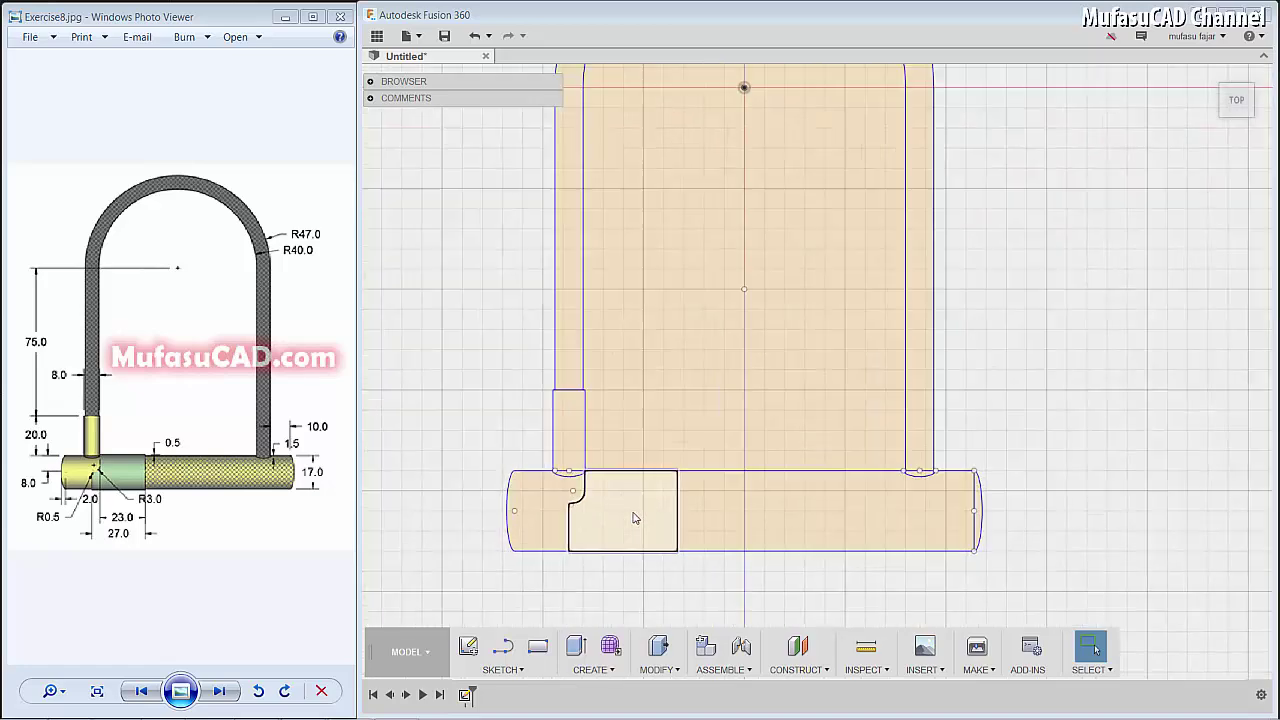
{"action": "scroll", "coordinate": [645, 494], "scroll_direction": "up", "scroll_amount": 1}
{"action": "scroll", "coordinate": [645, 494], "scroll_direction": "up", "scroll_amount": 2}
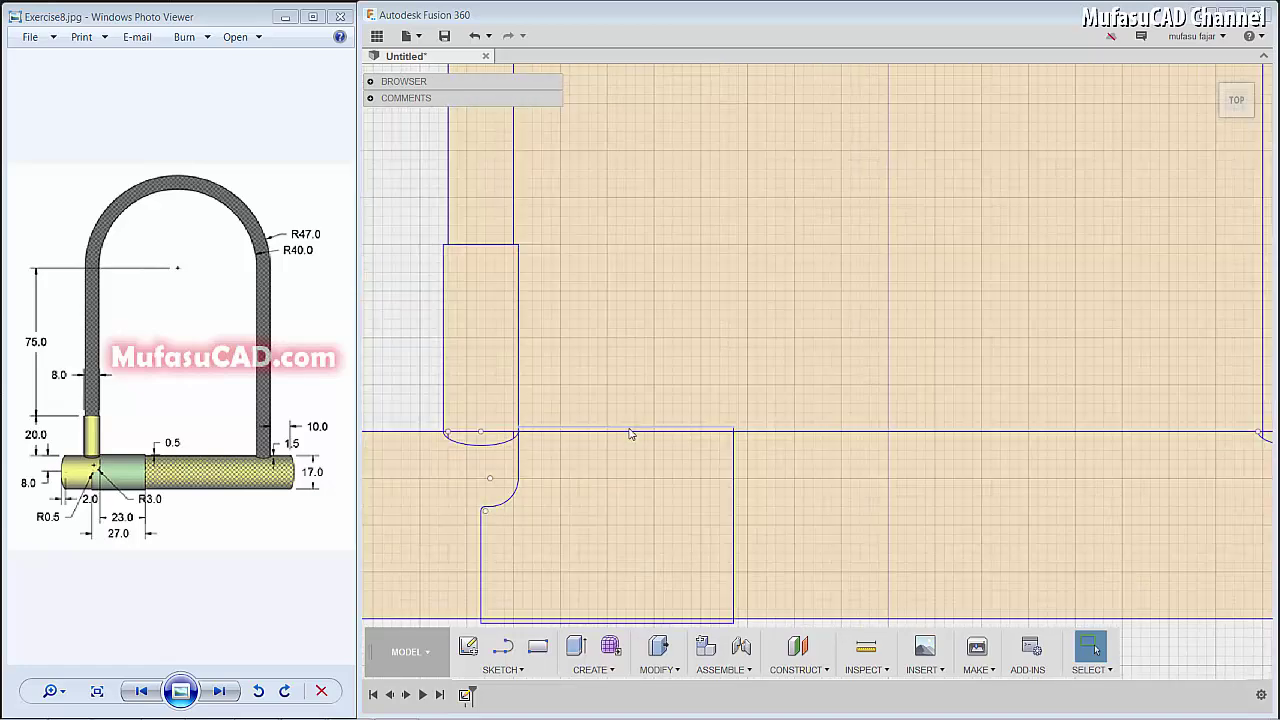
{"action": "scroll", "coordinate": [641, 481], "scroll_direction": "down", "scroll_amount": 2}
{"action": "left_click", "coordinate": [736, 452]}
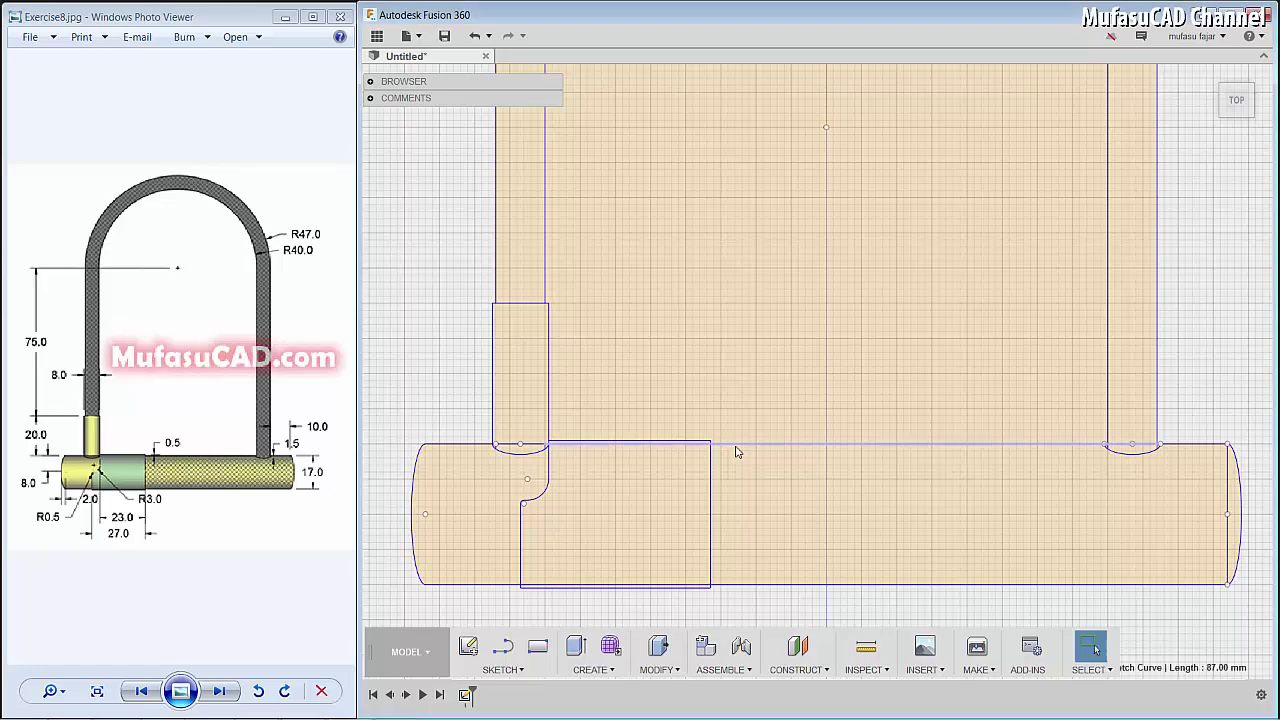
{"action": "right_click", "coordinate": [736, 452]}
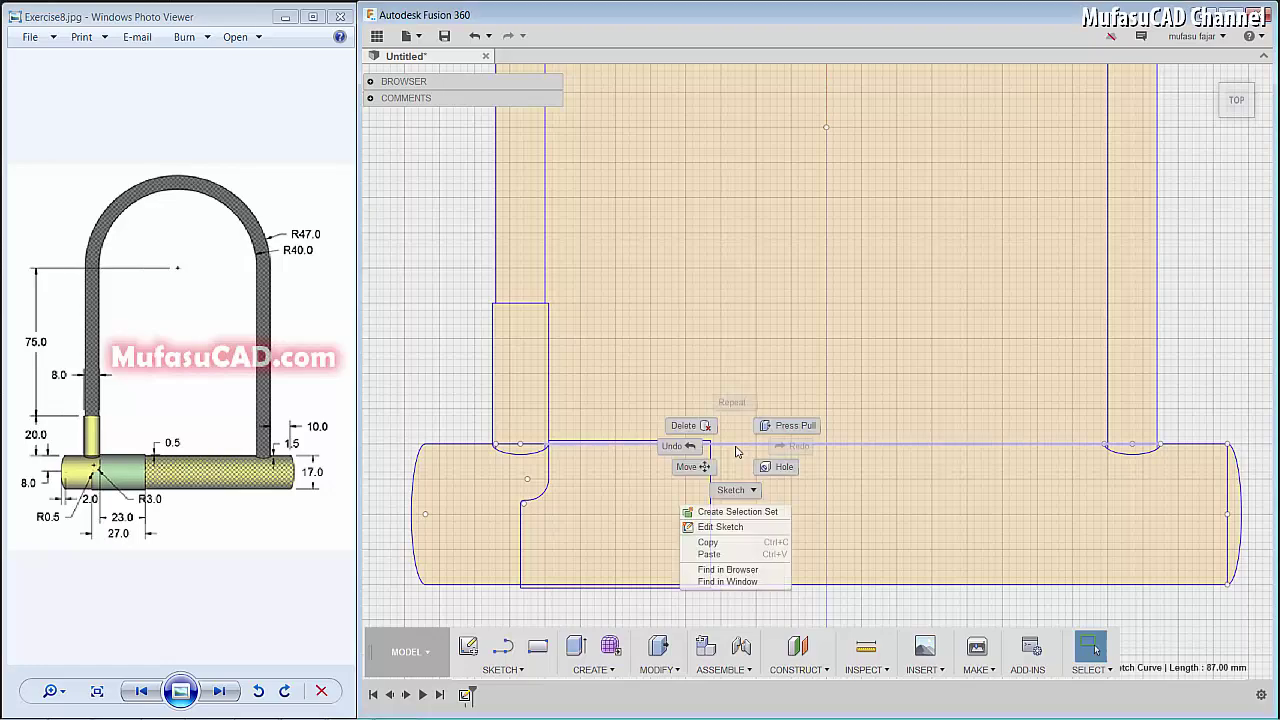
Step: Reopen the U-lock sketch for editing
{"action": "left_click", "coordinate": [721, 527]}
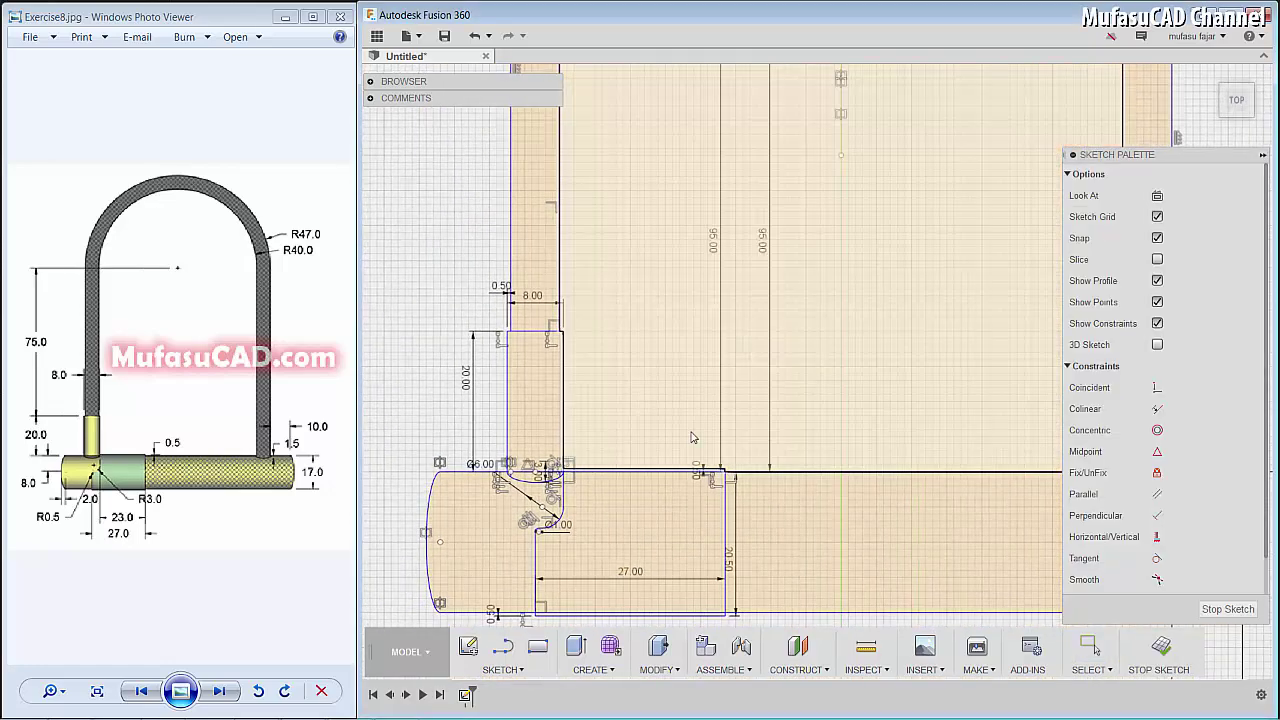
{"action": "scroll", "coordinate": [640, 480], "scroll_direction": "up", "scroll_amount": 2}
{"action": "scroll", "coordinate": [614, 500], "scroll_direction": "up", "scroll_amount": 2}
{"action": "scroll", "coordinate": [605, 475], "scroll_direction": "up", "scroll_amount": 2}
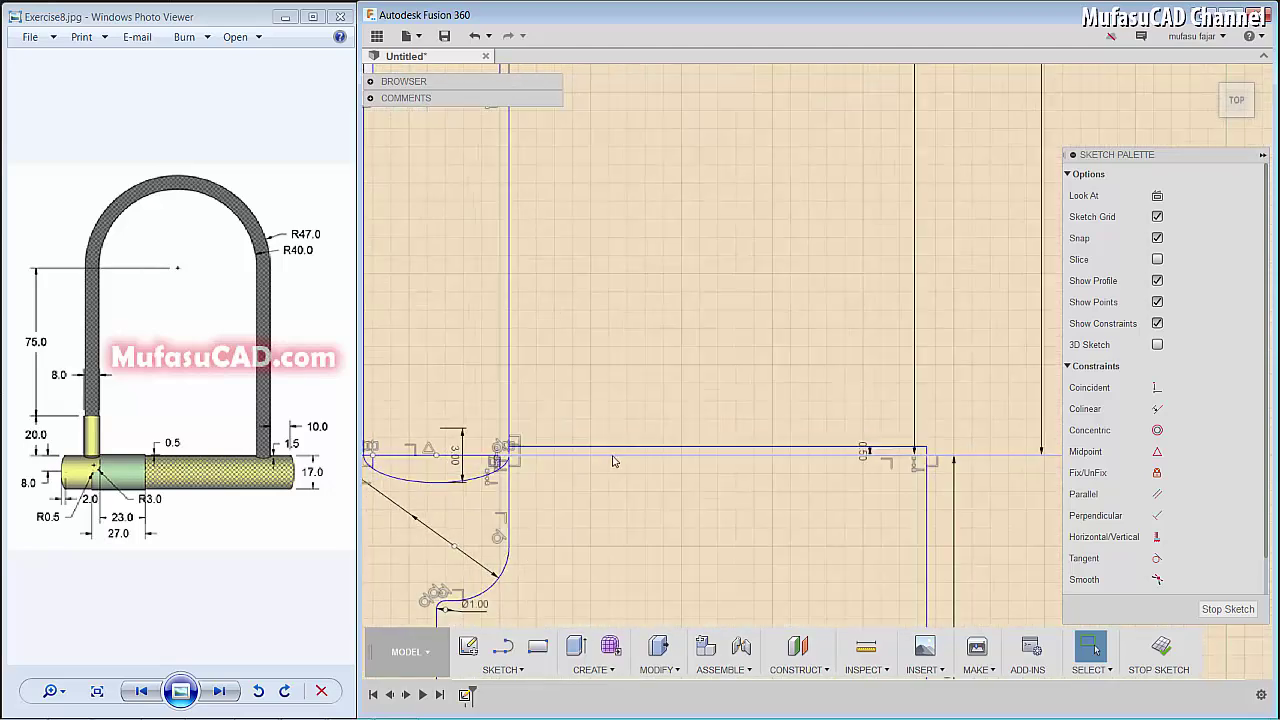
Step: Trim the redundant line section above the 27.00 × 20.50 rectangle
{"action": "key", "text": "l"}
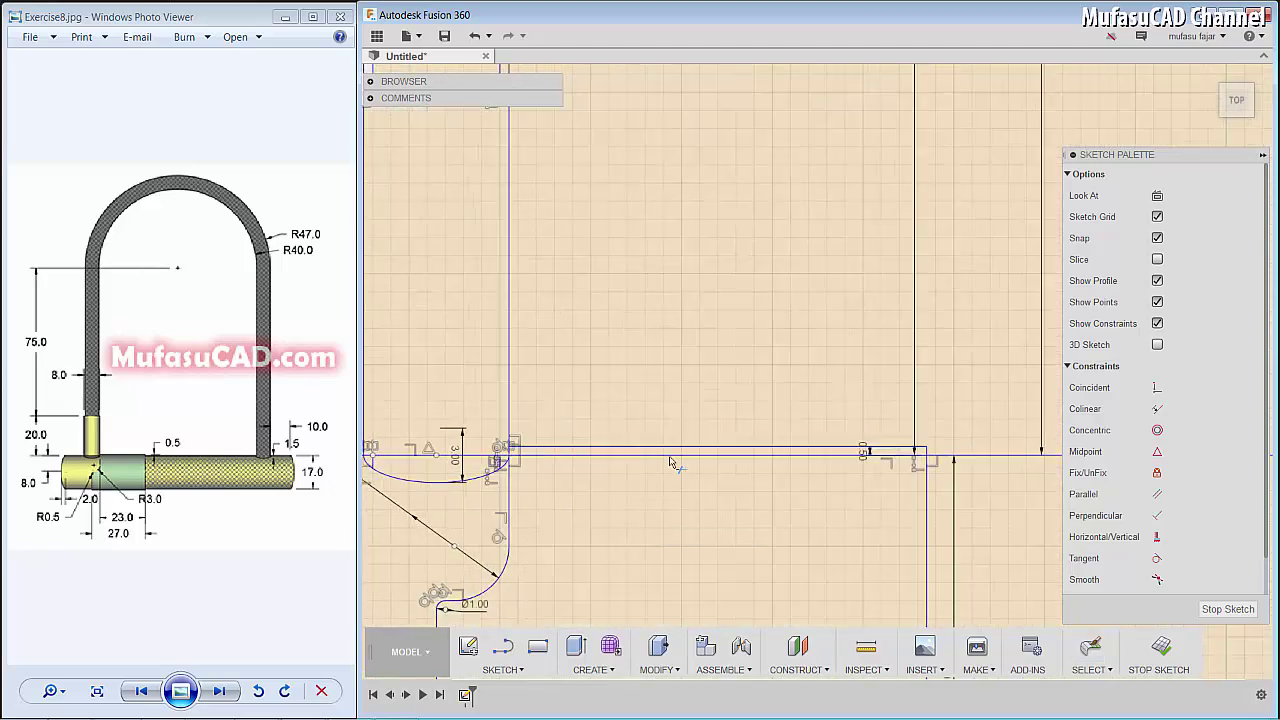
{"action": "left_click", "coordinate": [670, 461]}
{"action": "scroll", "coordinate": [694, 500], "scroll_direction": "down", "scroll_amount": 3}
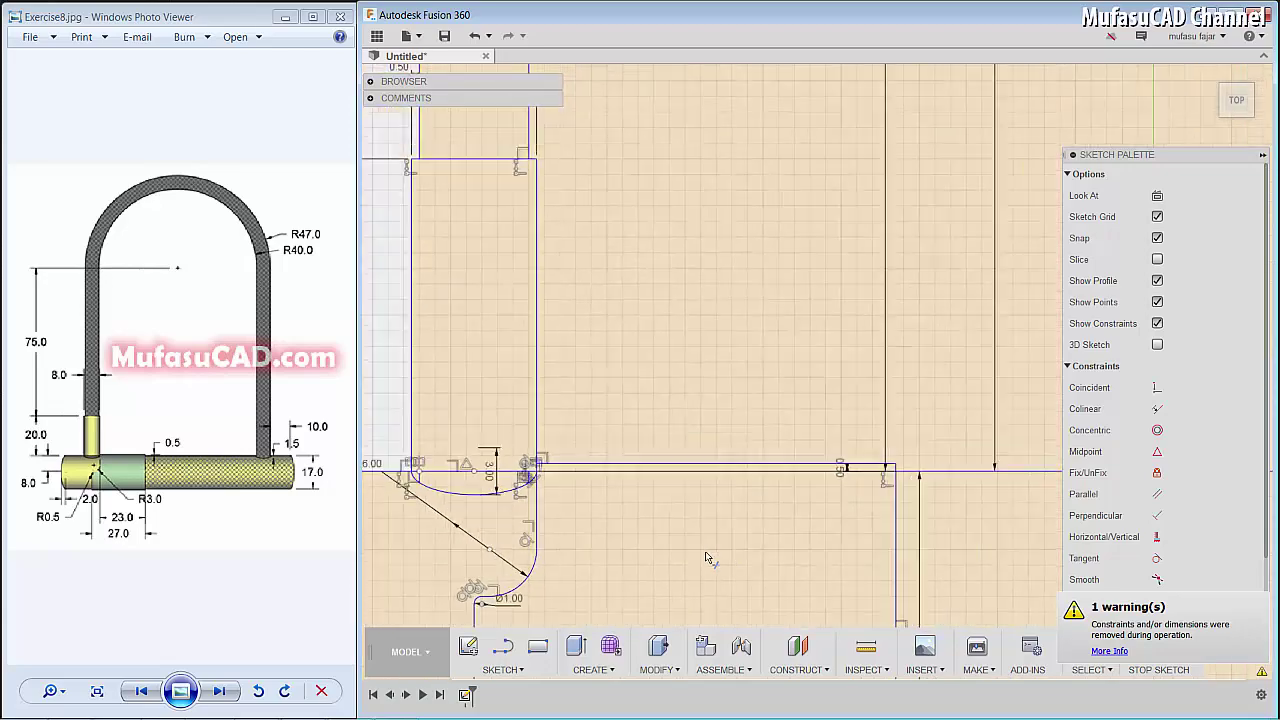
{"action": "middle_click_drag", "start_coordinate": [705, 567], "coordinate": [677, 349]}
{"action": "scroll", "coordinate": [691, 491], "scroll_direction": "up", "scroll_amount": 3}
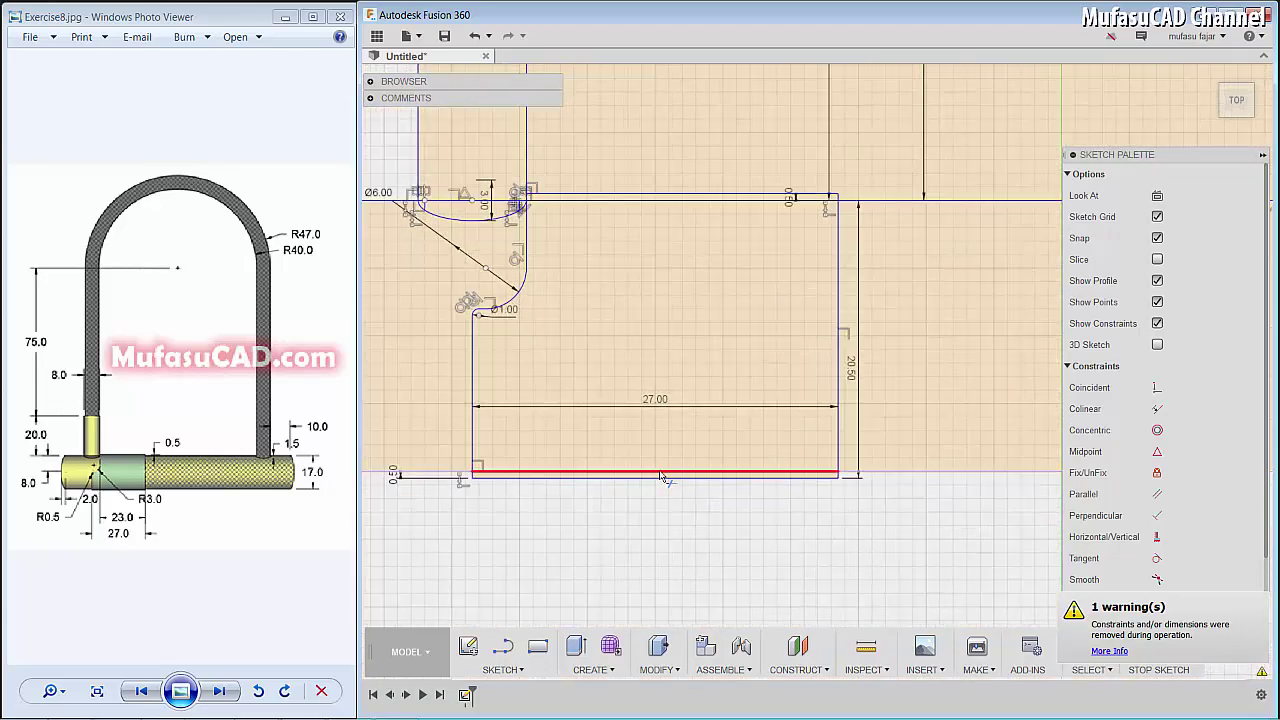
{"action": "key", "text": "Escape"}
{"action": "scroll", "coordinate": [700, 430], "scroll_direction": "down", "scroll_amount": 2}
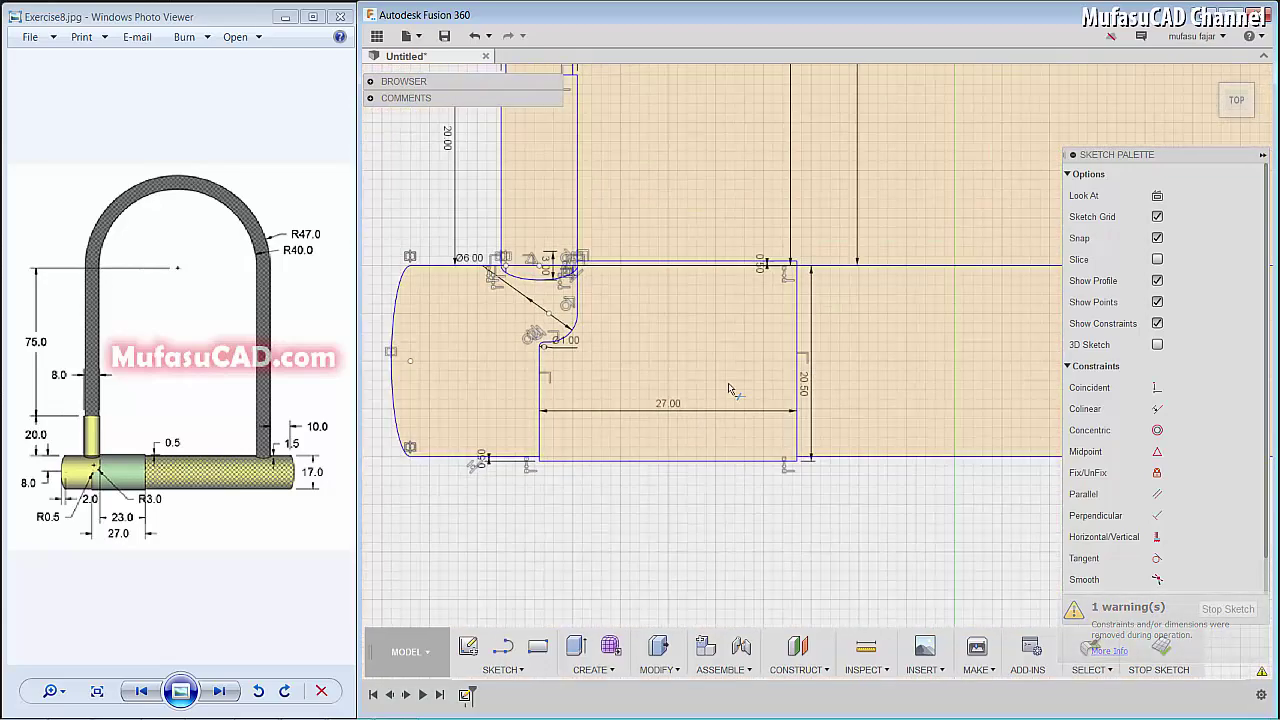
{"action": "right_click", "coordinate": [730, 372]}
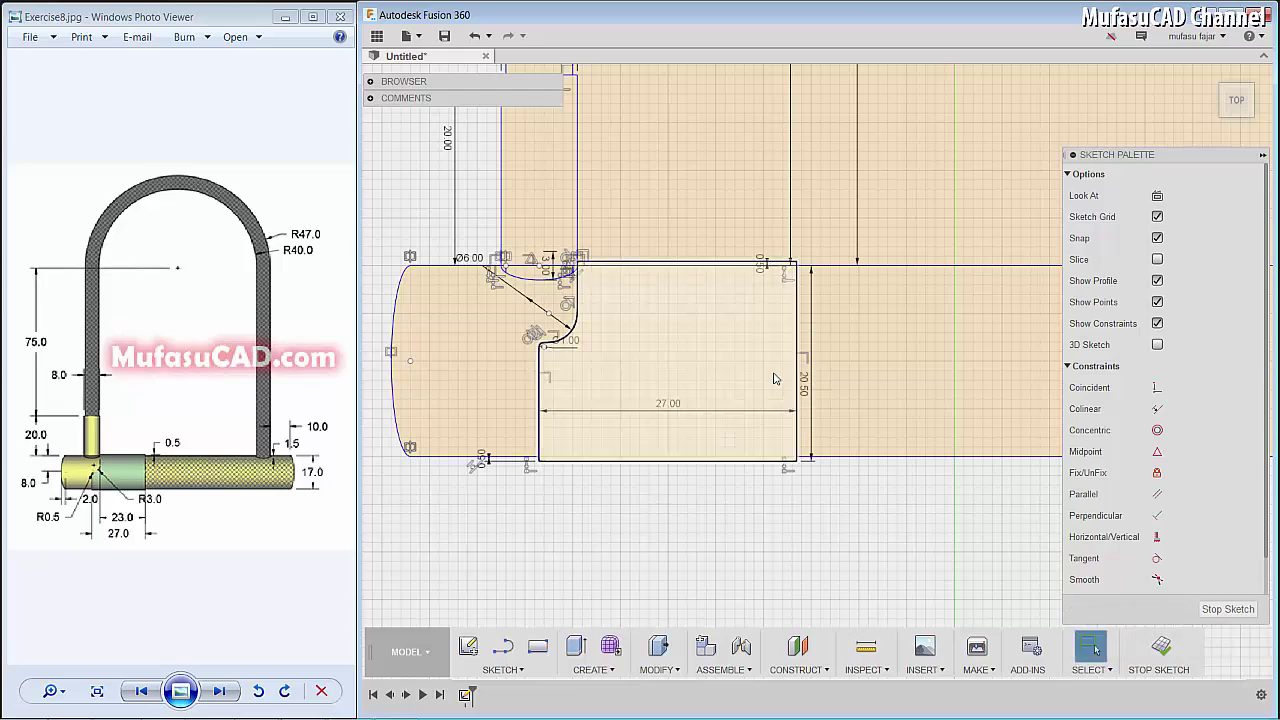
Step: Finish the sketch and zoom to the whole lock outline
{"action": "left_click", "coordinate": [1160, 648]}
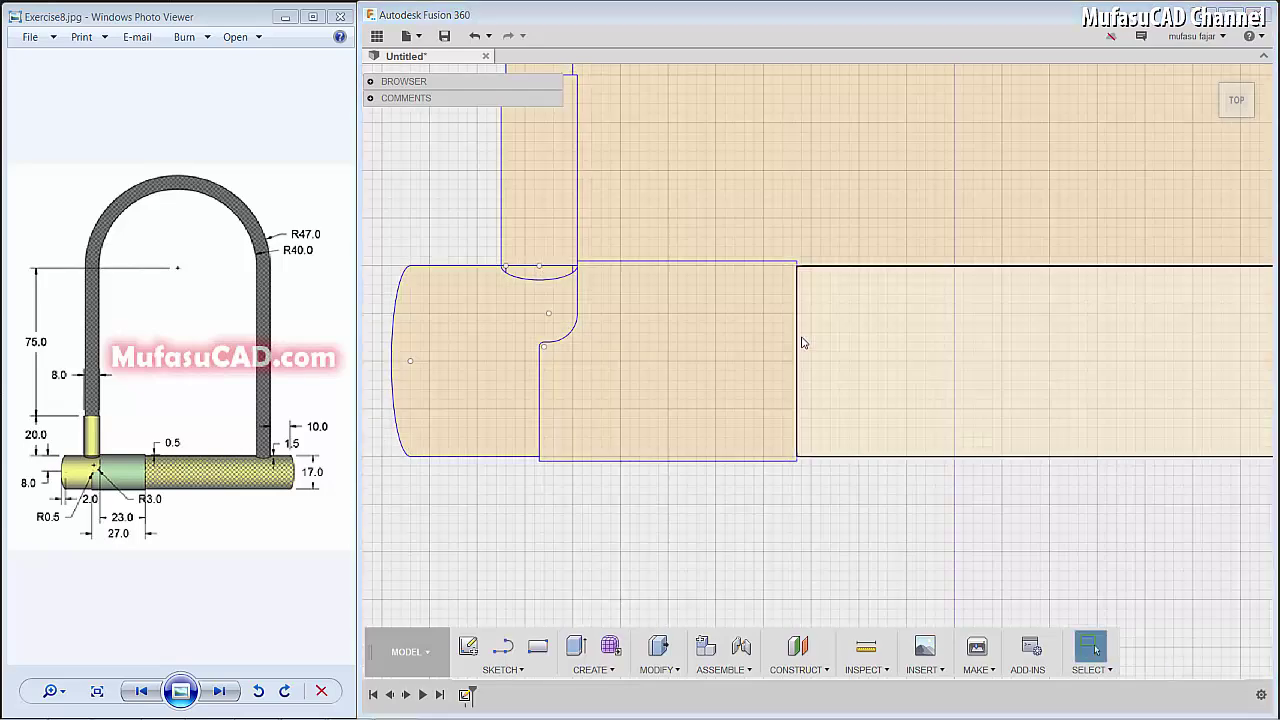
{"action": "scroll", "coordinate": [801, 345], "scroll_direction": "down", "scroll_amount": 1}
{"action": "scroll", "coordinate": [803, 350], "scroll_direction": "down", "scroll_amount": 2}
{"action": "scroll", "coordinate": [809, 365], "scroll_direction": "down", "scroll_amount": 2}
{"action": "scroll", "coordinate": [812, 371], "scroll_direction": "down", "scroll_amount": 1}
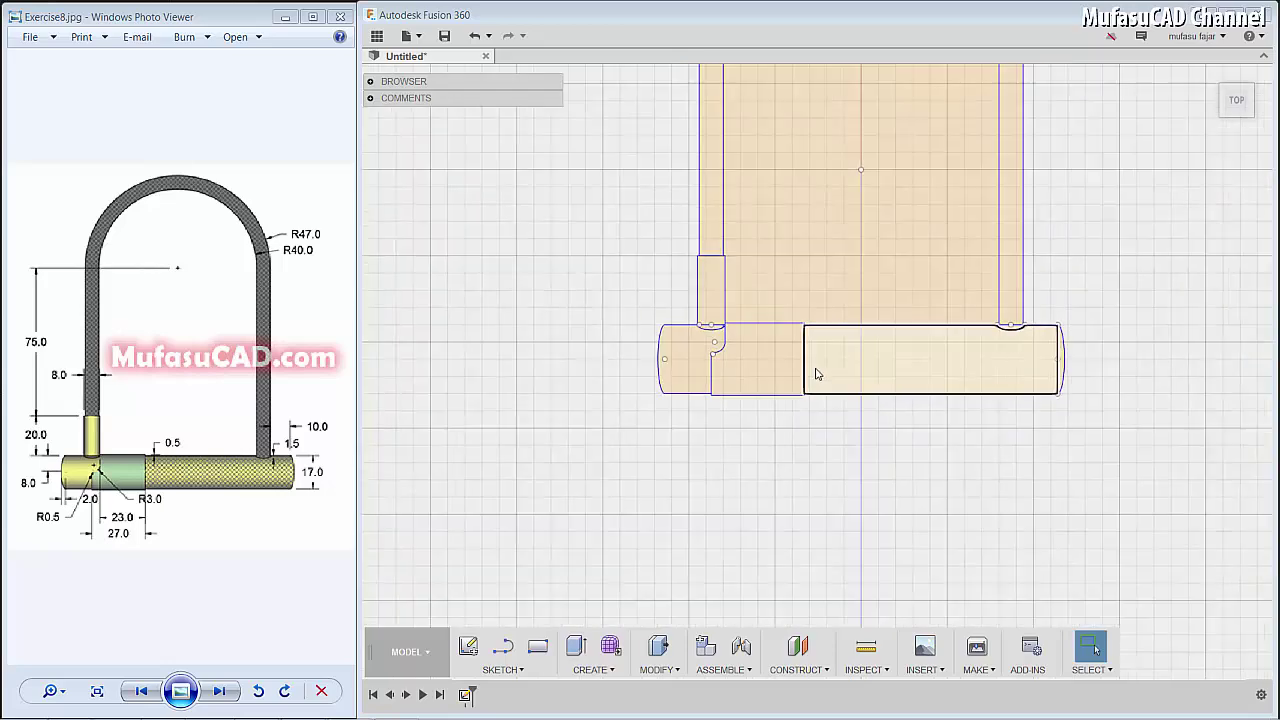
{"action": "mouse_move", "coordinate": [856, 255]}
{"action": "middle_mouse_down"}
{"action": "mouse_move", "coordinate": [749, 469]}
{"action": "mouse_move", "coordinate": [674, 363]}
{"action": "middle_mouse_up"}
{"action": "scroll", "coordinate": [805, 458], "scroll_direction": "down", "scroll_amount": 1}
{"action": "scroll", "coordinate": [797, 449], "scroll_direction": "up", "scroll_amount": 1}
{"action": "scroll", "coordinate": [815, 440], "scroll_direction": "up", "scroll_amount": 2}
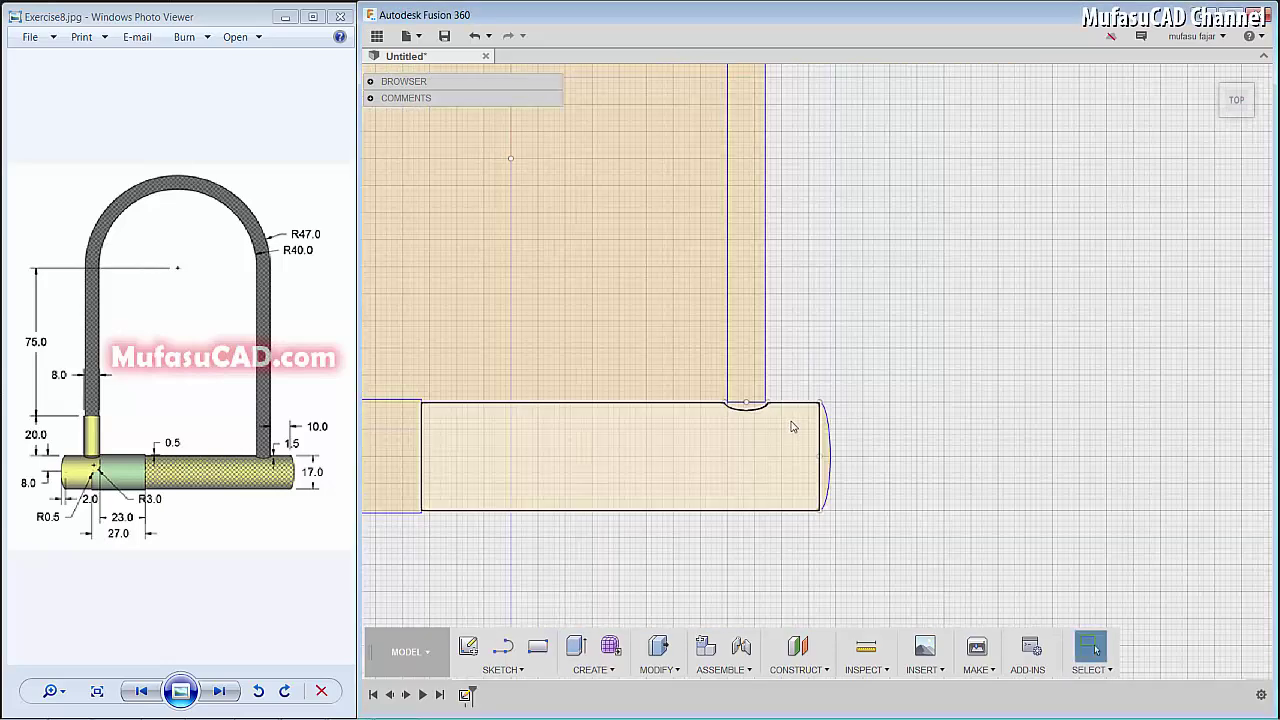
{"action": "scroll", "coordinate": [830, 430], "scroll_direction": "up", "scroll_amount": 1}
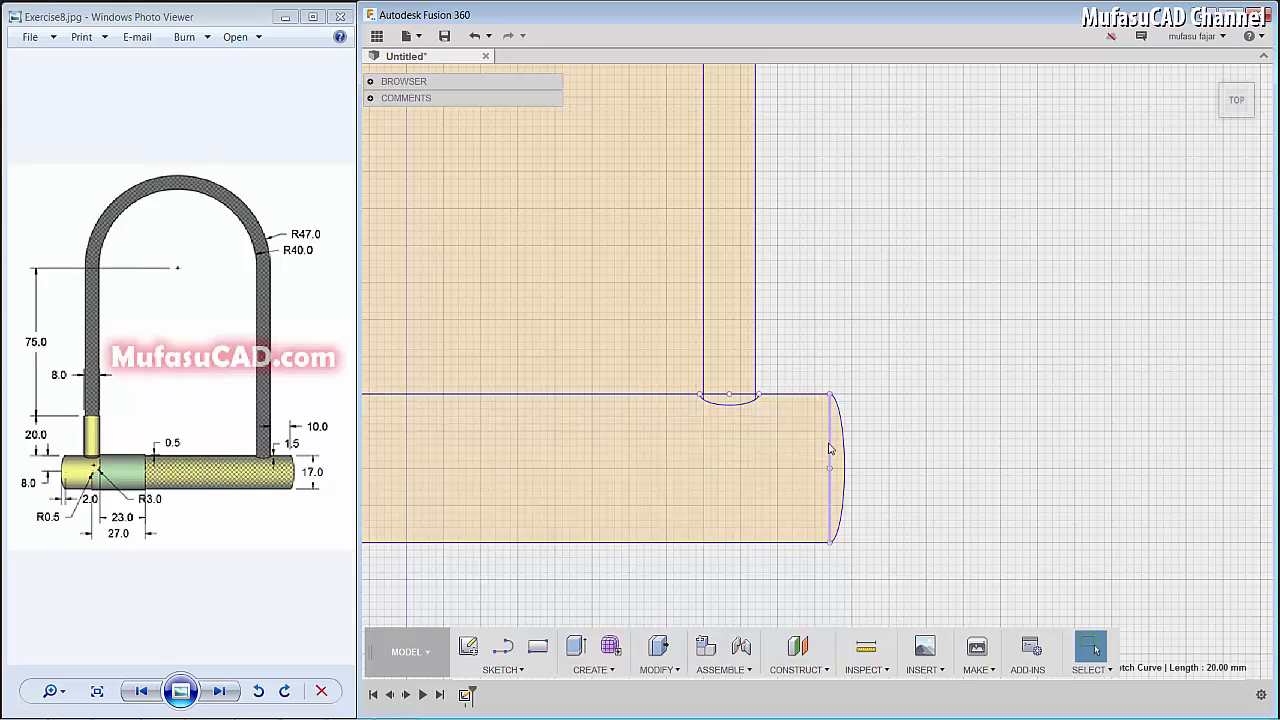
Step: Delete the vertical line capping the crossbar's right end, leaving only its rounded arc
{"action": "left_click", "coordinate": [829, 449]}
{"action": "key", "text": "Delete"}
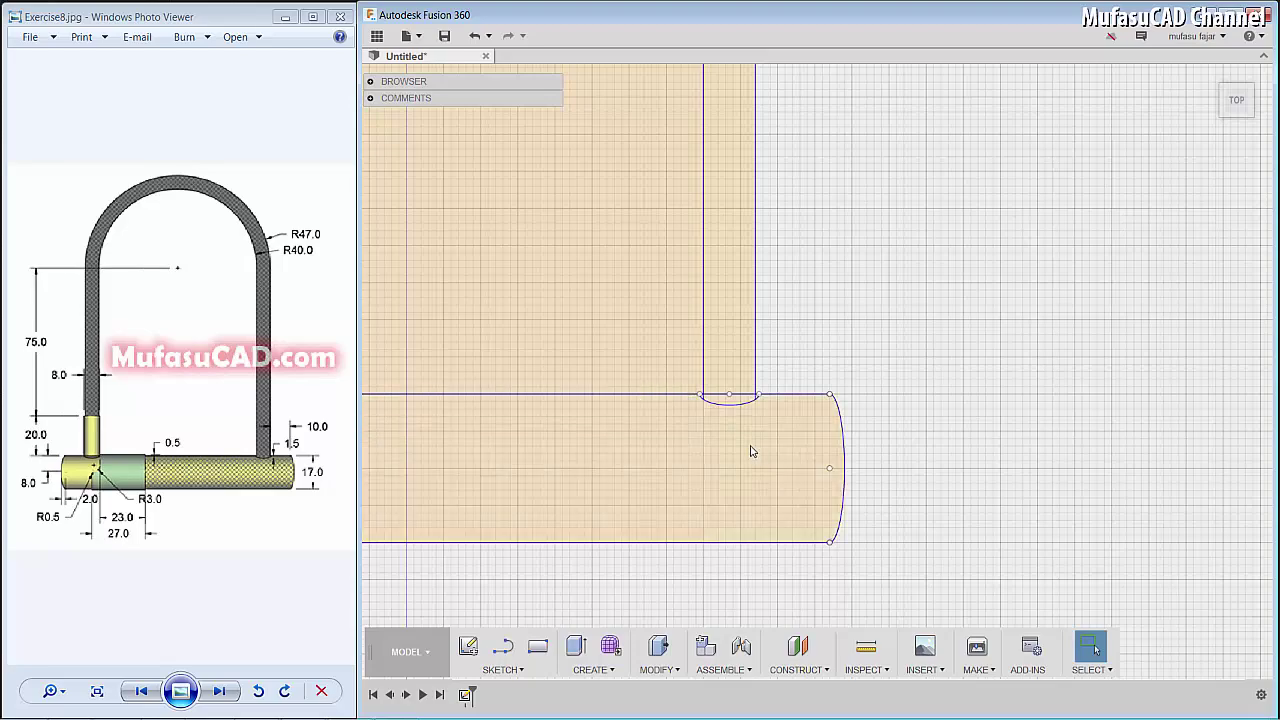
{"action": "scroll", "coordinate": [749, 450], "scroll_direction": "down", "scroll_amount": 1}
{"action": "scroll", "coordinate": [748, 450], "scroll_direction": "down", "scroll_amount": 3}
{"action": "scroll", "coordinate": [748, 450], "scroll_direction": "down", "scroll_amount": 1}
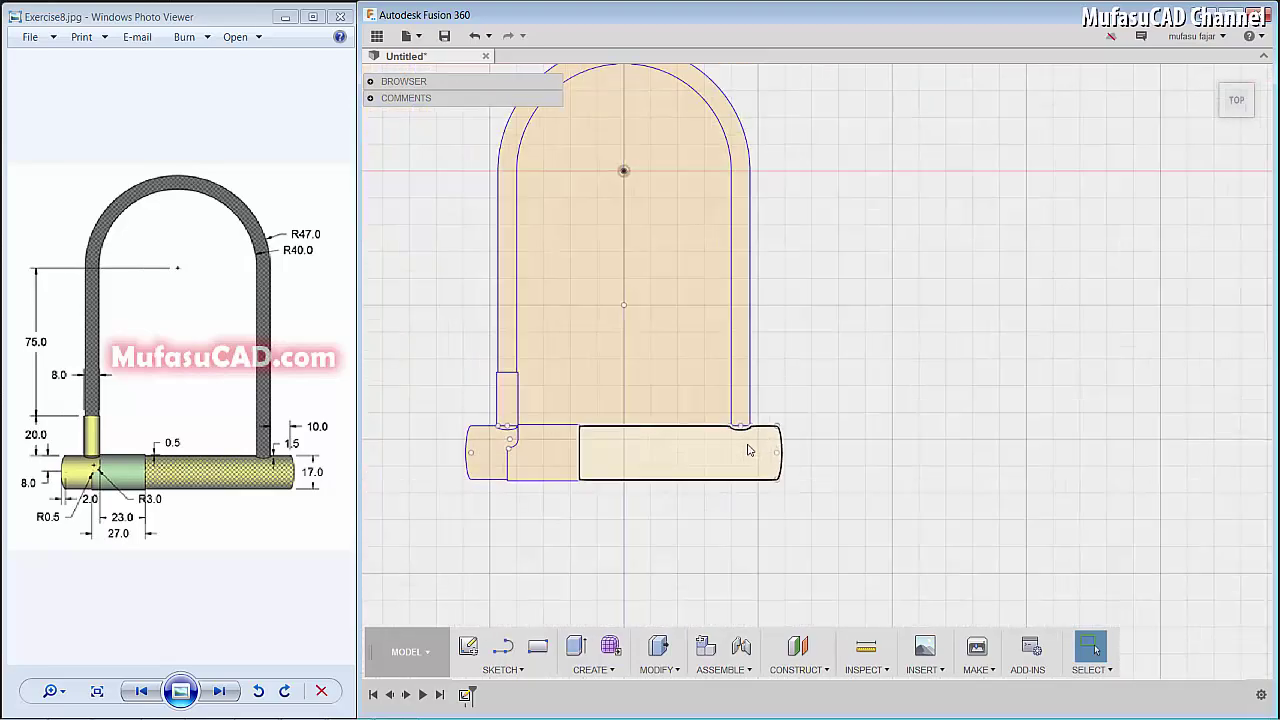
{"action": "middle_click_drag", "start_coordinate": [634, 343], "coordinate": [714, 424]}
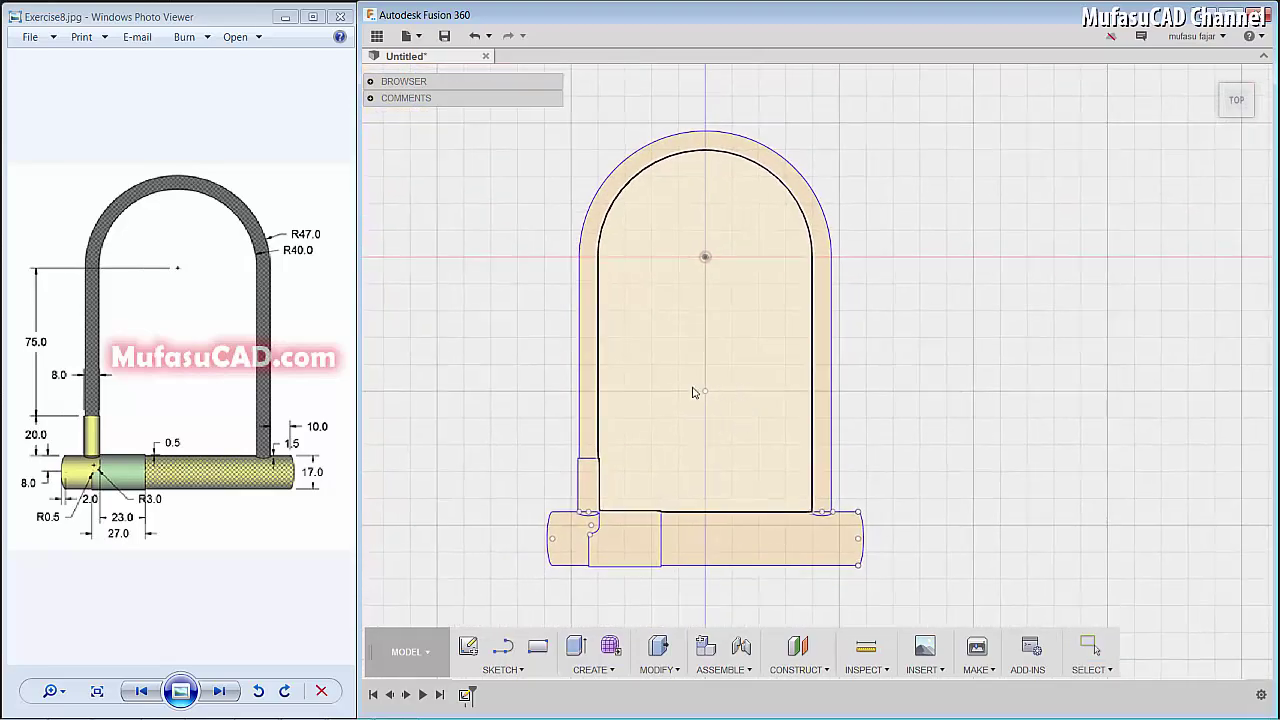